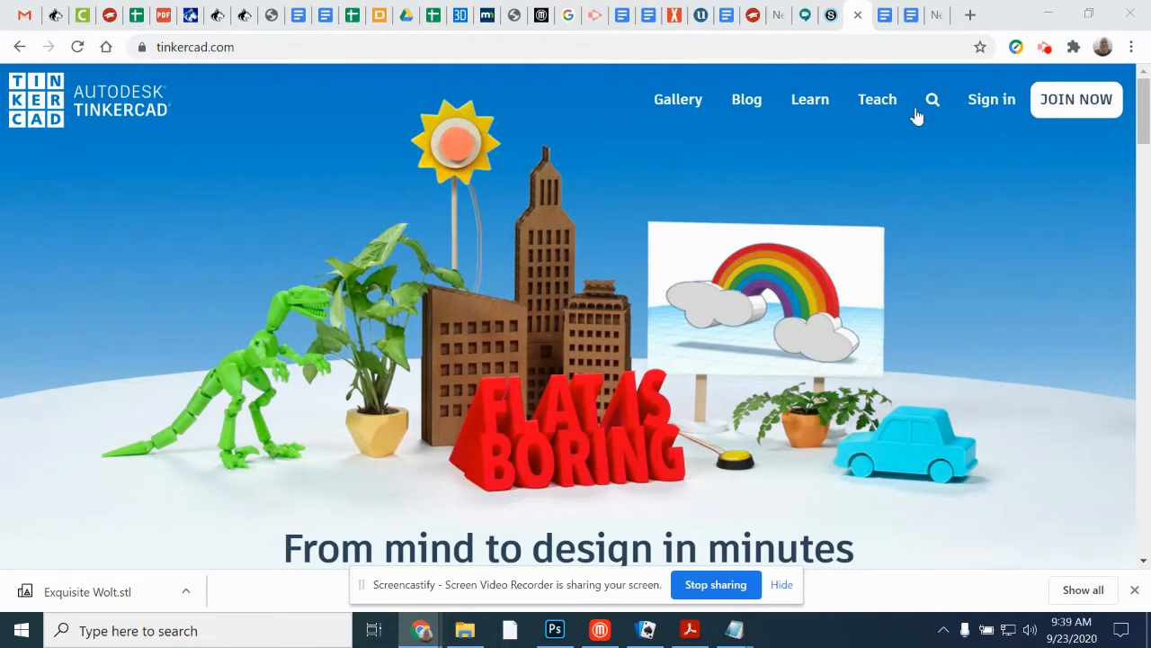
Step: Sign in to Tinkercad with an email or username, entering the account username and the account password
{"action": "left_click", "coordinate": [995, 101]}
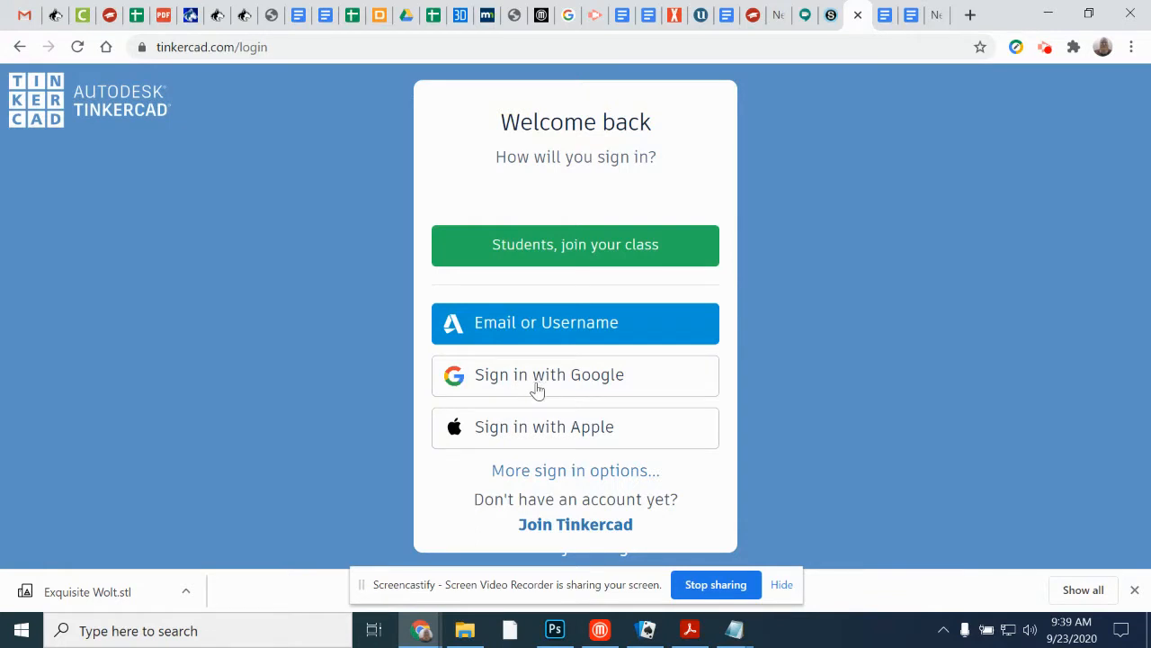
{"action": "left_click", "coordinate": [525, 329]}
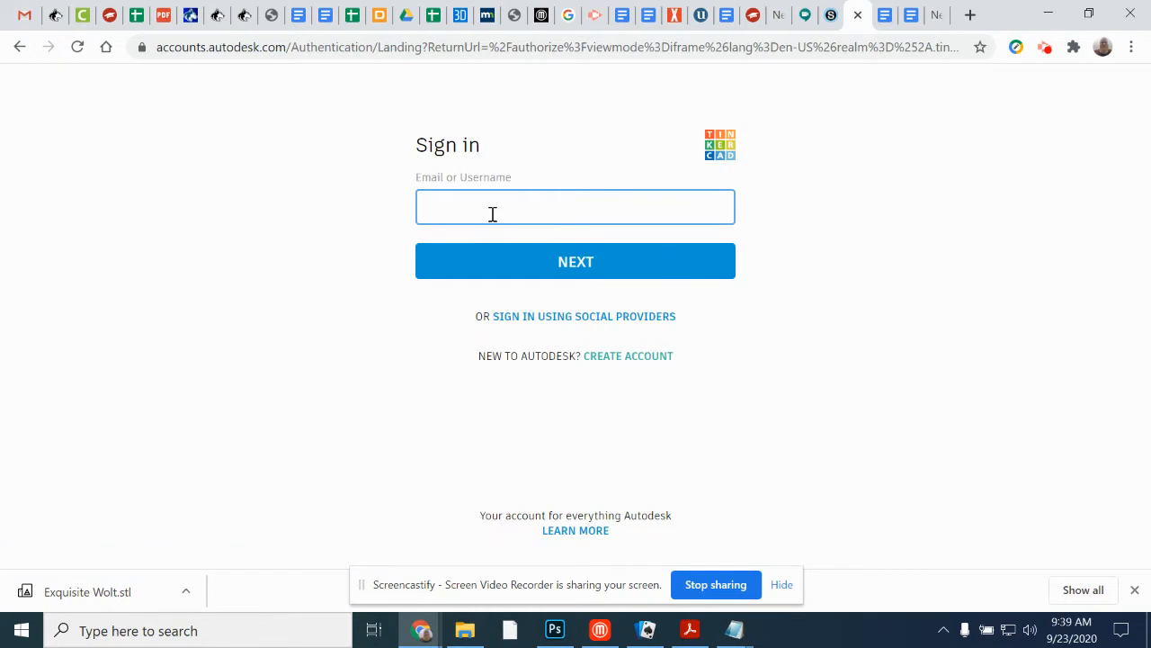
{"action": "type", "text": "sseykora"}
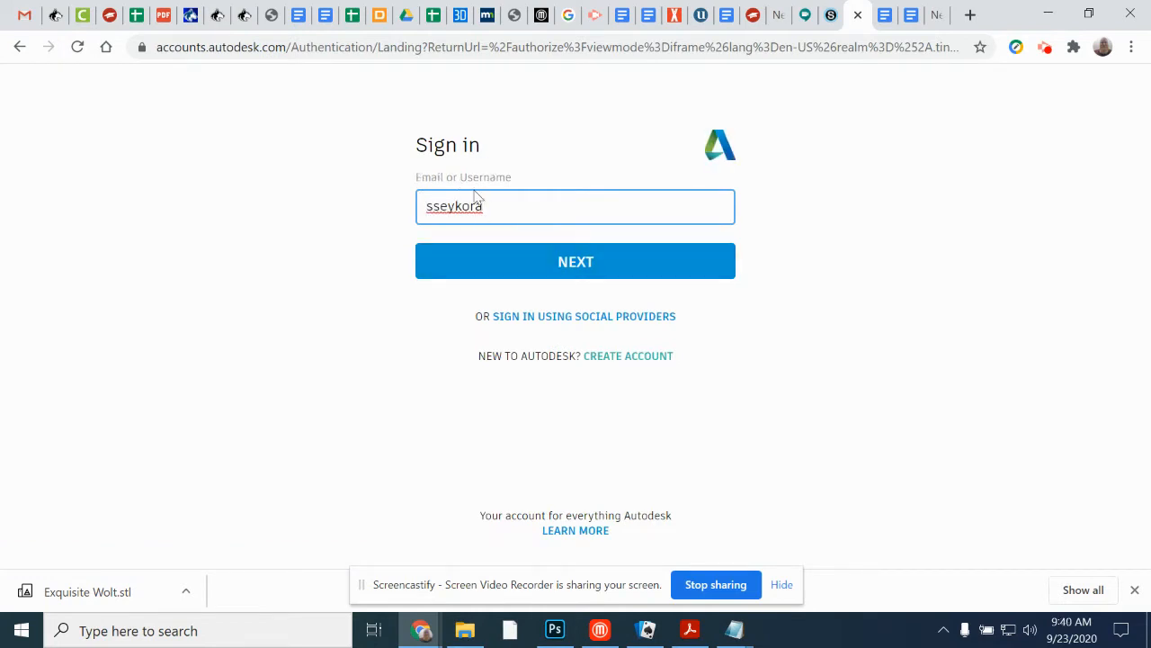
{"action": "left_click", "coordinate": [641, 264]}
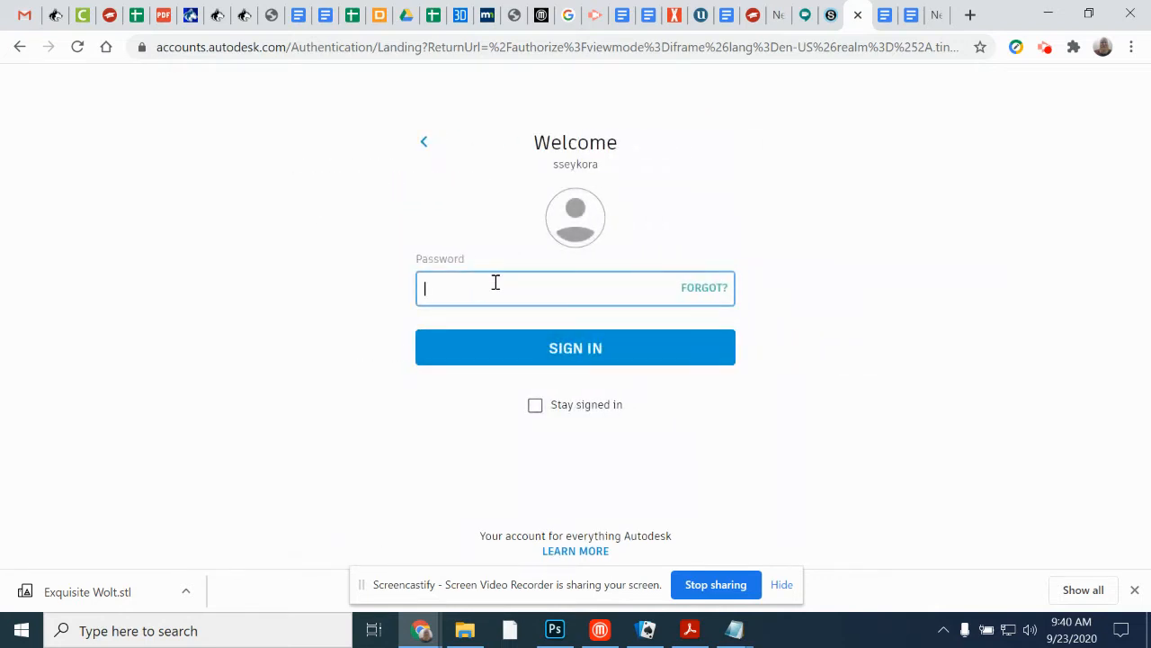
{"action": "type", "text": "••"}
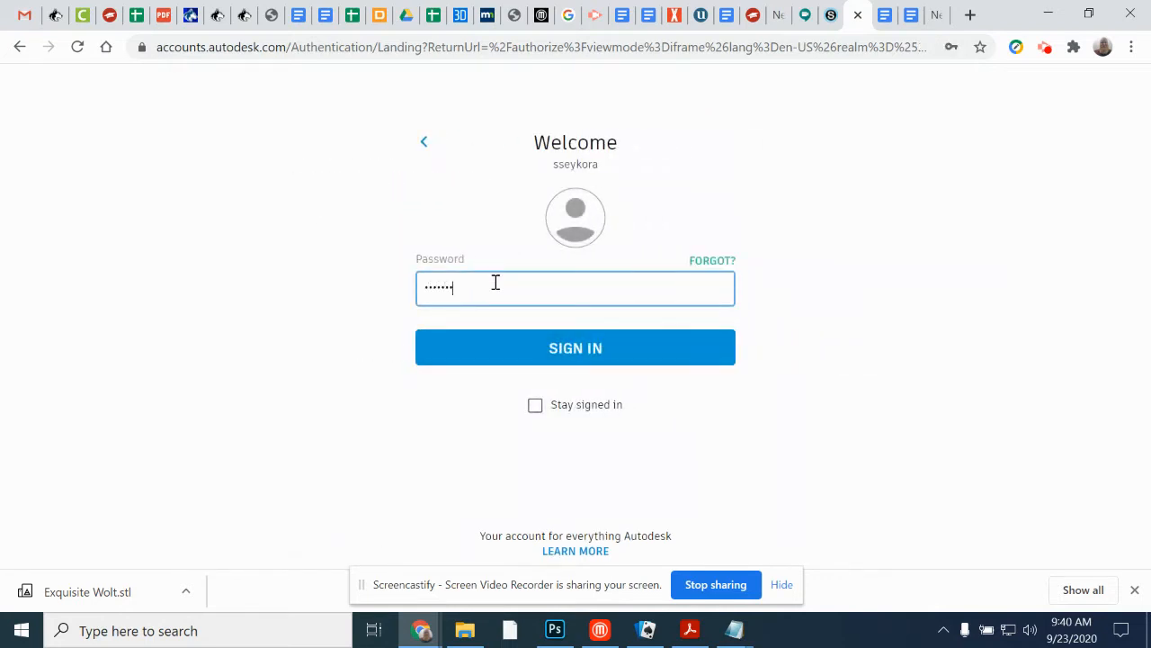
{"action": "left_click", "coordinate": [539, 353]}
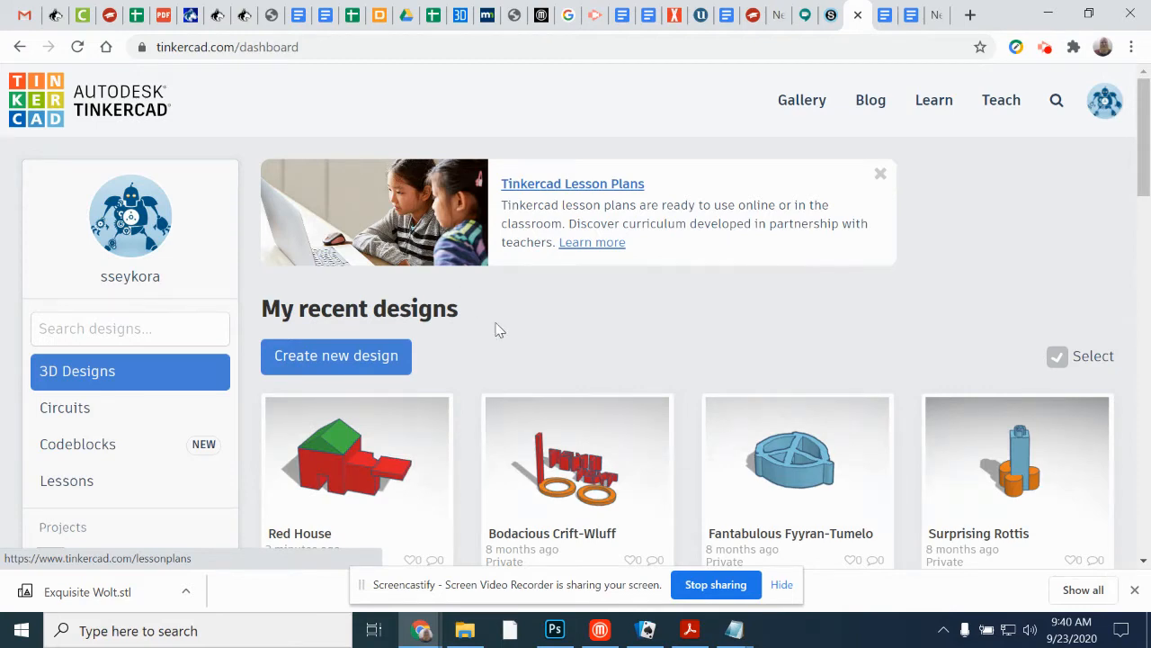
Step: Look over the recent designs, go to the Learn section and display all of its 3D lessons
{"action": "scroll", "coordinate": [495, 330], "scroll_direction": "down", "scroll_amount": 3}
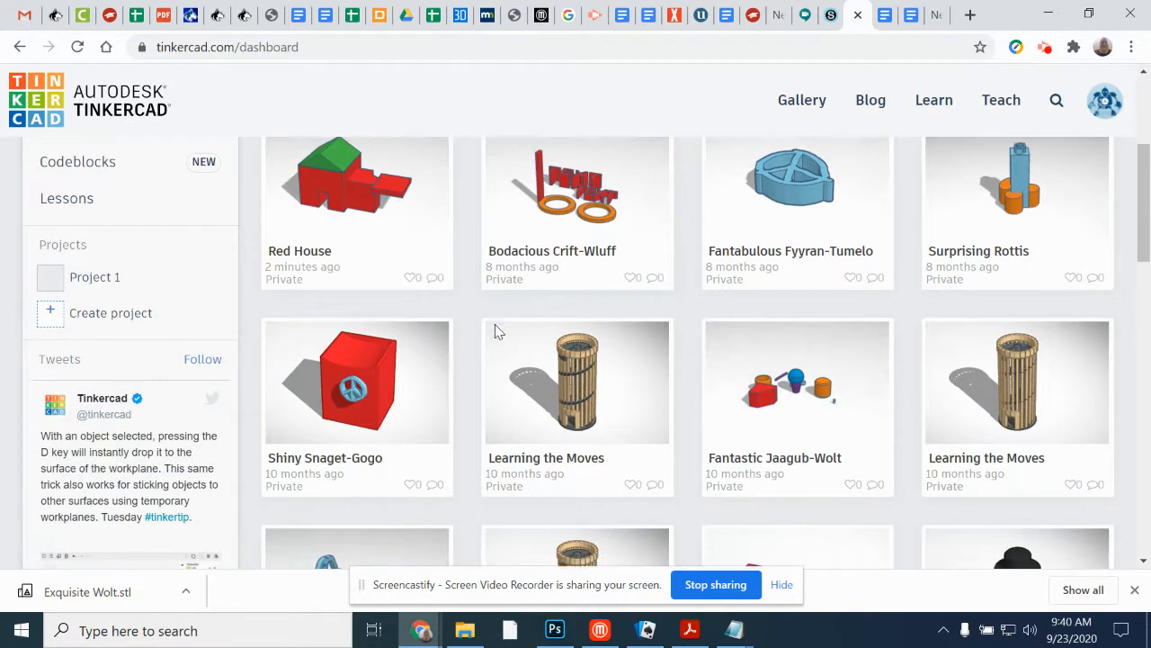
{"action": "scroll", "coordinate": [496, 330], "scroll_direction": "down", "scroll_amount": 1}
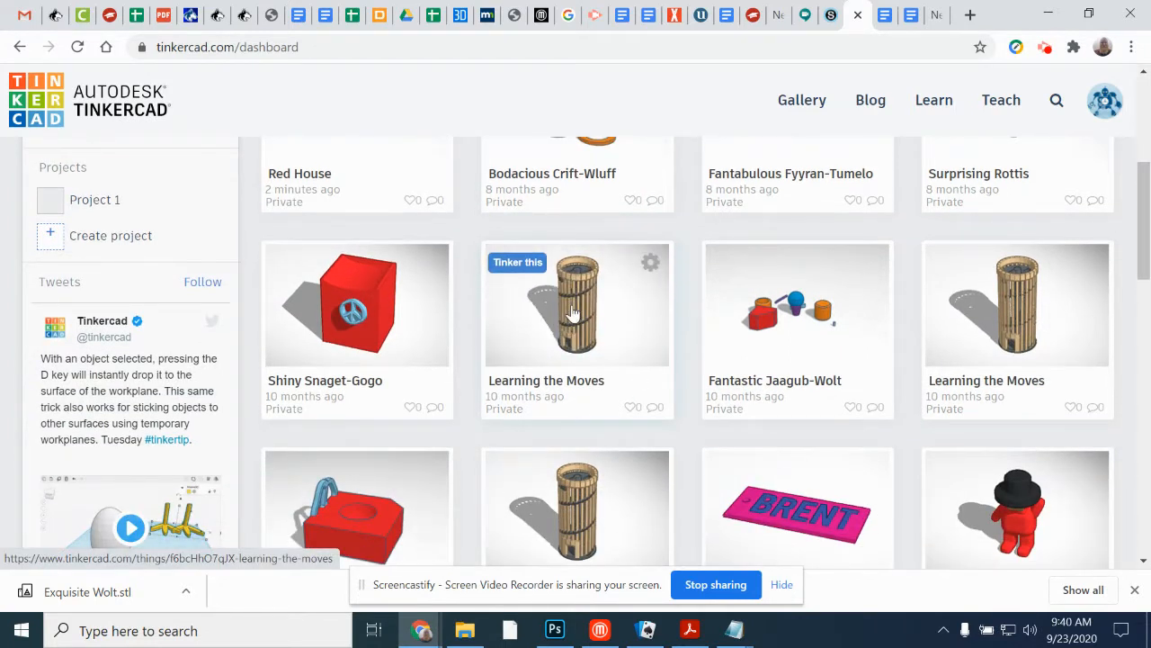
{"action": "scroll", "coordinate": [572, 314], "scroll_direction": "up", "scroll_amount": 4}
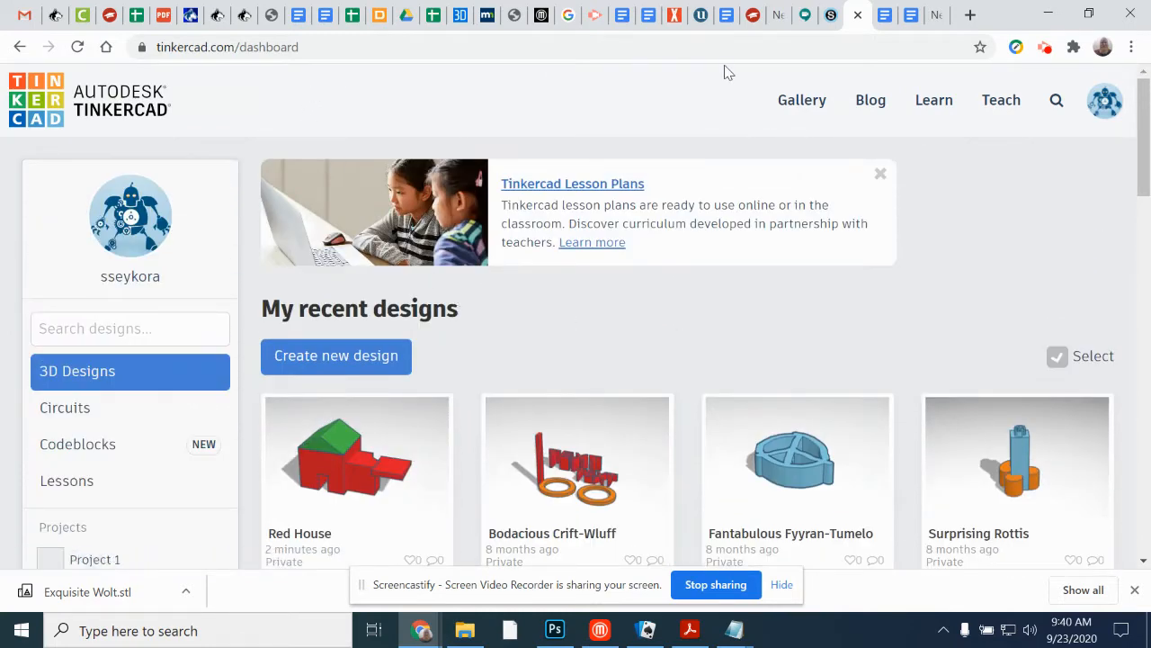
{"action": "left_click", "coordinate": [934, 101]}
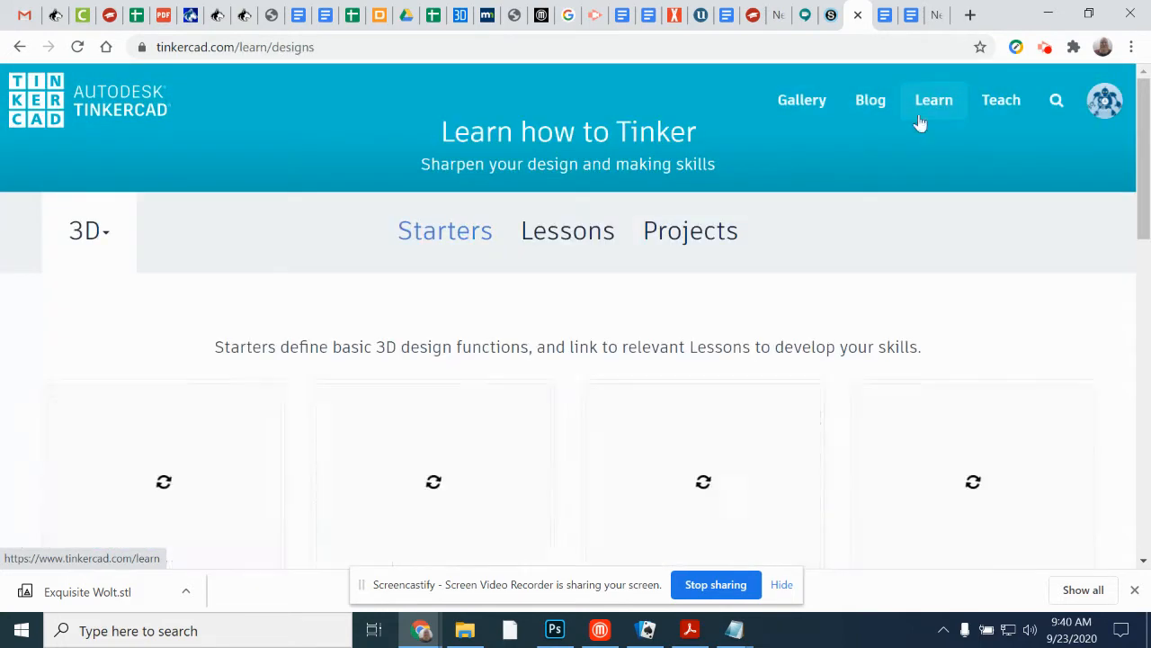
{"action": "scroll", "coordinate": [755, 245], "scroll_direction": "down", "scroll_amount": 4}
{"action": "scroll", "coordinate": [689, 260], "scroll_direction": "up", "scroll_amount": 2}
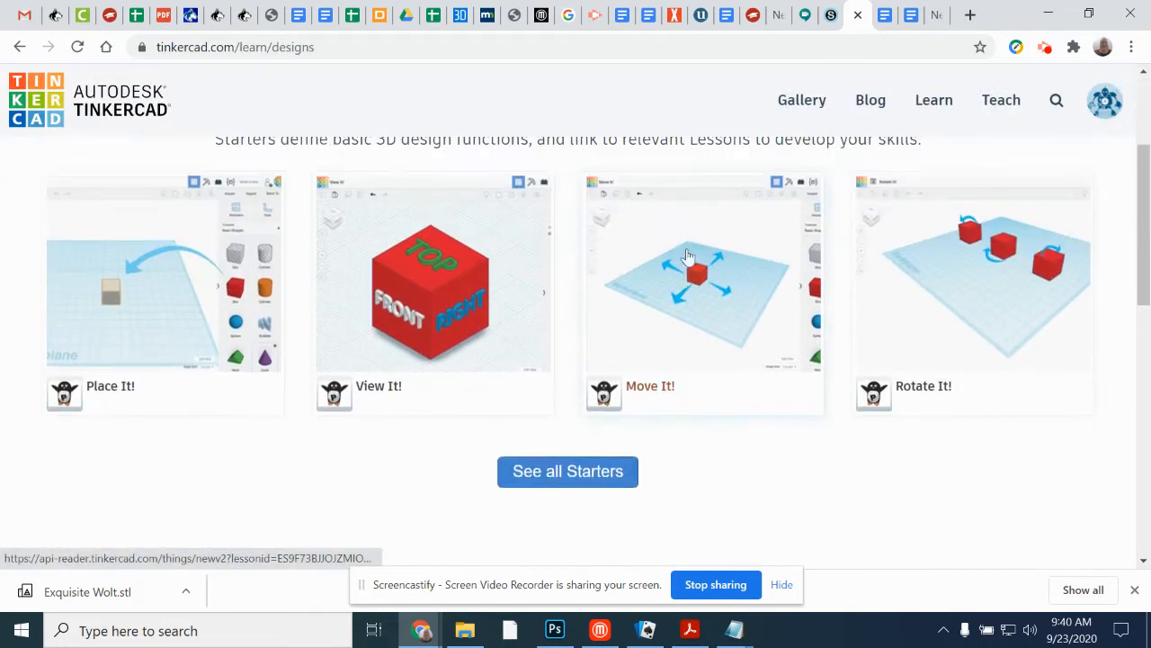
{"action": "scroll", "coordinate": [522, 287], "scroll_direction": "up", "scroll_amount": 2}
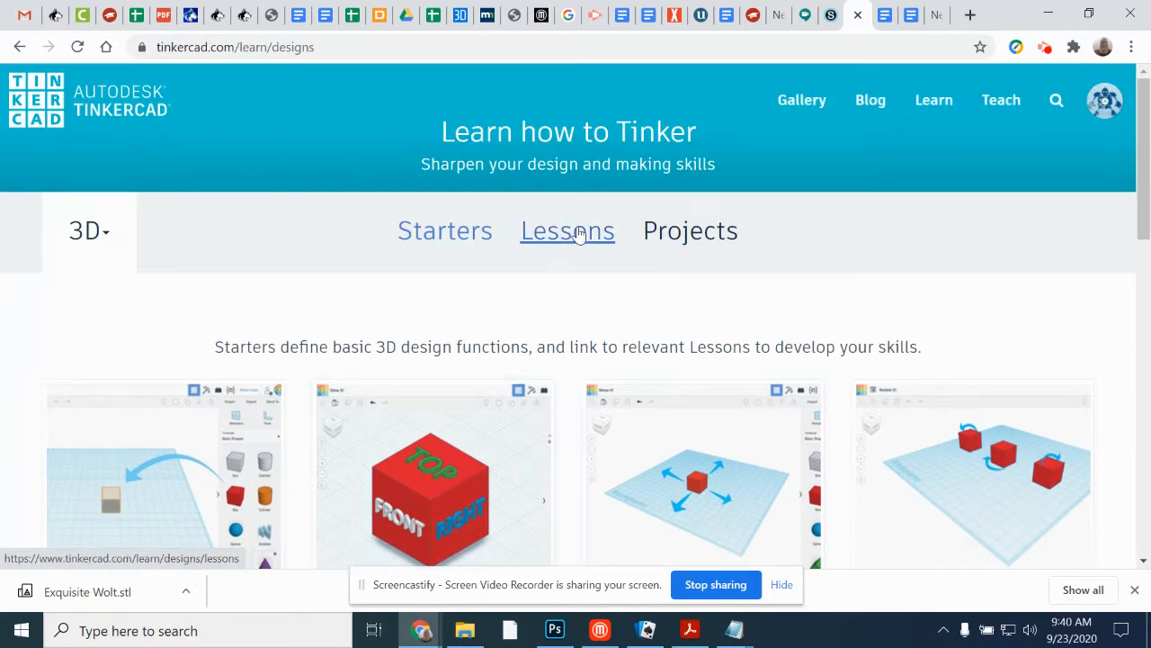
{"action": "left_click", "coordinate": [568, 231]}
{"action": "scroll", "coordinate": [629, 270], "scroll_direction": "down", "scroll_amount": 2}
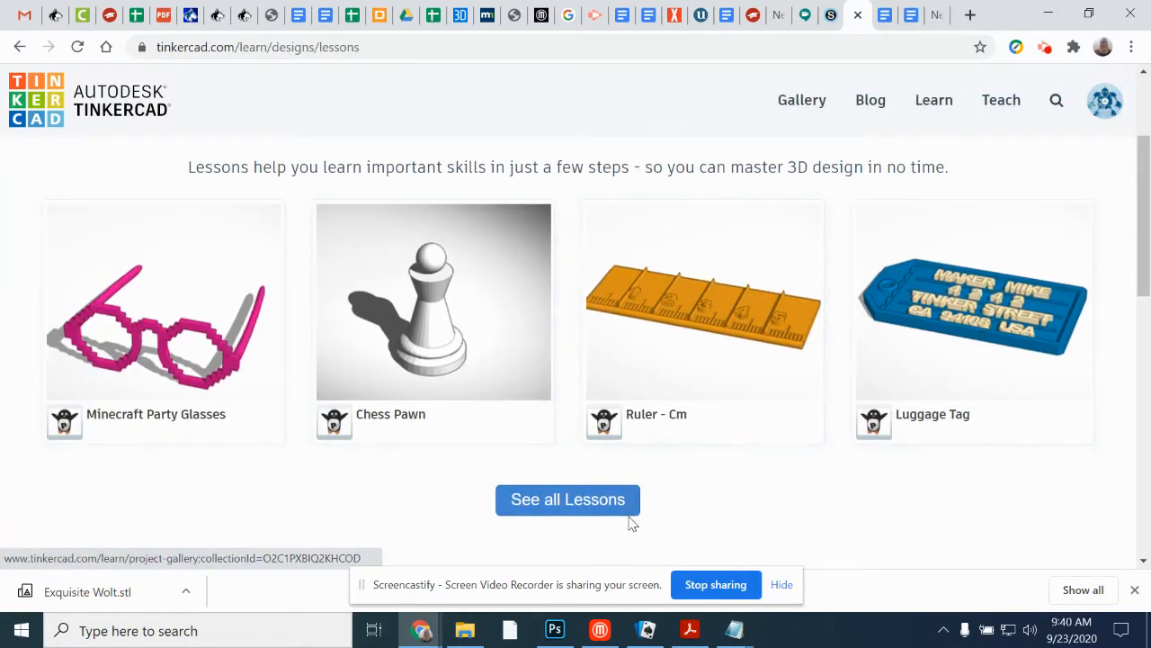
{"action": "left_click", "coordinate": [581, 504]}
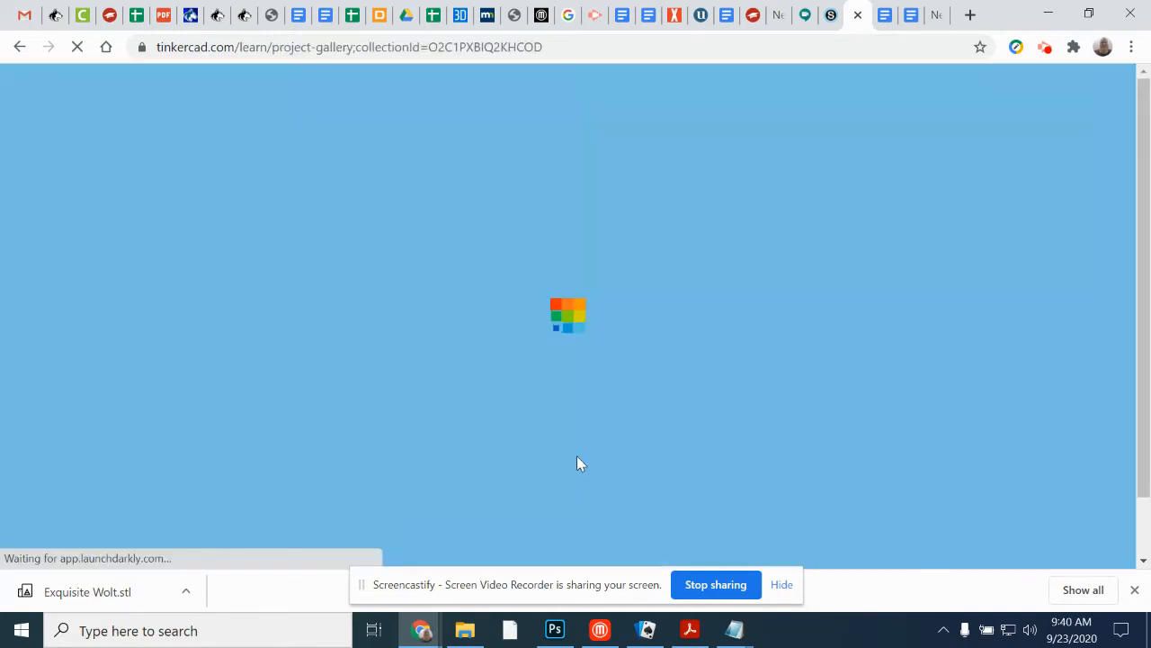
Step: Find the Learning the Moves lesson in the lessons collection and open it
{"action": "scroll", "coordinate": [531, 298], "scroll_direction": "down", "scroll_amount": 10}
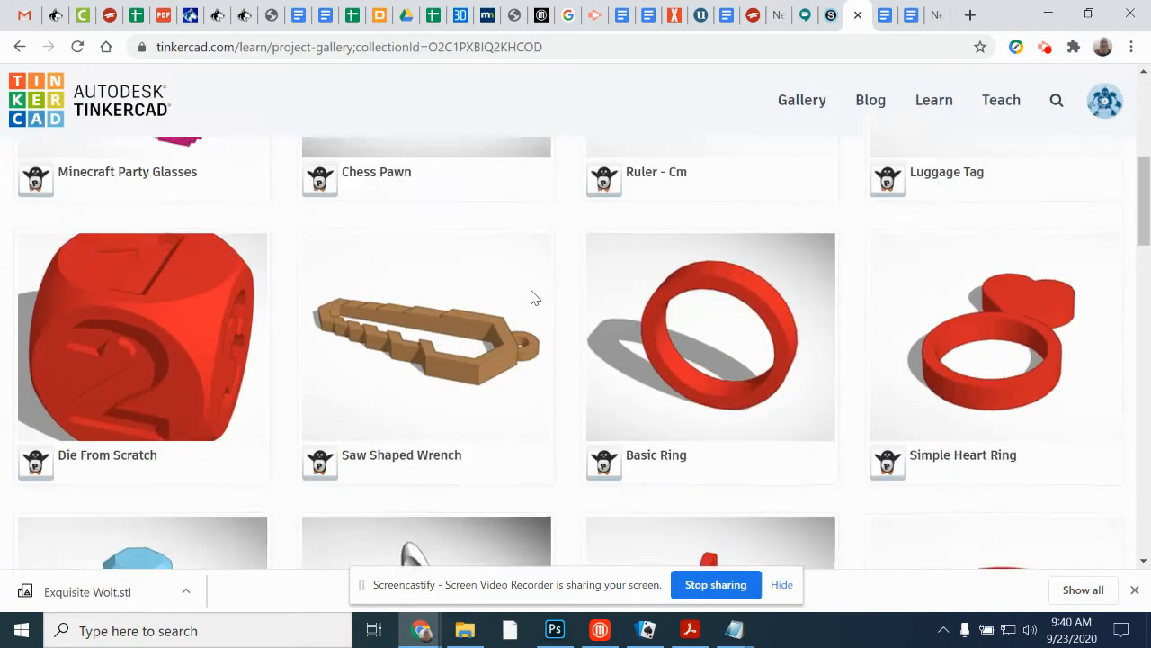
{"action": "scroll", "coordinate": [531, 298], "scroll_direction": "down", "scroll_amount": 8}
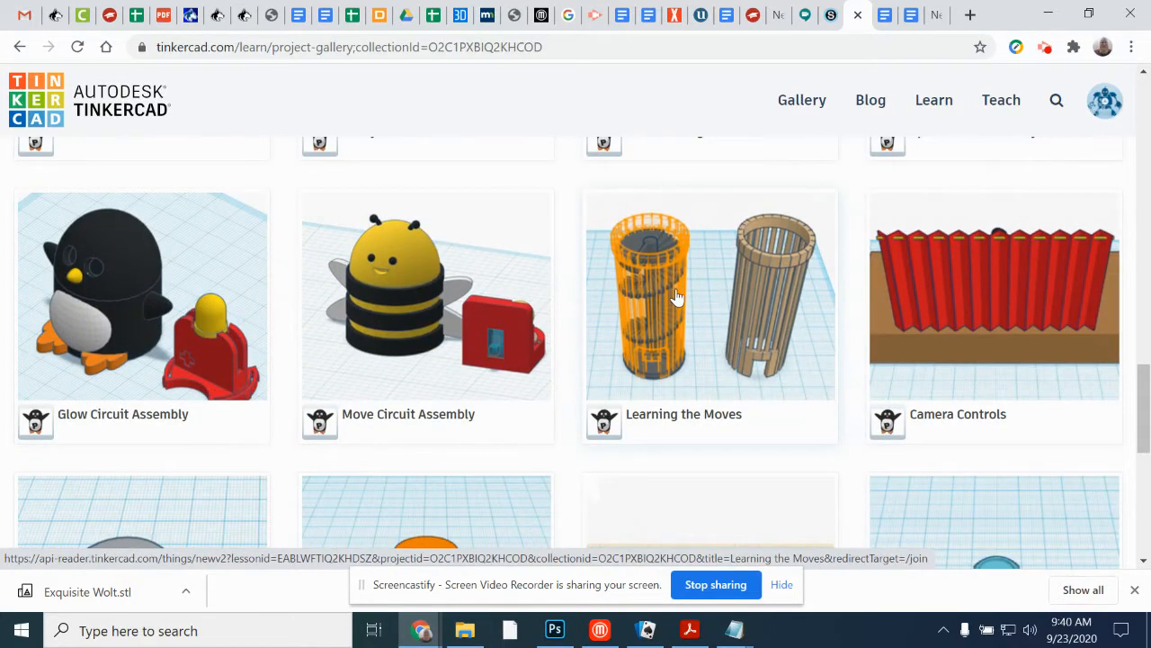
{"action": "scroll", "coordinate": [676, 298], "scroll_direction": "down", "scroll_amount": 1}
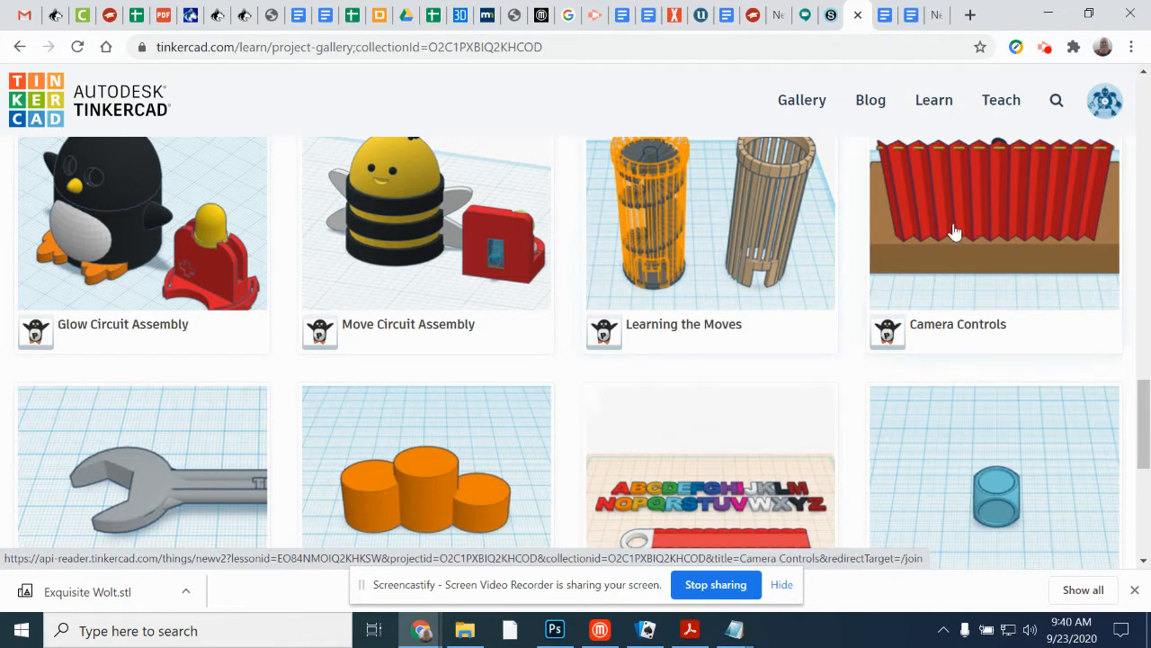
{"action": "scroll", "coordinate": [809, 332], "scroll_direction": "down", "scroll_amount": 1}
{"action": "scroll", "coordinate": [1053, 390], "scroll_direction": "down", "scroll_amount": 1}
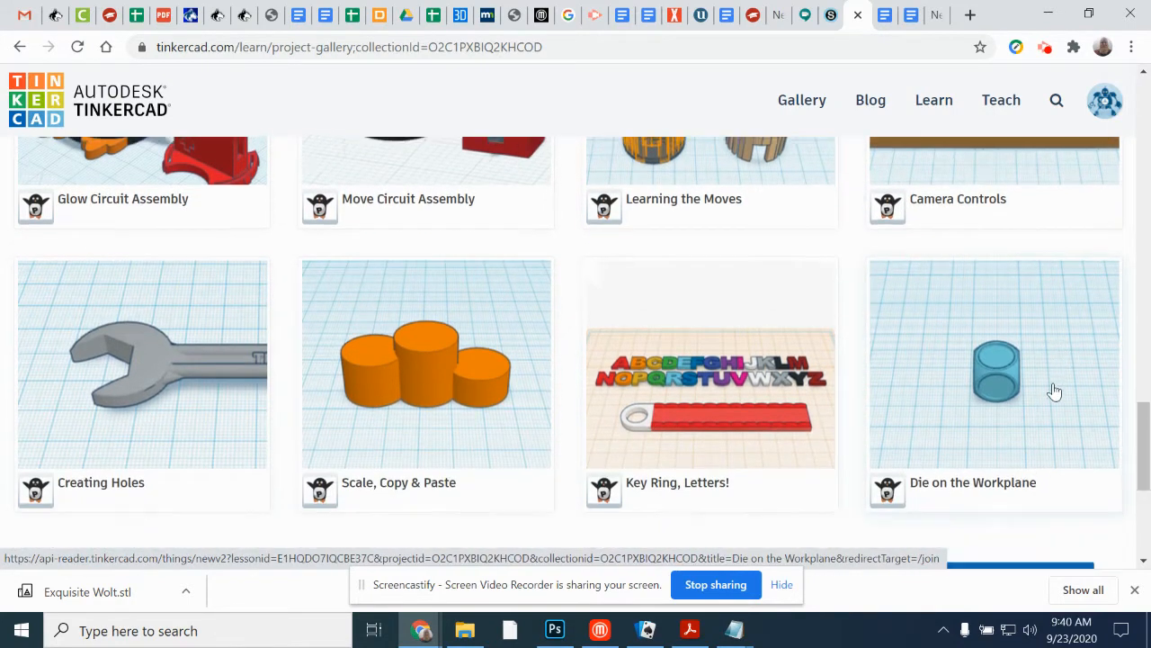
{"action": "scroll", "coordinate": [738, 390], "scroll_direction": "up", "scroll_amount": 2}
{"action": "left_click", "coordinate": [704, 256]}
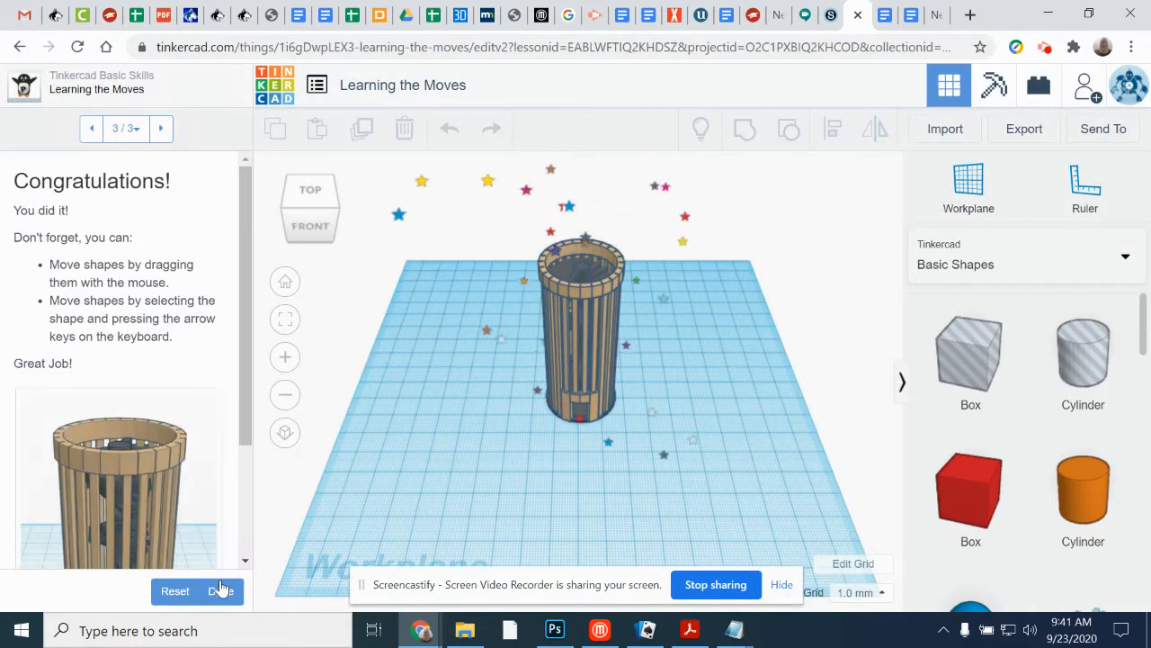
Step: Reset the progress of the Learning the Moves lesson and advance to the Position the Shape on the Target step
{"action": "left_click", "coordinate": [185, 591]}
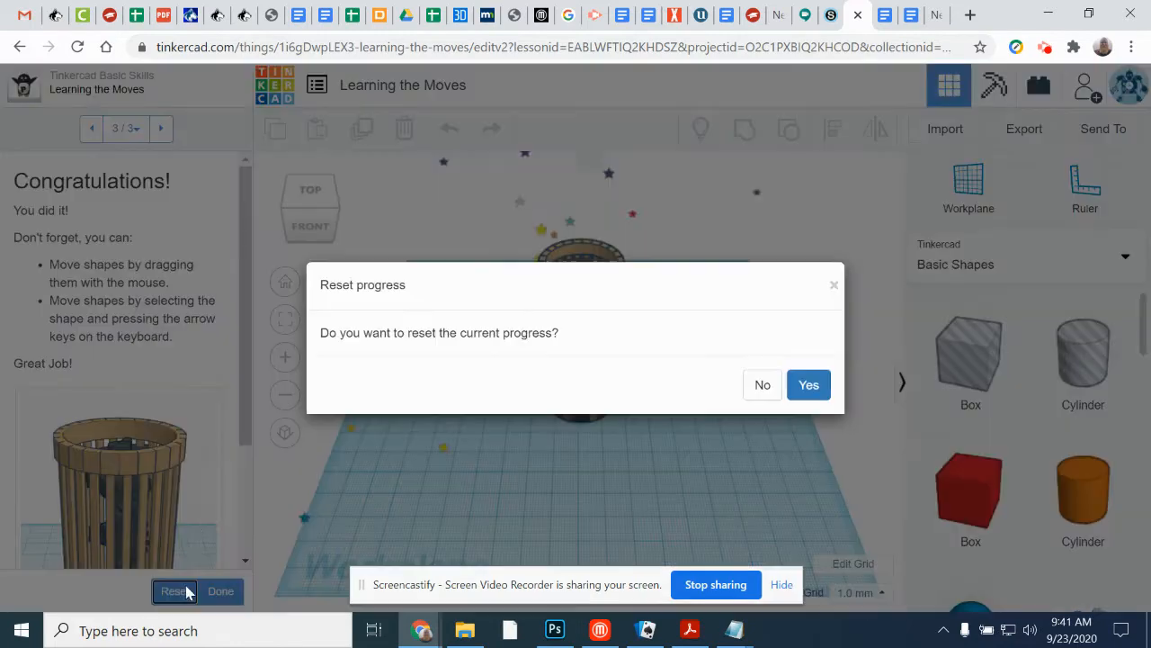
{"action": "left_click", "coordinate": [809, 389]}
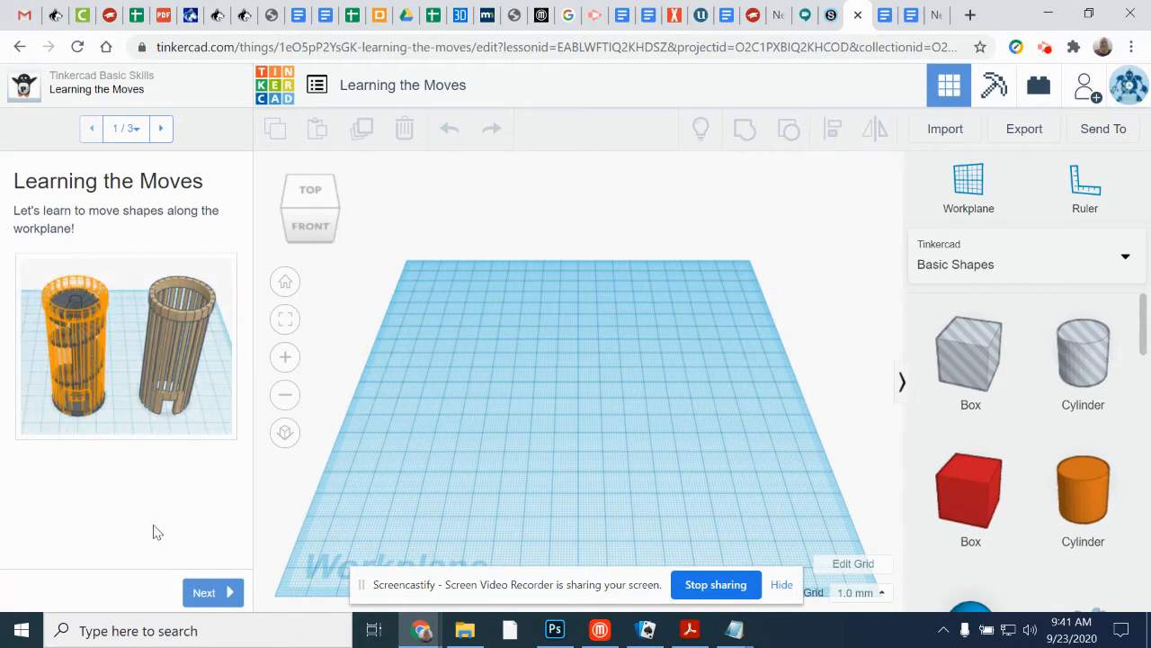
{"action": "left_click", "coordinate": [206, 593]}
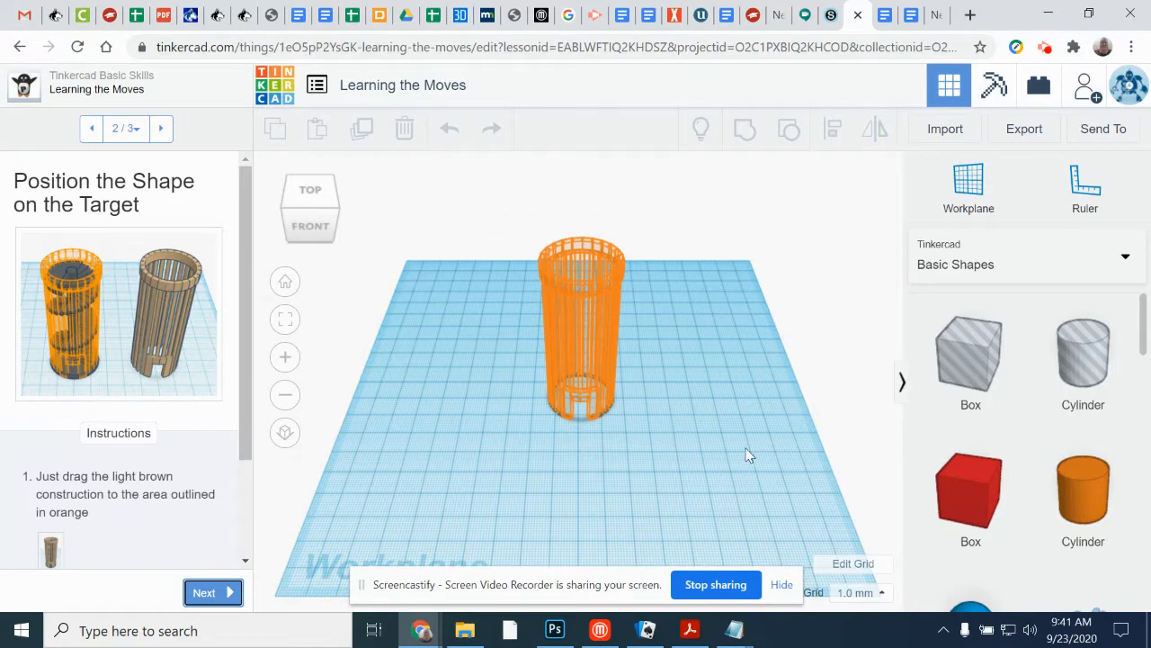
Step: Reload the lesson, try to place the brown tower from the instructions onto the orange target, and return to the earlier lesson design
{"action": "left_click", "coordinate": [77, 47]}
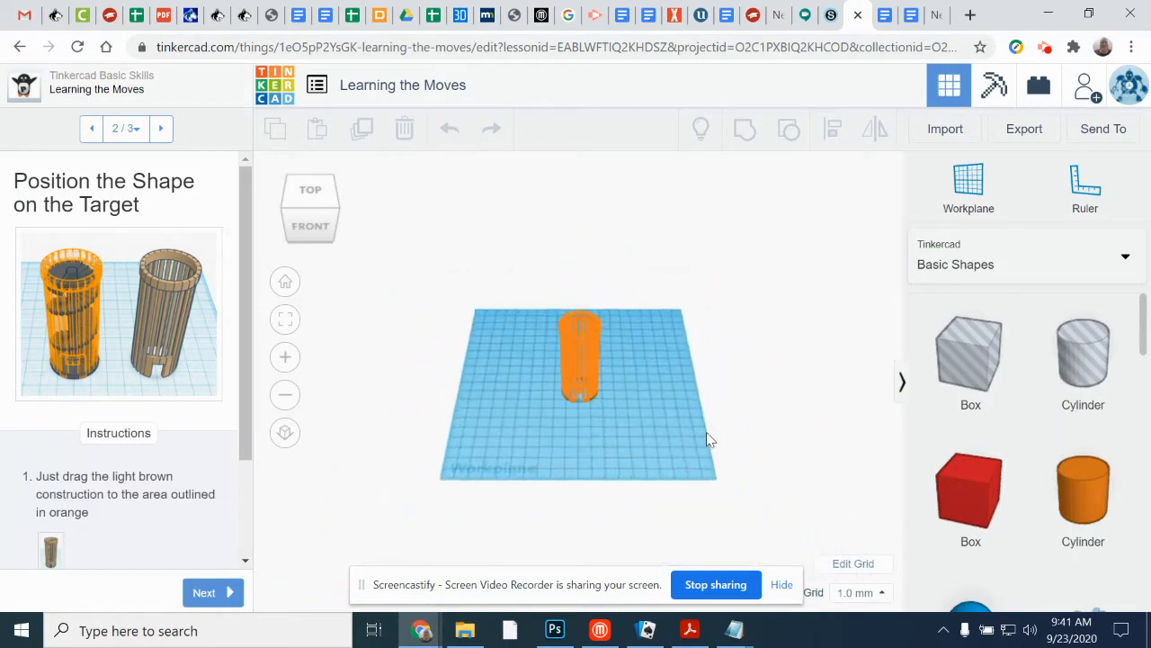
{"action": "left_click_drag", "start_coordinate": [51, 552], "coordinate": [640, 393]}
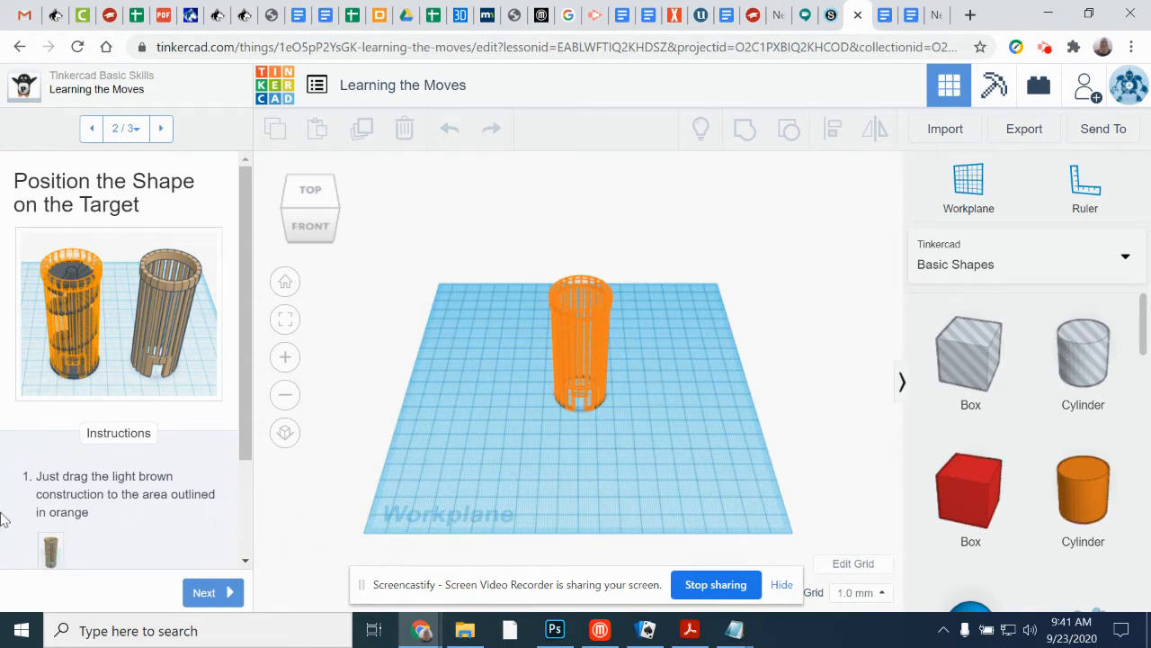
{"action": "scroll", "coordinate": [151, 508], "scroll_direction": "down", "scroll_amount": 3}
{"action": "left_click_drag", "start_coordinate": [55, 432], "coordinate": [586, 360]}
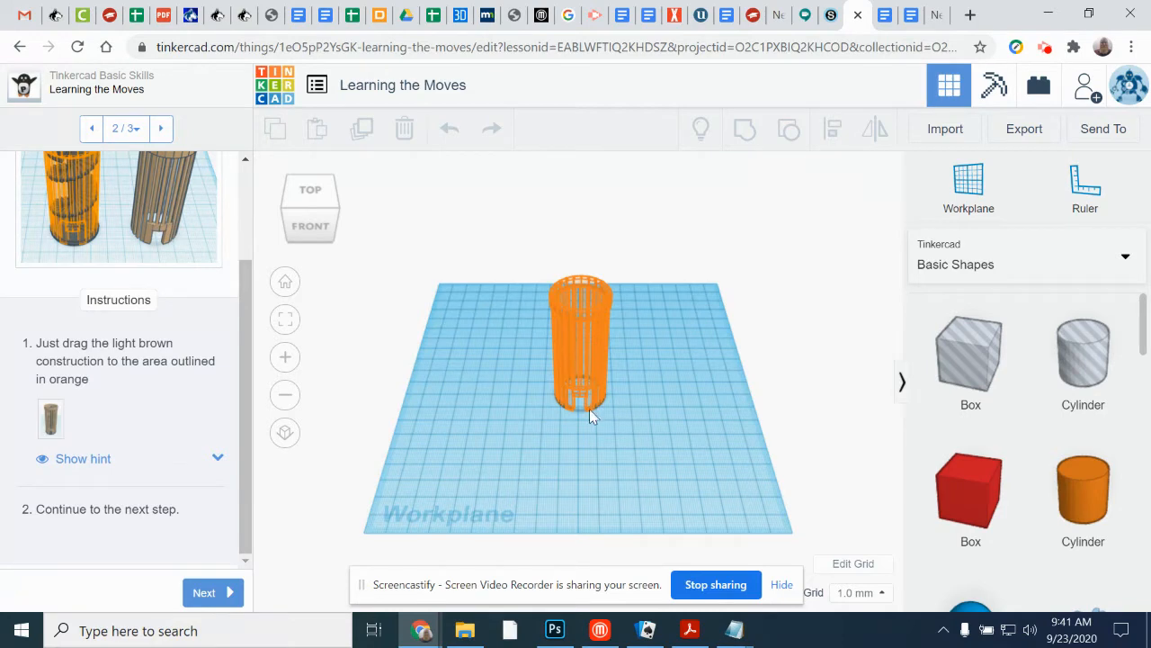
{"action": "left_click", "coordinate": [52, 418]}
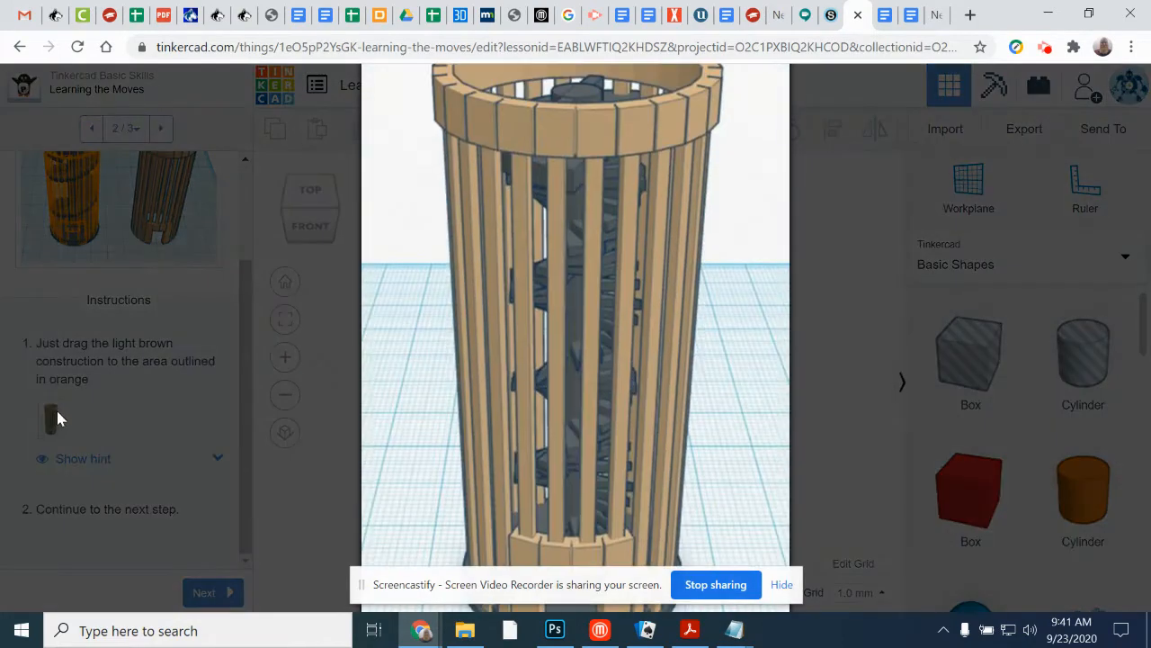
{"action": "left_click_drag", "start_coordinate": [592, 139], "coordinate": [396, 273]}
{"action": "left_click", "coordinate": [19, 47]}
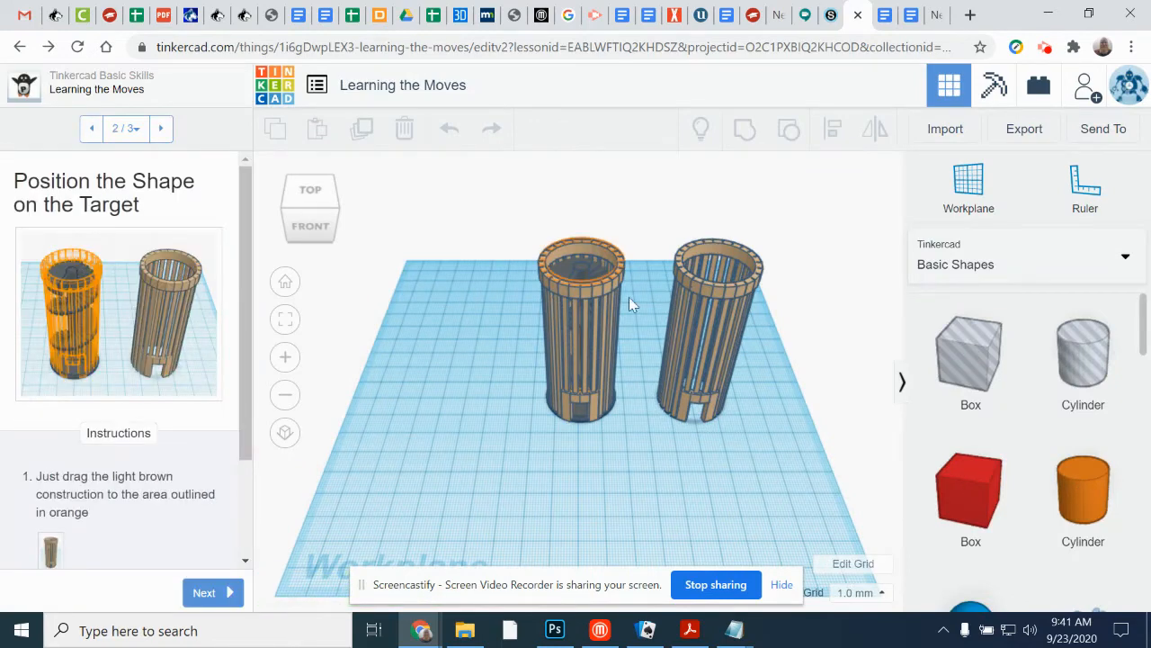
Step: Delete the spare brown tower beside the target, and move the remaining one off the orange outline and back onto it
{"action": "left_click", "coordinate": [739, 369]}
{"action": "key", "text": "Delete"}
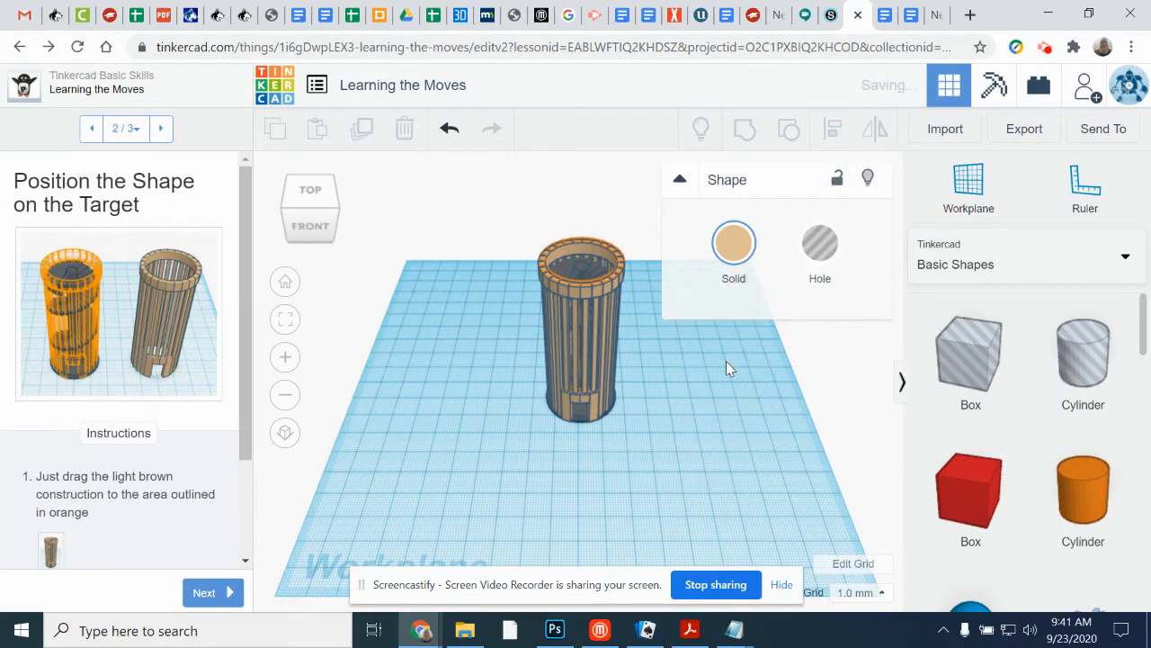
{"action": "left_click_drag", "start_coordinate": [576, 302], "coordinate": [692, 324]}
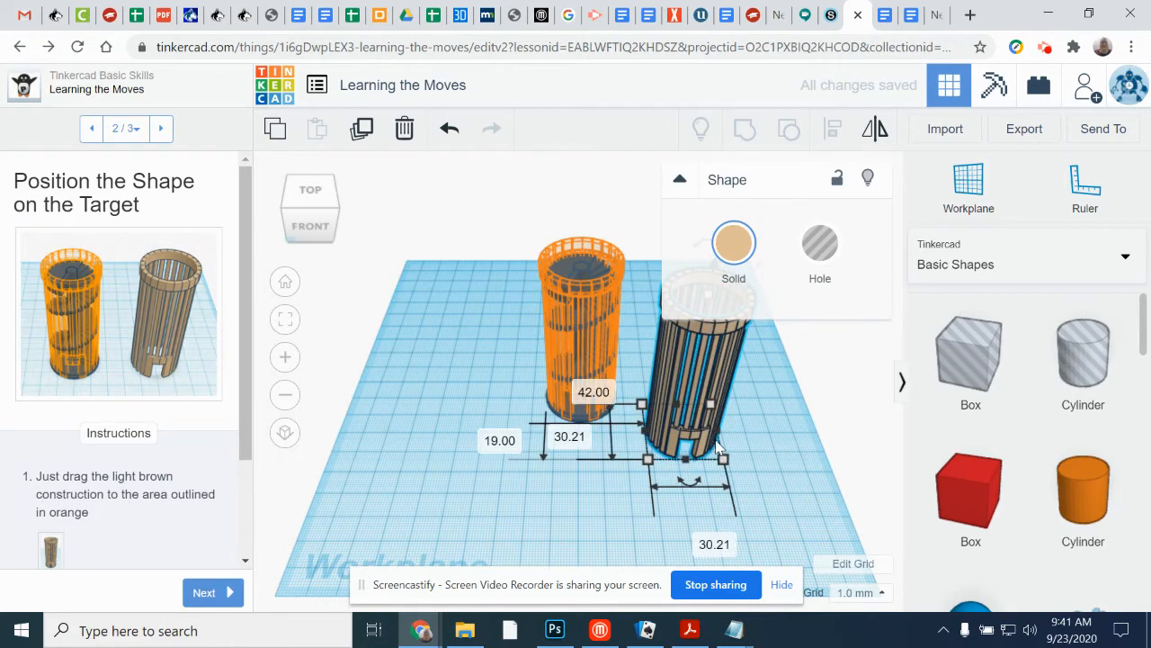
{"action": "left_click_drag", "start_coordinate": [709, 448], "coordinate": [594, 406]}
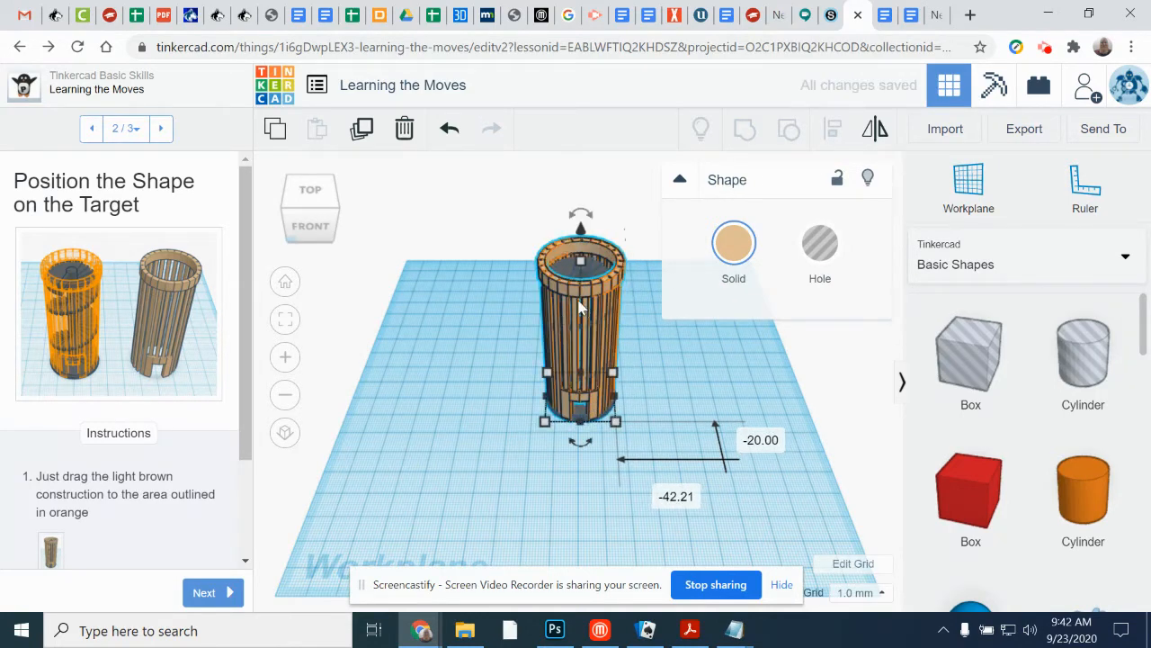
Step: Finish the Learning the Moves lesson and continue to the Camera Controls lesson
{"action": "left_click", "coordinate": [207, 593]}
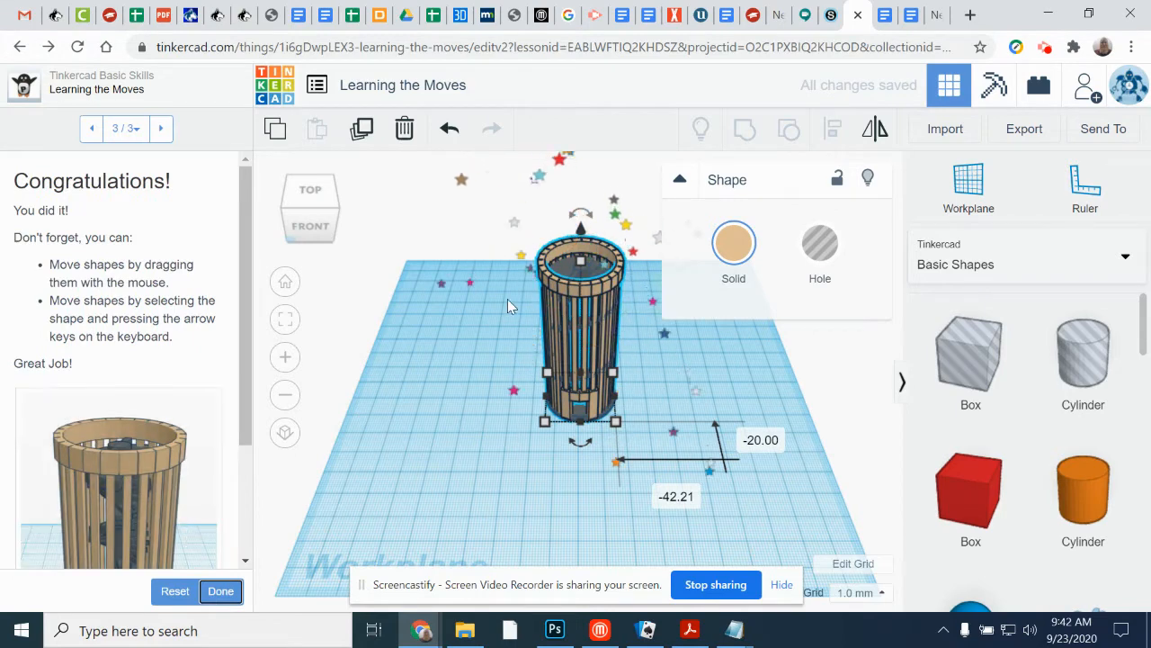
{"action": "left_click", "coordinate": [219, 591]}
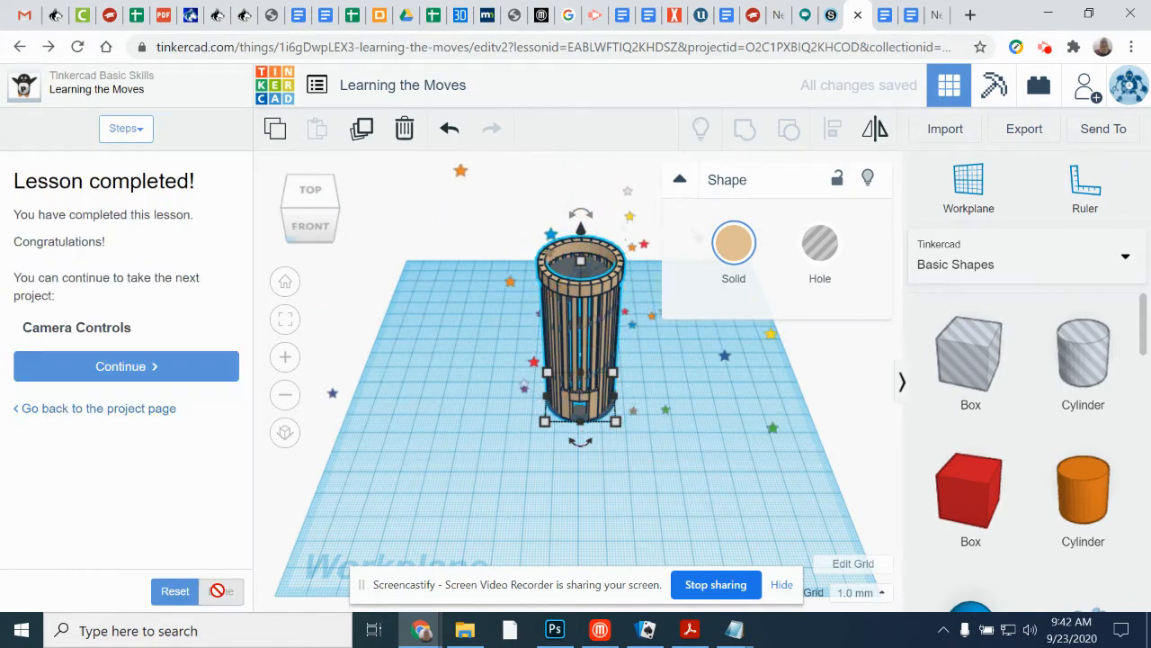
{"action": "left_click", "coordinate": [131, 368]}
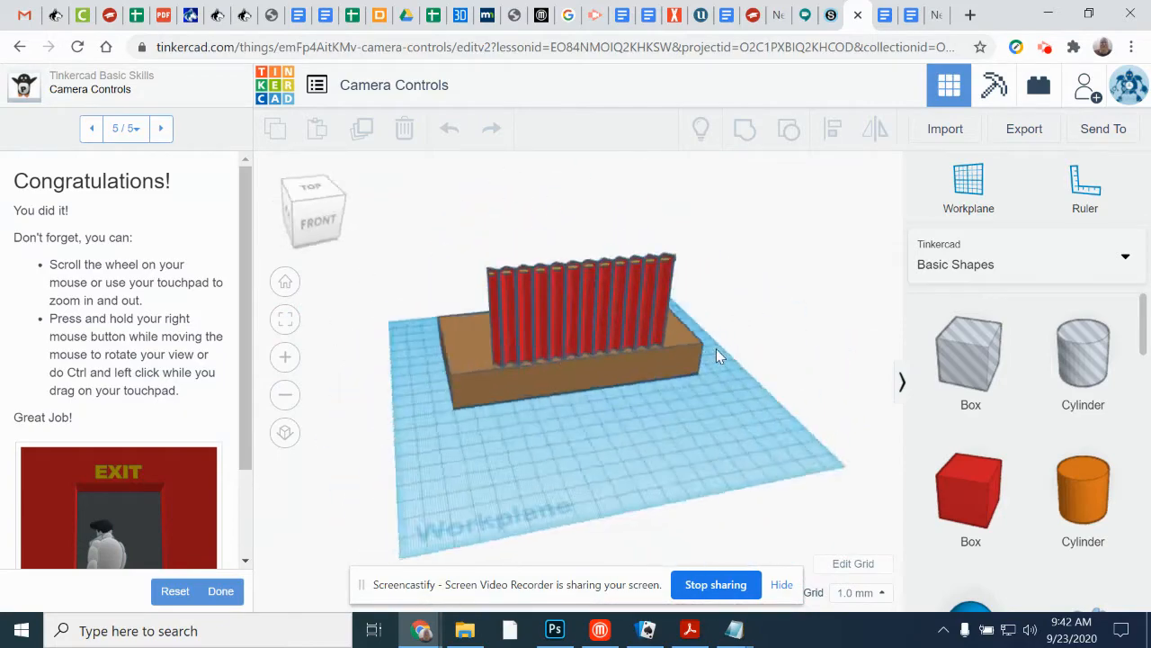
Step: Look at the Camera Controls scene from the top, right, left and front, finishing in an angled view from above
{"action": "left_click", "coordinate": [316, 195]}
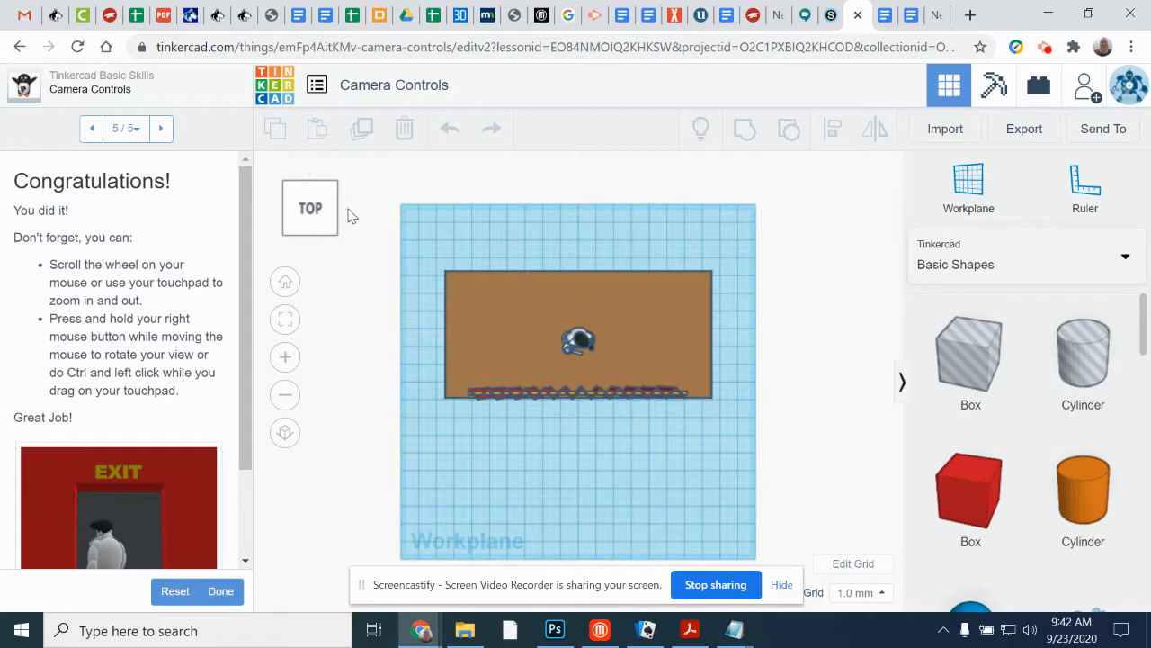
{"action": "left_click", "coordinate": [348, 210]}
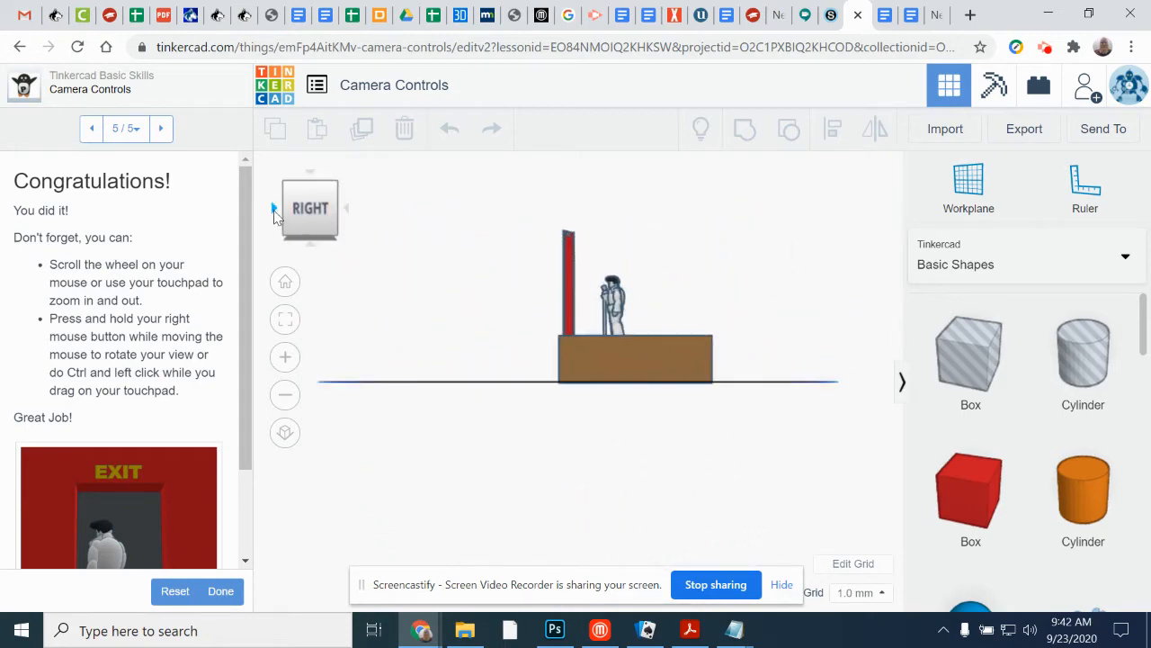
{"action": "left_click", "coordinate": [275, 210]}
{"action": "left_click", "coordinate": [275, 210]}
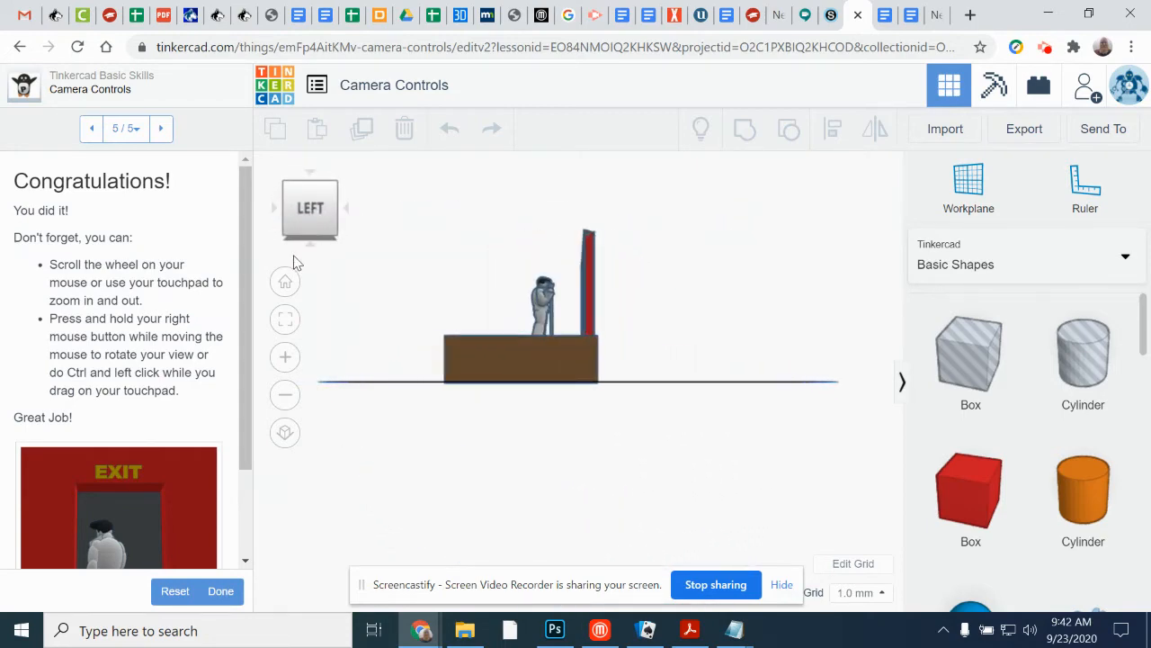
{"action": "left_click", "coordinate": [347, 210]}
{"action": "right_click_drag", "start_coordinate": [476, 300], "coordinate": [488, 359]}
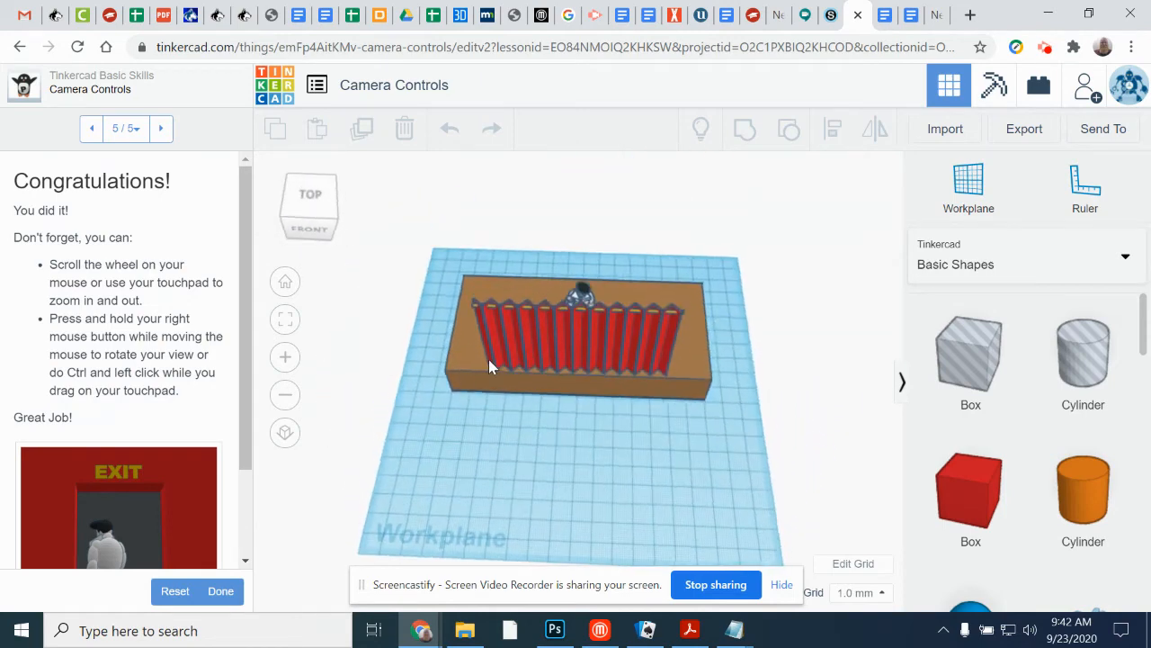
Step: Complete the Camera Controls lesson and restart the Creating Holes lesson, going up to its polygon placement step
{"action": "left_click", "coordinate": [220, 591]}
{"action": "left_click", "coordinate": [149, 370]}
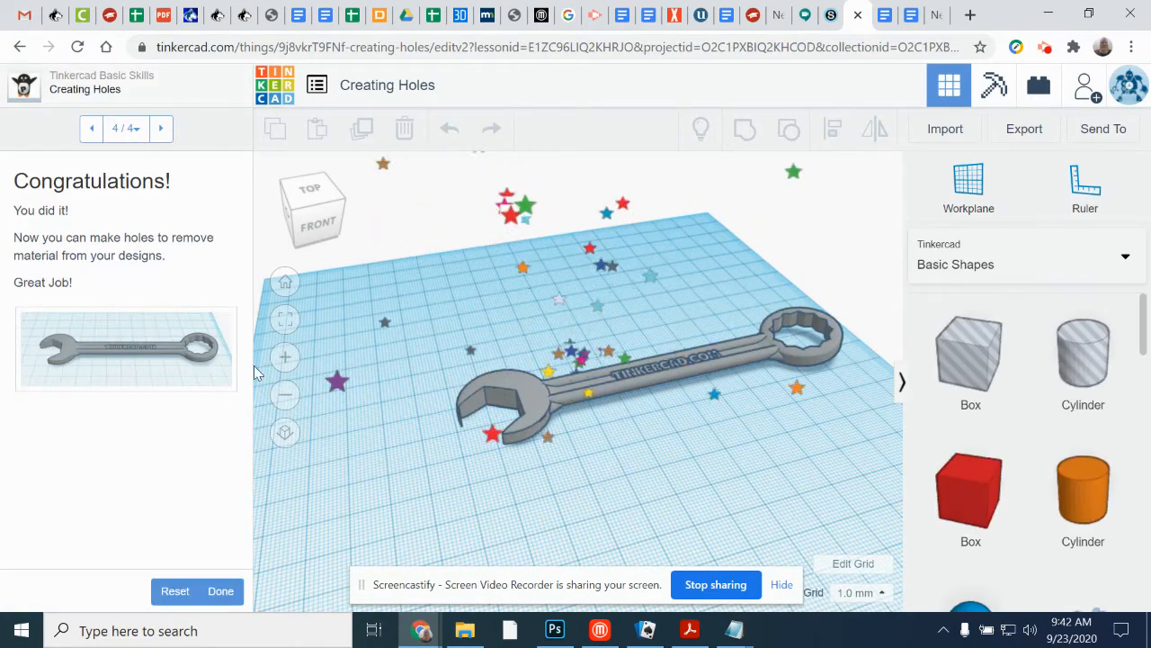
{"action": "left_click", "coordinate": [176, 590]}
{"action": "left_click", "coordinate": [810, 385]}
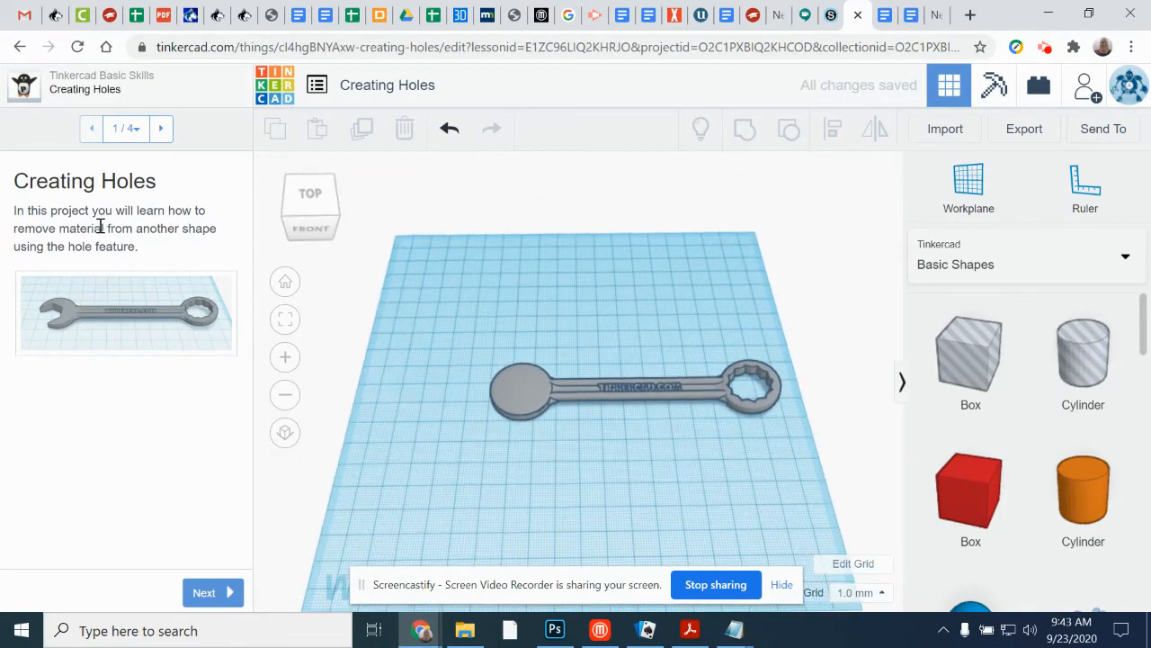
{"action": "left_click", "coordinate": [201, 592]}
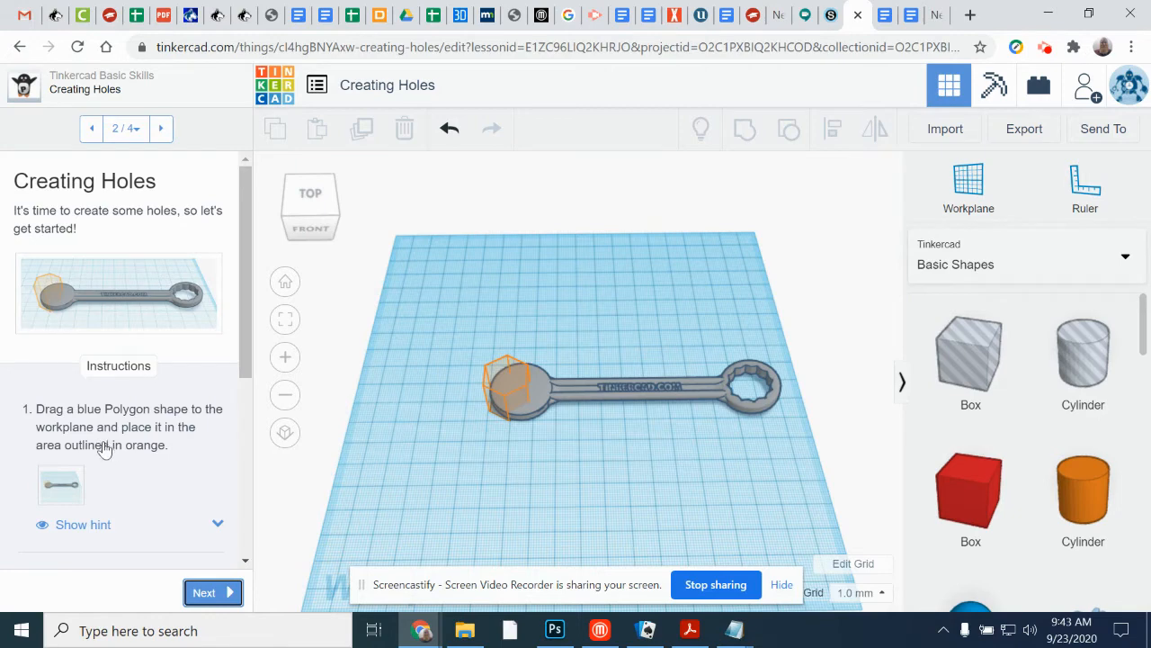
Step: Place a blue Polygon shape on the orange outline at the wrench's solid round end and advance to Group the Shapes
{"action": "scroll", "coordinate": [1043, 411], "scroll_direction": "down", "scroll_amount": 8}
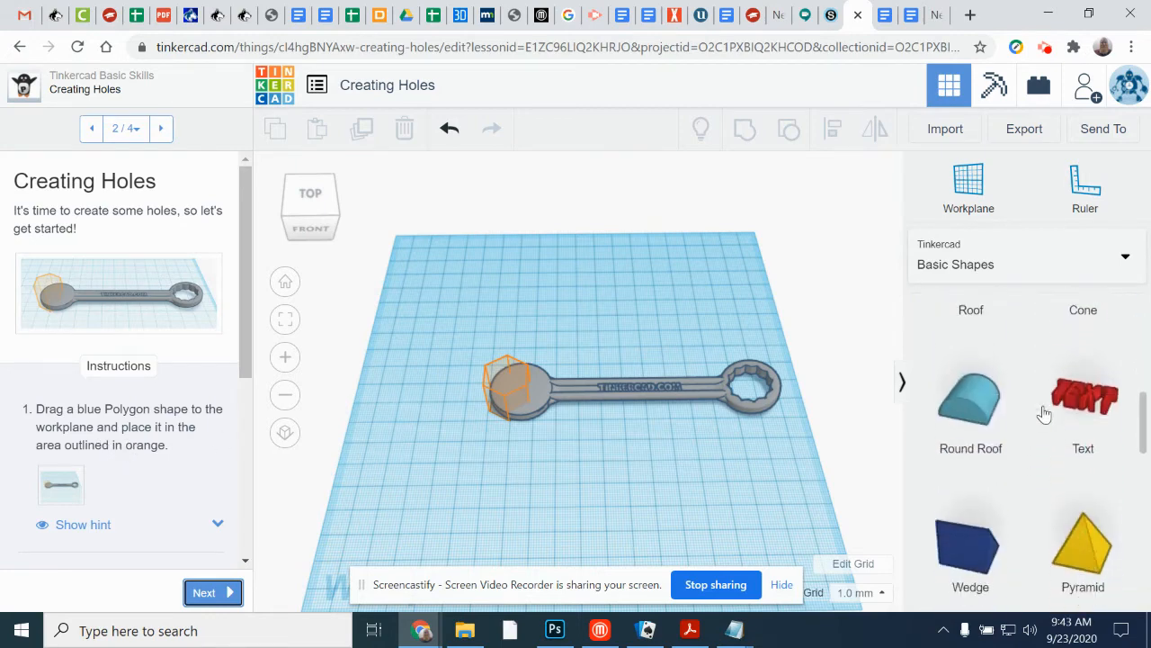
{"action": "scroll", "coordinate": [1043, 413], "scroll_direction": "down", "scroll_amount": 3}
{"action": "scroll", "coordinate": [1043, 413], "scroll_direction": "up", "scroll_amount": 3}
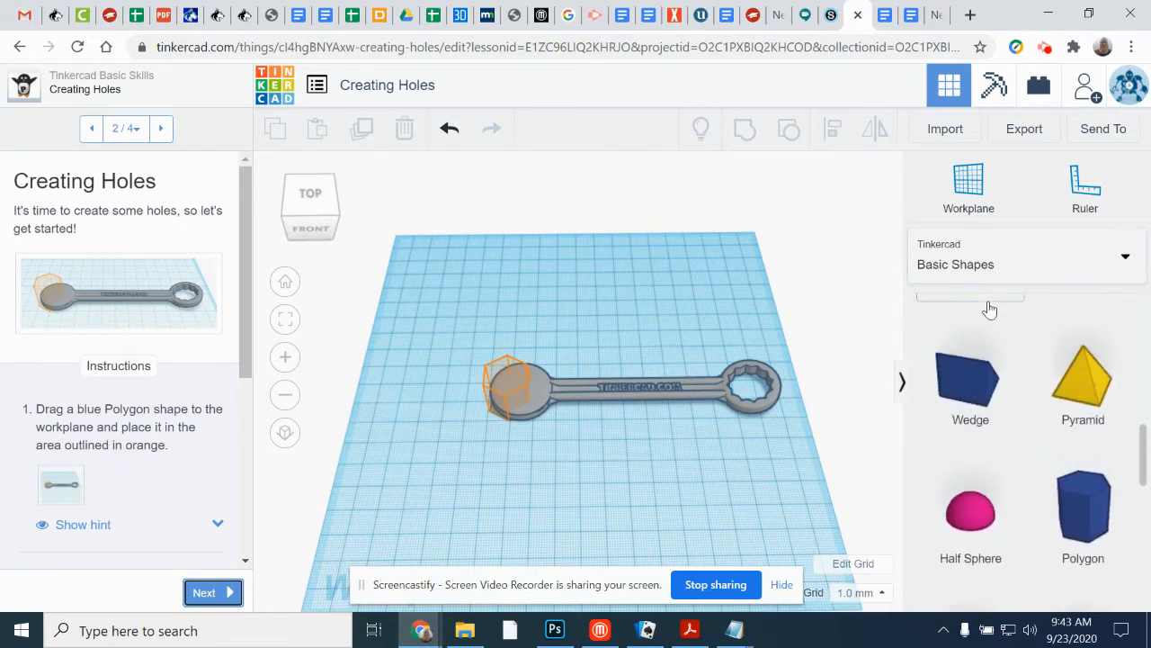
{"action": "scroll", "coordinate": [1015, 374], "scroll_direction": "down", "scroll_amount": 2}
{"action": "left_click_drag", "start_coordinate": [1093, 371], "coordinate": [509, 400]}
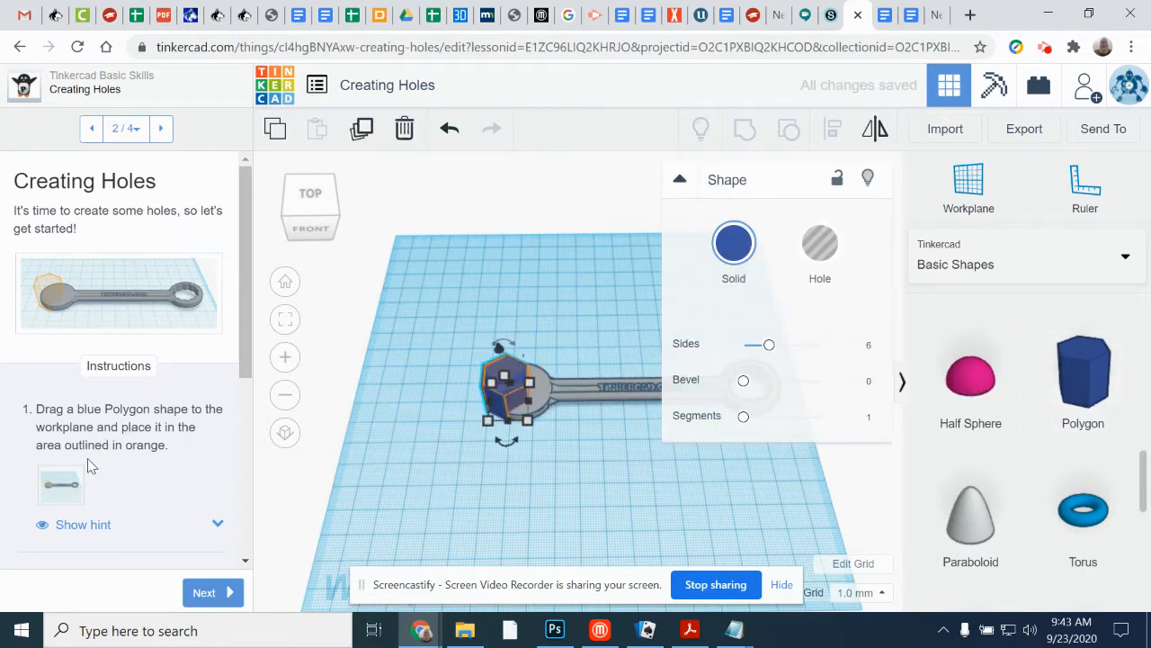
{"action": "left_click", "coordinate": [205, 592]}
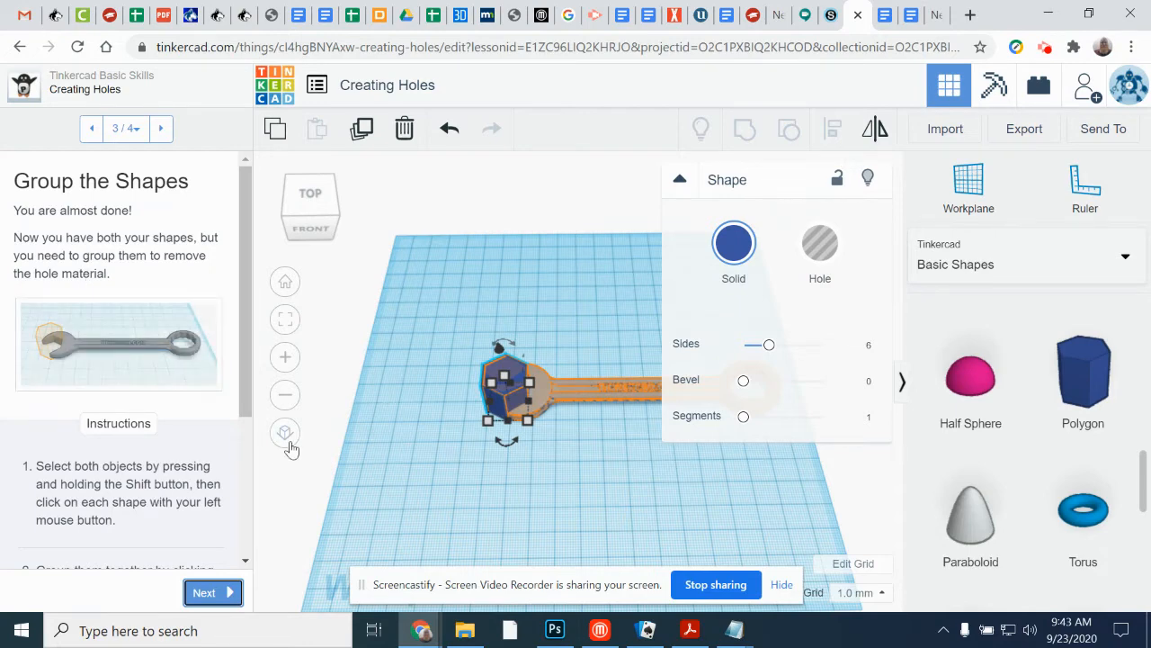
Step: Turn the polygon at the wrench's round end into a hole
{"action": "scroll", "coordinate": [476, 412], "scroll_direction": "up", "scroll_amount": 3}
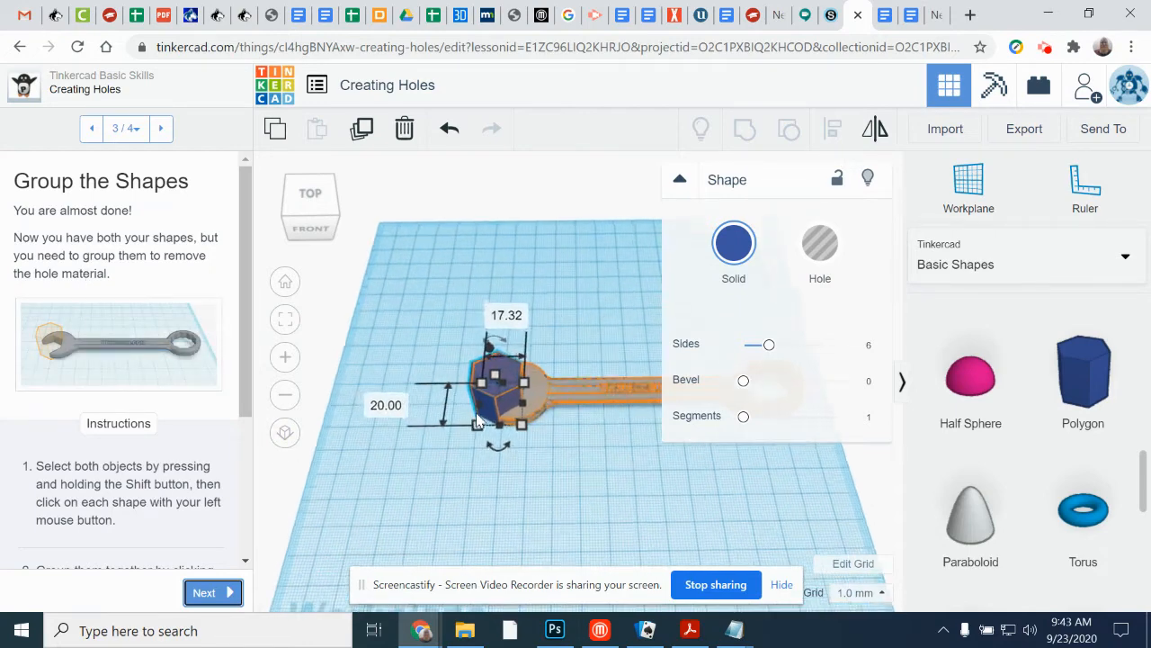
{"action": "right_click_drag", "start_coordinate": [493, 470], "coordinate": [446, 392]}
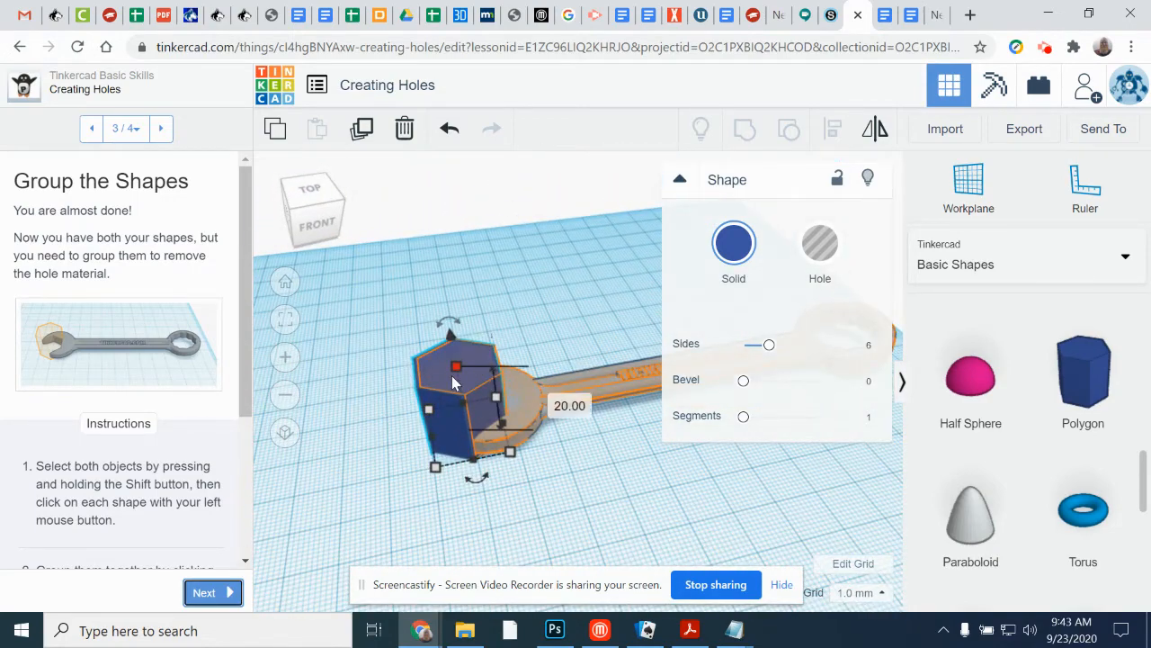
{"action": "left_click", "coordinate": [818, 243]}
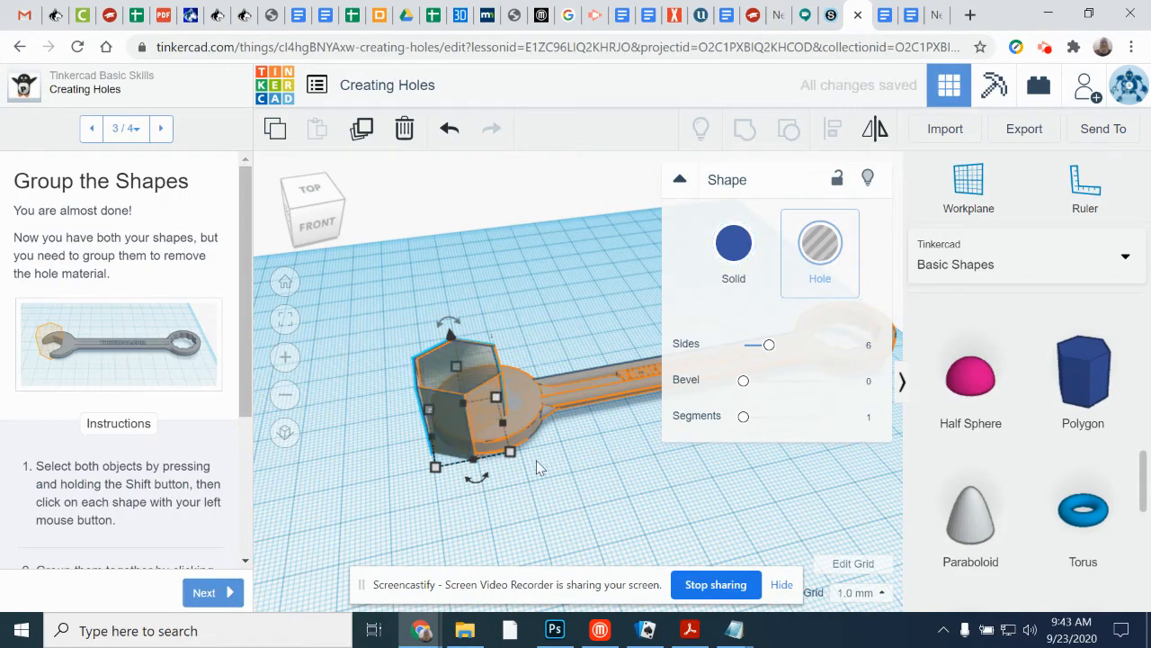
Step: Select the wrench together with the polygon hole and group them to cut the wrench opening
{"action": "right_click_drag", "start_coordinate": [614, 415], "coordinate": [401, 412]}
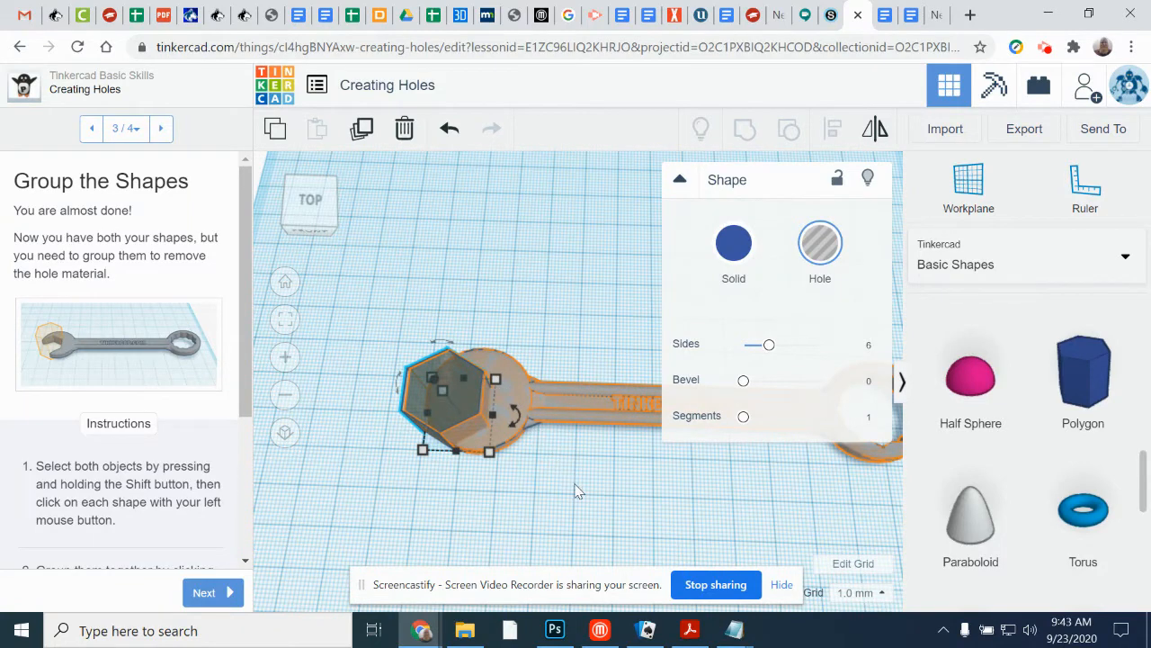
{"action": "left_click", "coordinate": [393, 296]}
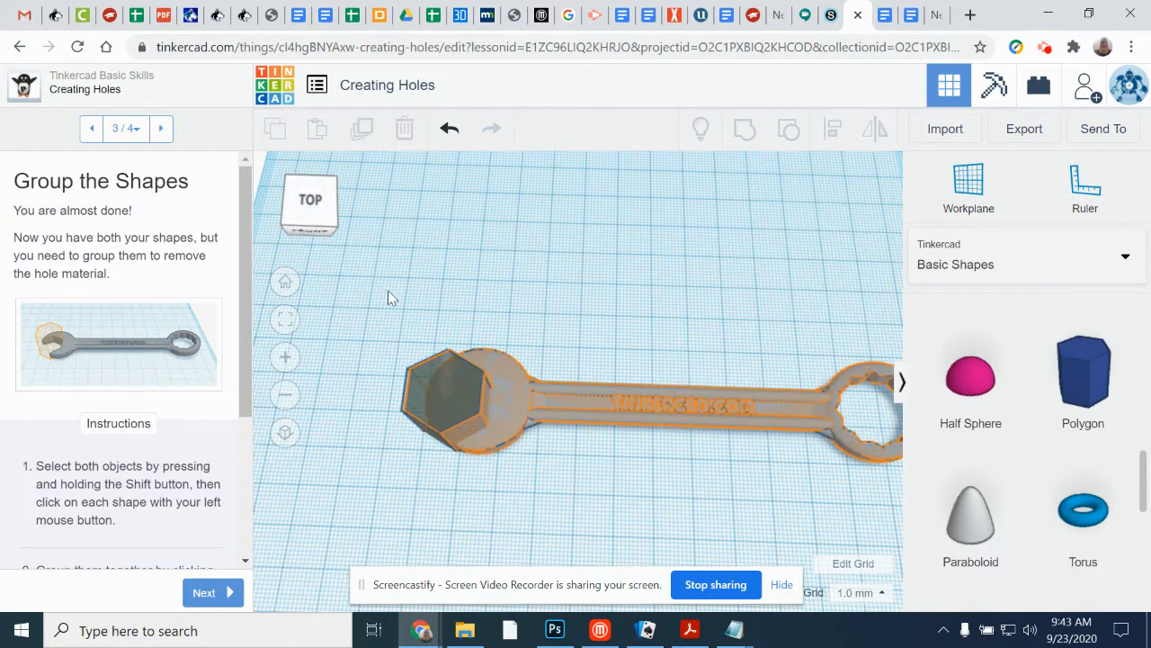
{"action": "left_click", "coordinate": [530, 405]}
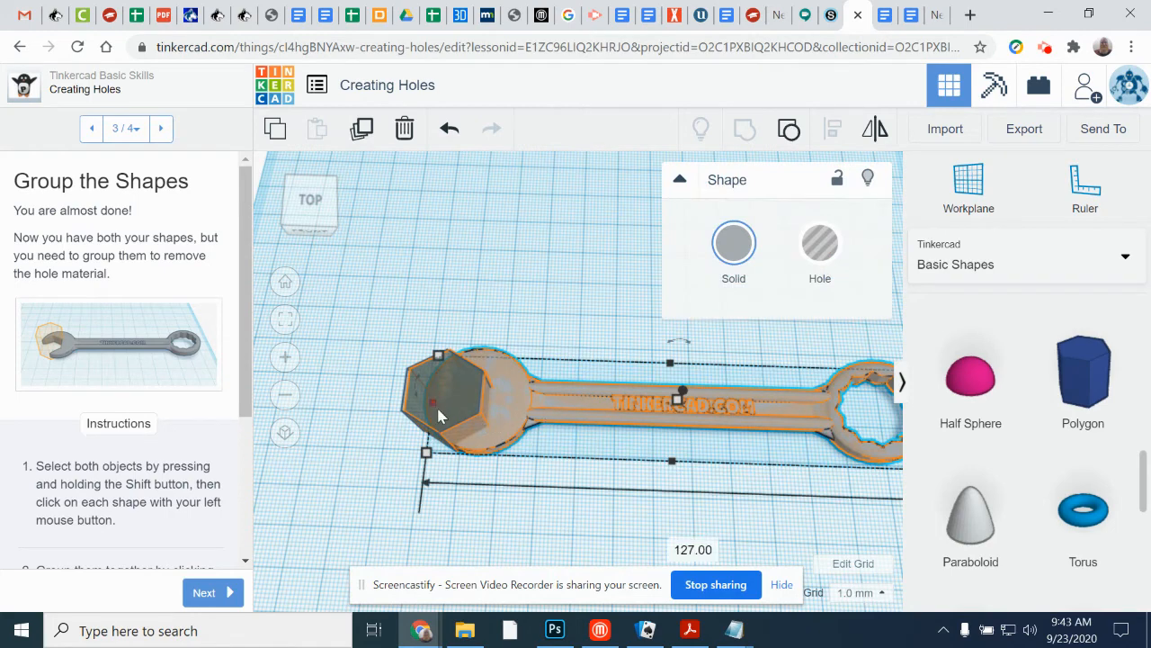
{"action": "left_click", "coordinate": [411, 395], "text": "shift"}
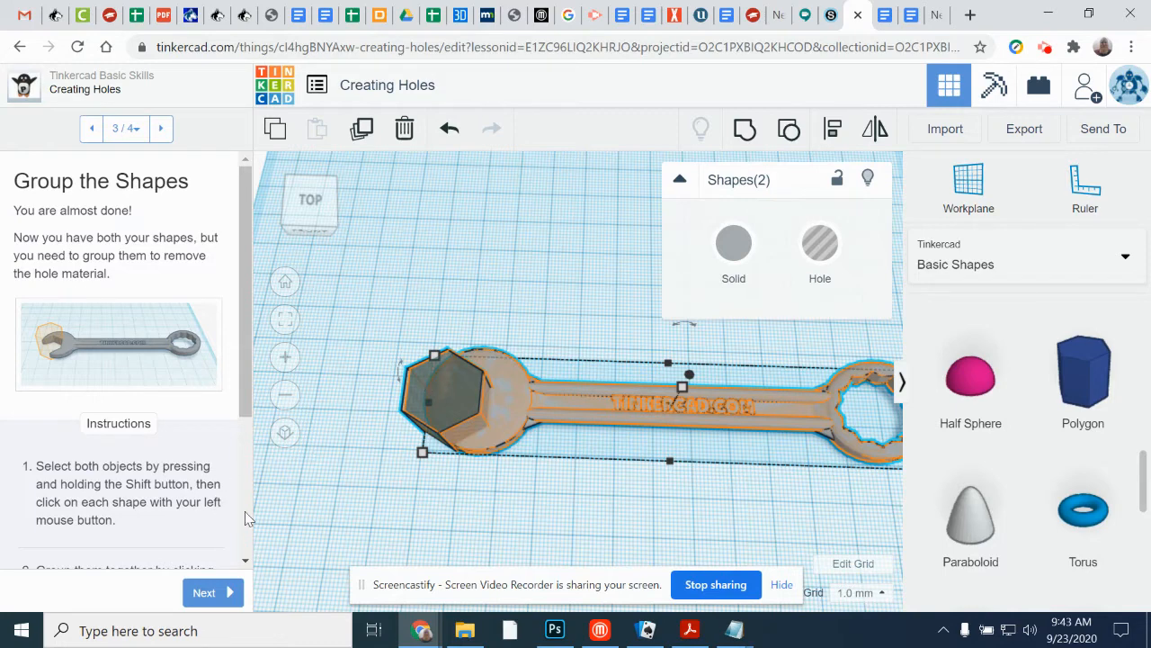
{"action": "left_click", "coordinate": [744, 130]}
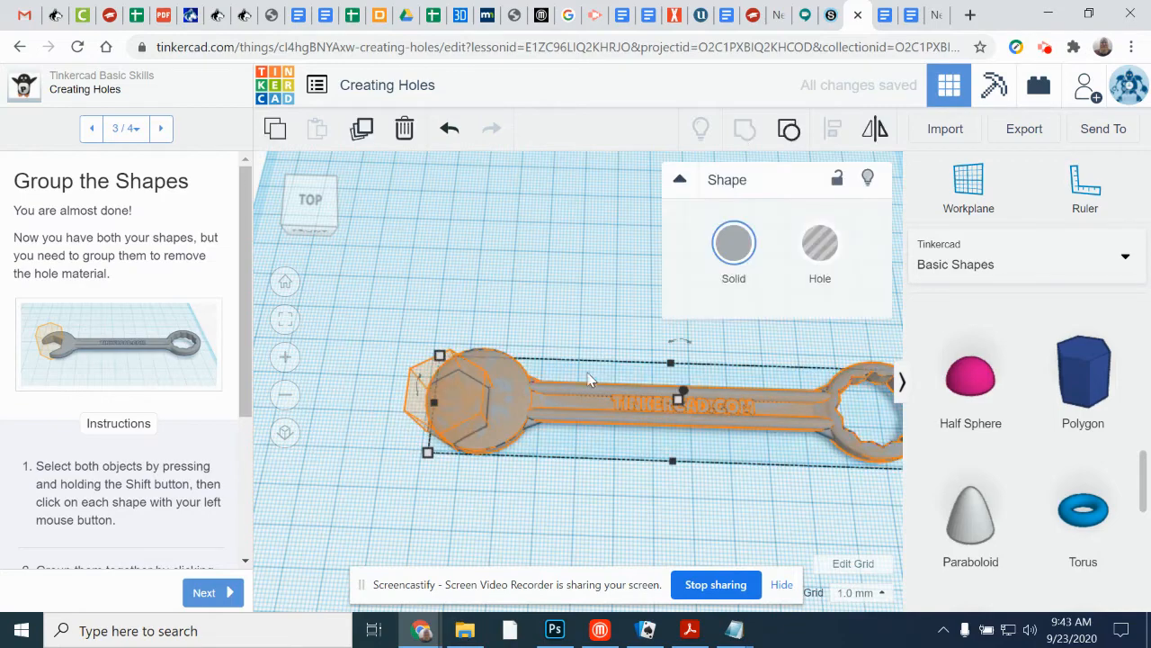
Step: Select both shapes at the wrench's head with a selection window and group them again
{"action": "right_click_drag", "start_coordinate": [575, 490], "coordinate": [551, 435]}
{"action": "left_click", "coordinate": [493, 459]}
{"action": "right_click_drag", "start_coordinate": [492, 467], "coordinate": [488, 531]}
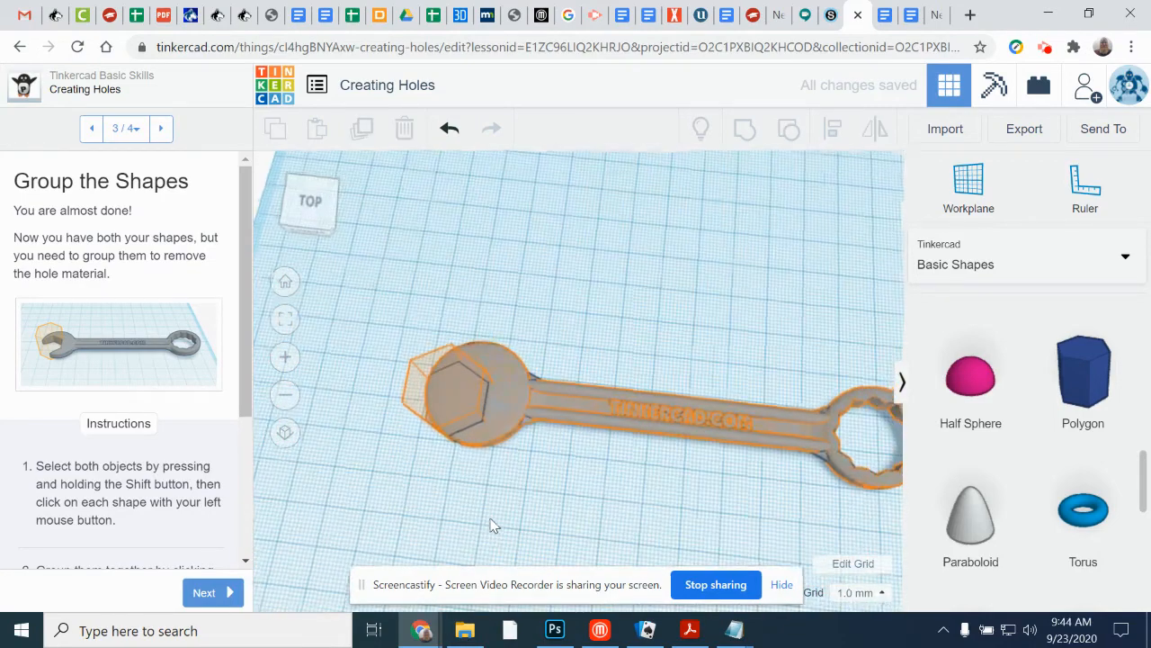
{"action": "left_click_drag", "start_coordinate": [396, 300], "coordinate": [542, 464]}
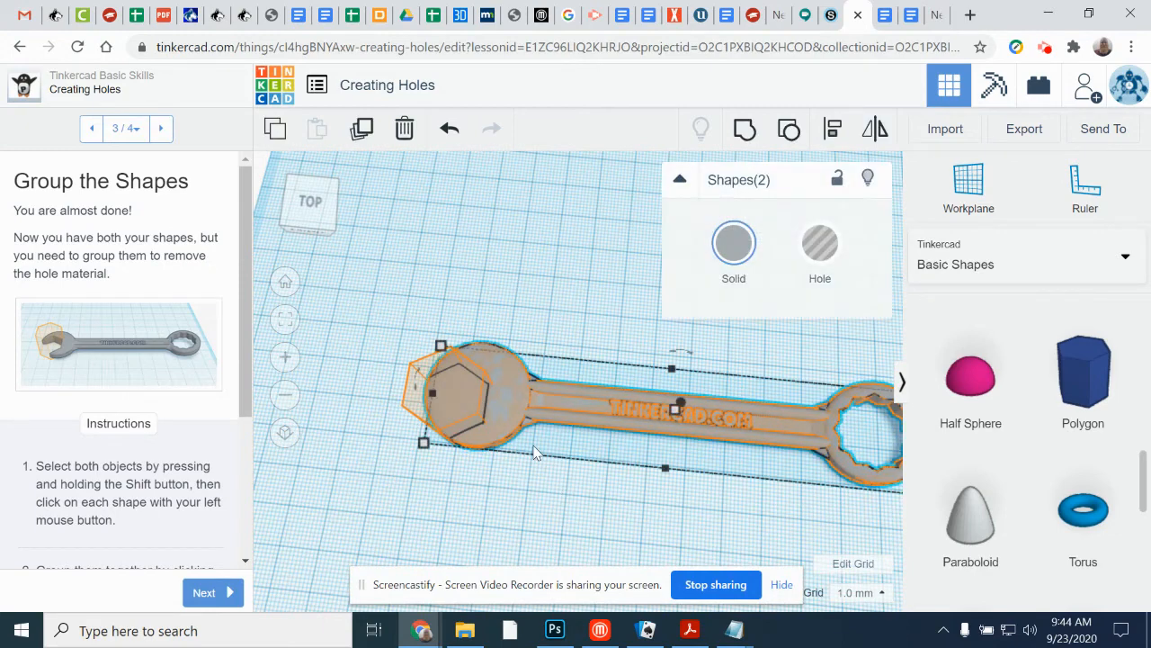
{"action": "left_click", "coordinate": [750, 132]}
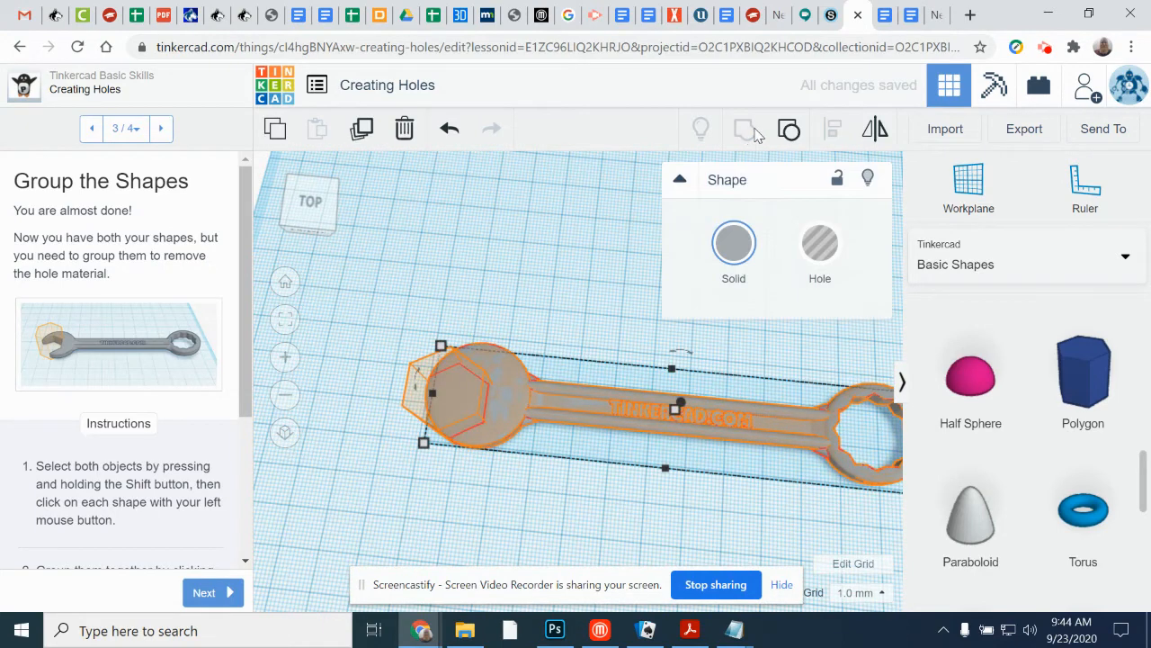
Step: Add another Polygon on the outline at the wrench's head, make it a hole, and group it with the wrench
{"action": "left_click", "coordinate": [1089, 388]}
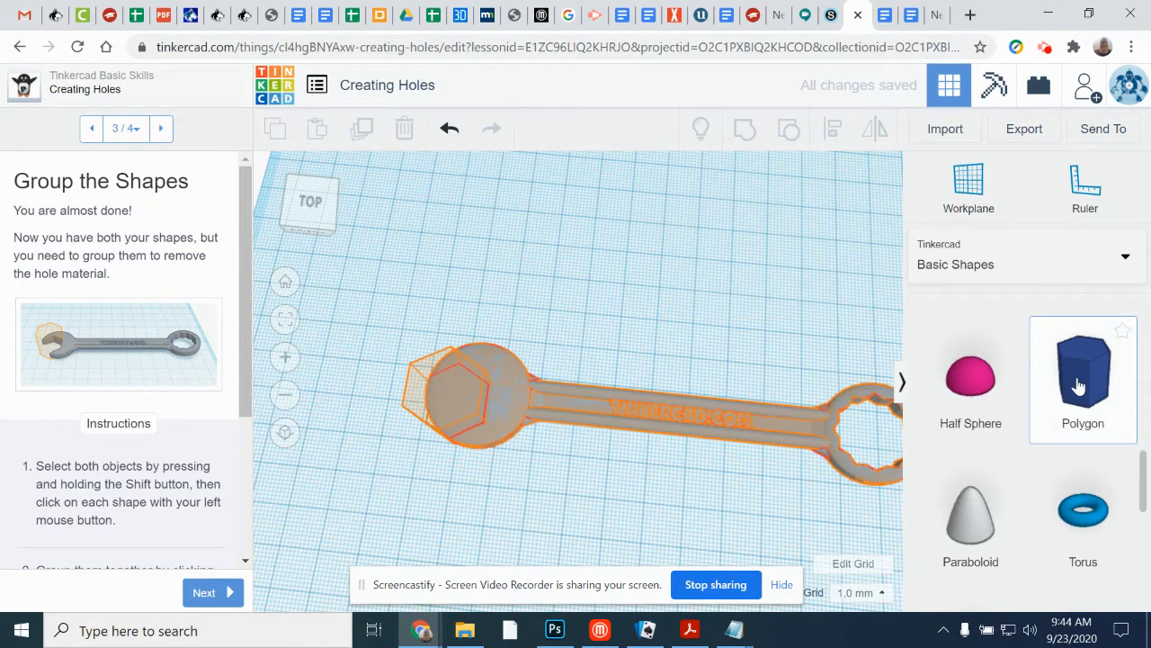
{"action": "left_click", "coordinate": [462, 409]}
{"action": "left_click", "coordinate": [820, 243]}
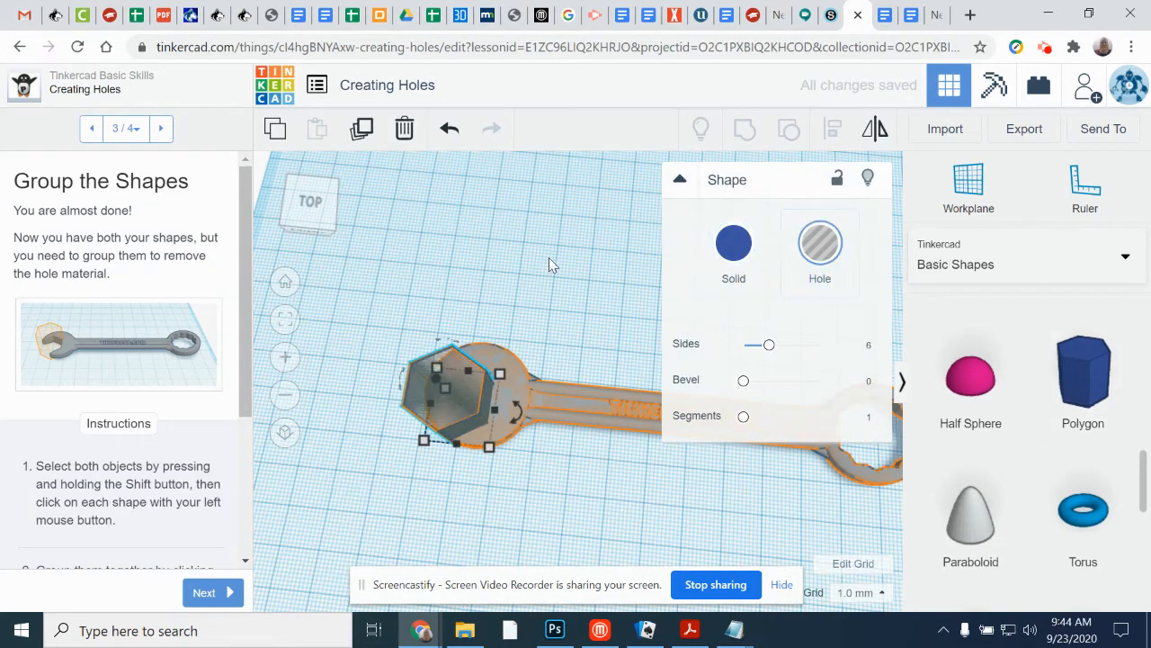
{"action": "left_click", "coordinate": [404, 303]}
{"action": "left_click_drag", "start_coordinate": [385, 297], "coordinate": [569, 486]}
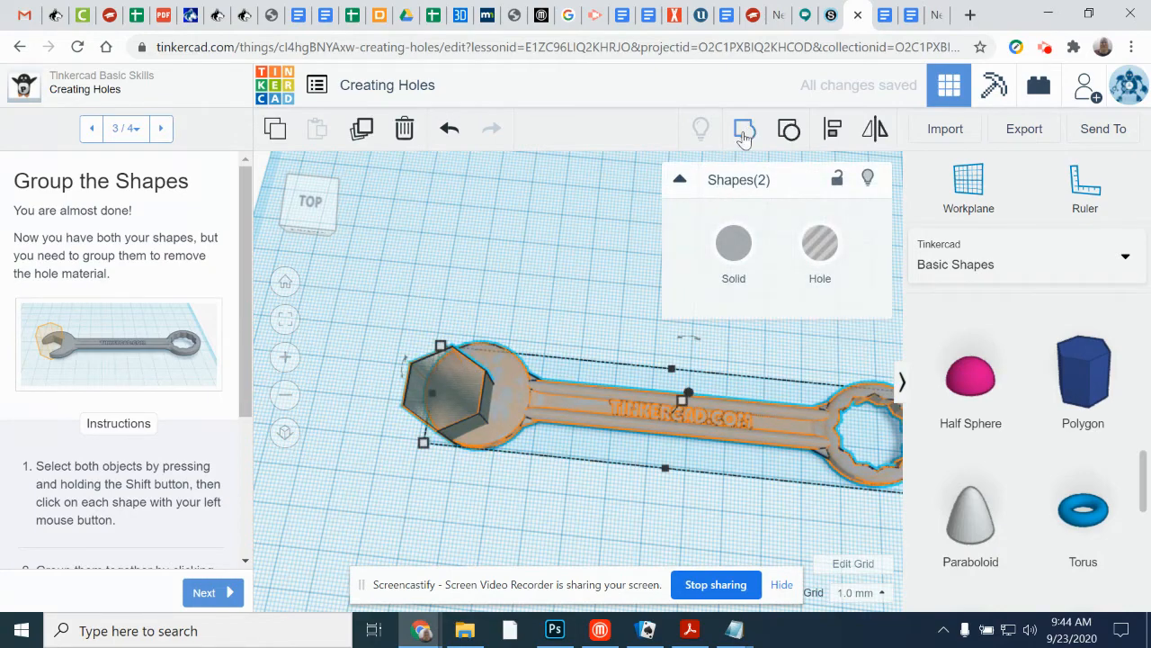
{"action": "left_click", "coordinate": [744, 133]}
Step: Delete the grouped wrench from the workplane and undo the deletion
{"action": "right_click_drag", "start_coordinate": [518, 504], "coordinate": [539, 495]}
{"action": "left_click", "coordinate": [402, 144]}
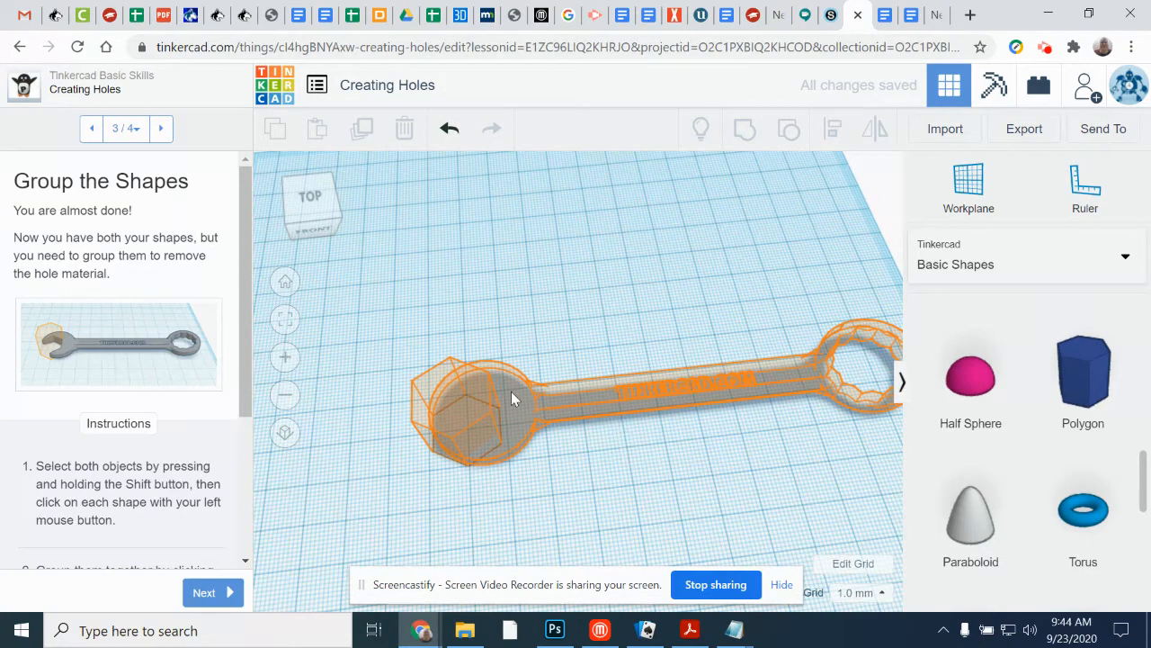
{"action": "key", "text": "ctrl+z"}
{"action": "key", "text": "ctrl+z"}
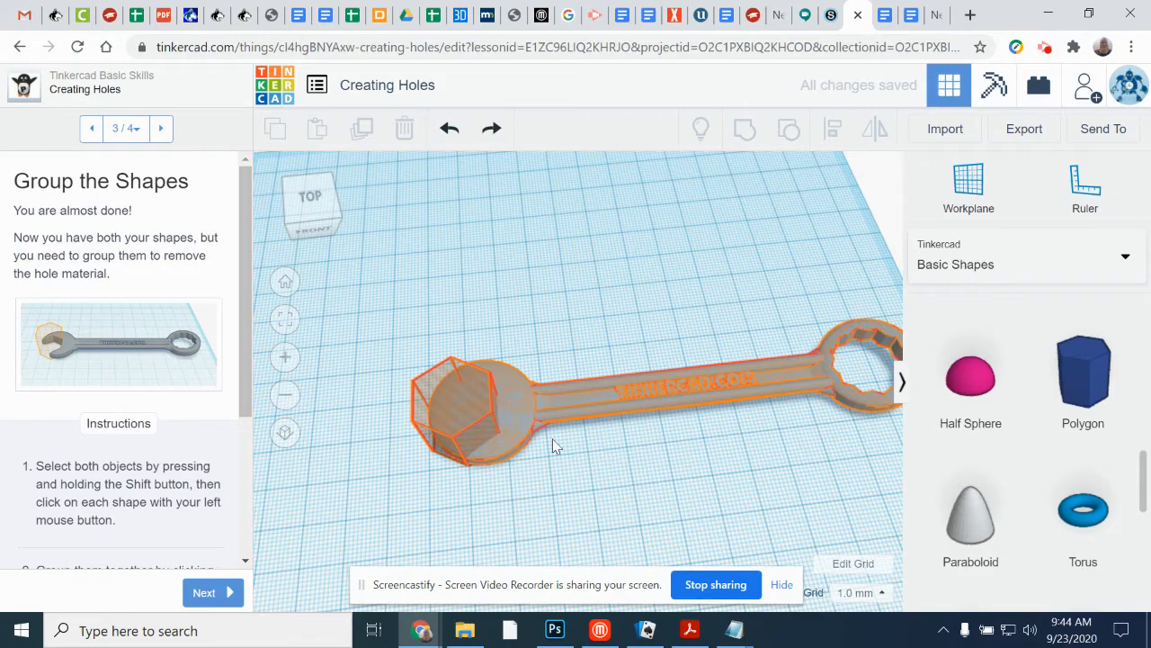
Step: Move the cut wrench off the orange outline, about 38 mm back and 11 mm sideways, and return it onto the outline
{"action": "left_click", "coordinate": [539, 374]}
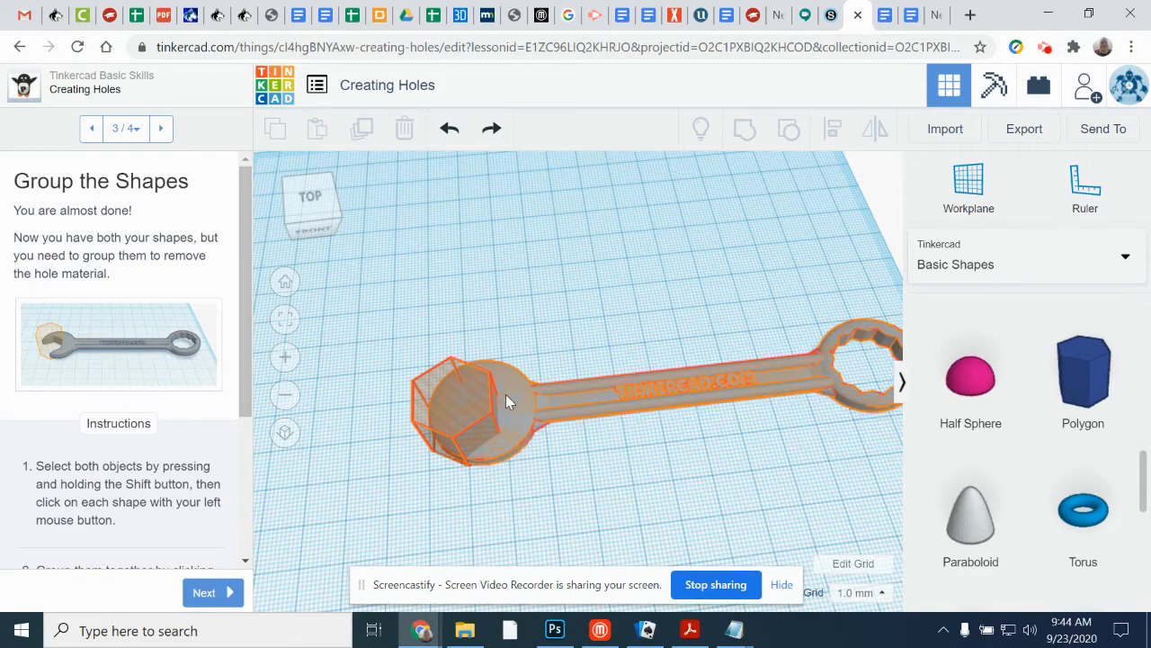
{"action": "left_click", "coordinate": [453, 410], "text": "shift"}
{"action": "right_click_drag", "start_coordinate": [532, 466], "coordinate": [581, 404]}
{"action": "left_click_drag", "start_coordinate": [579, 390], "coordinate": [522, 267]}
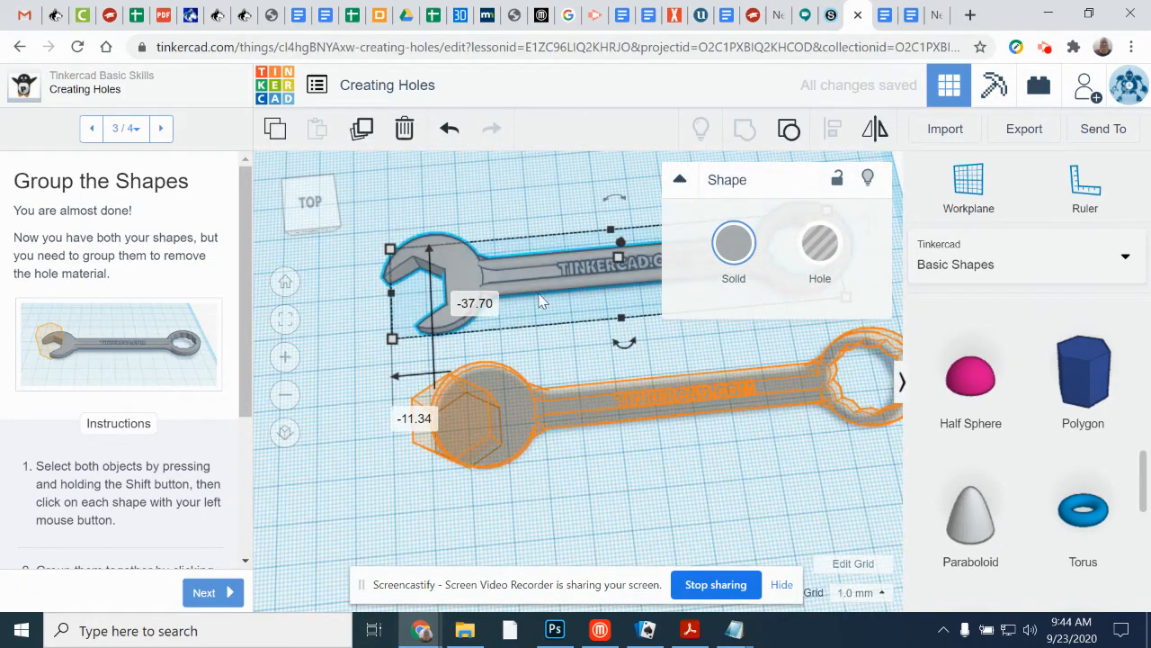
{"action": "left_click", "coordinate": [569, 410]}
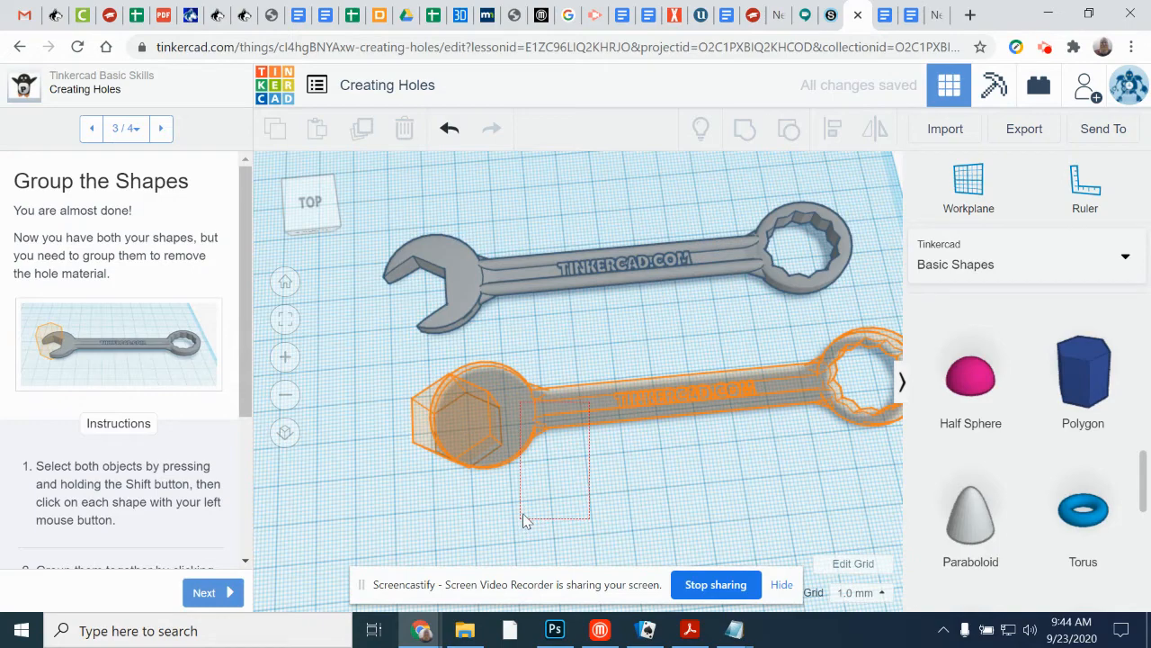
{"action": "left_click_drag", "start_coordinate": [496, 277], "coordinate": [580, 398]}
{"action": "left_click", "coordinate": [599, 491]}
{"action": "right_click_drag", "start_coordinate": [599, 491], "coordinate": [459, 285]}
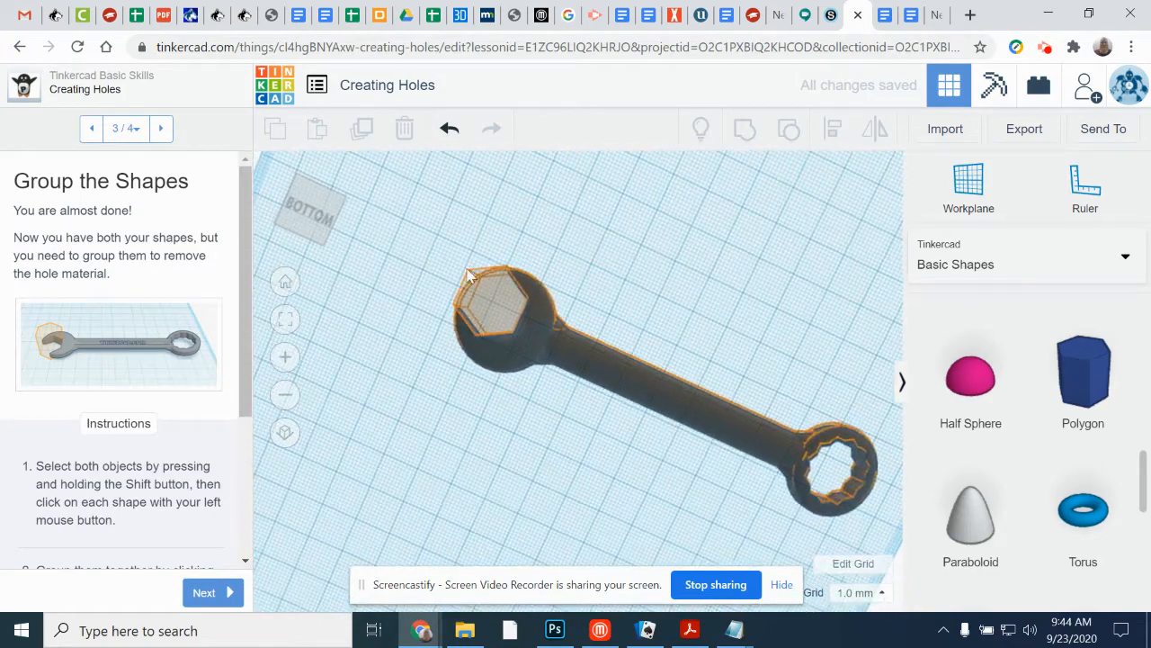
{"action": "right_click_drag", "start_coordinate": [568, 396], "coordinate": [576, 450]}
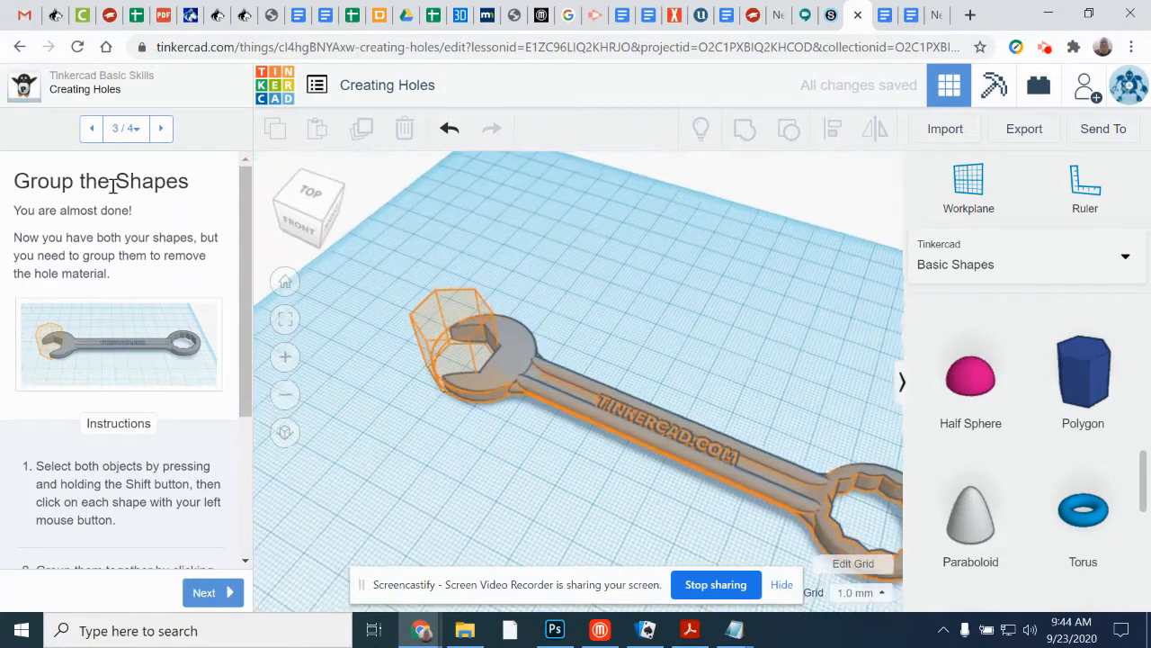
Step: Finish the Creating Holes lesson and continue to the Scale, Copy & Paste lesson
{"action": "left_click", "coordinate": [204, 591]}
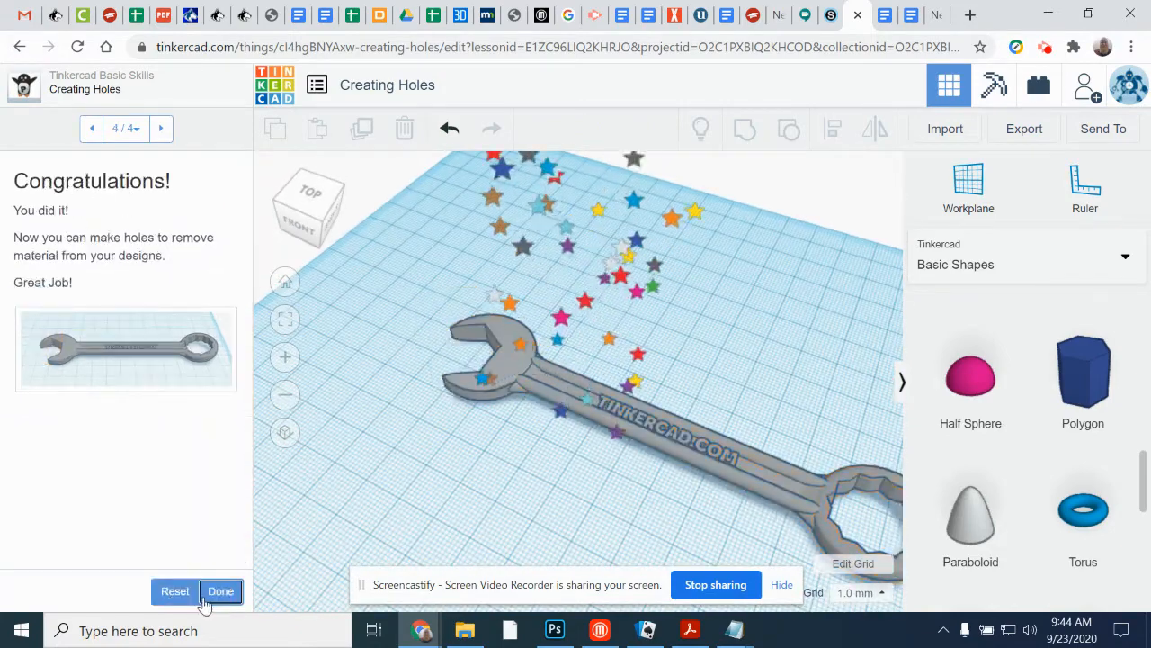
{"action": "left_click", "coordinate": [222, 591]}
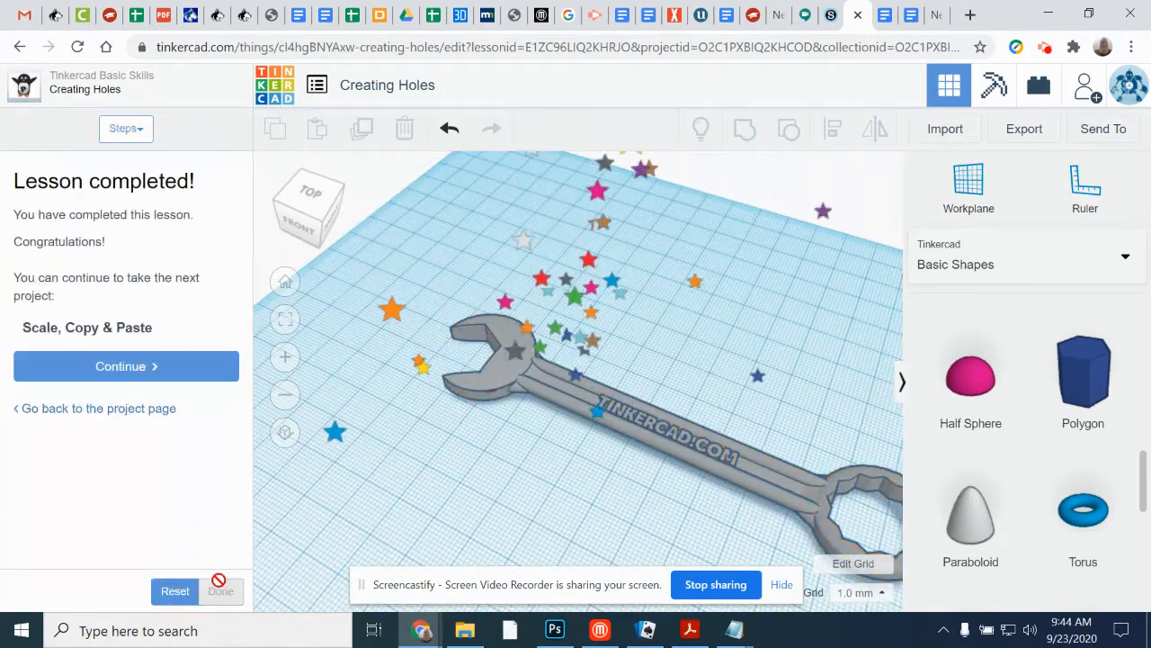
{"action": "left_click", "coordinate": [133, 374]}
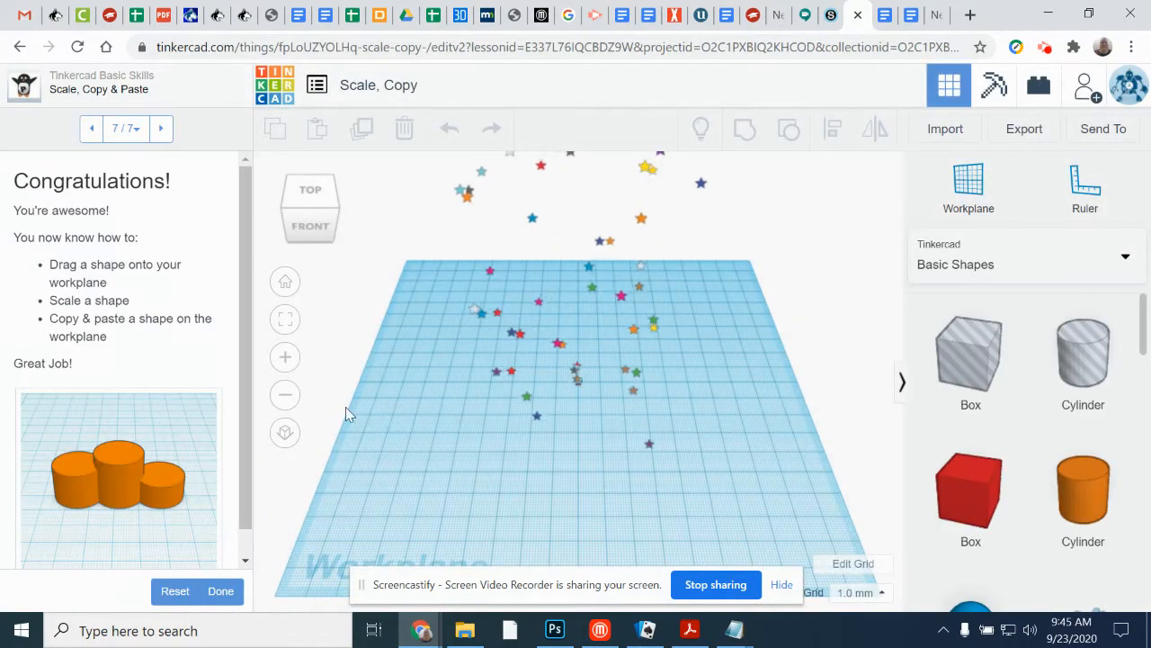
Step: Reset the progress of the Scale, Copy & Paste lesson and advance to its Add Shapes to the Workplane step
{"action": "left_click", "coordinate": [178, 592]}
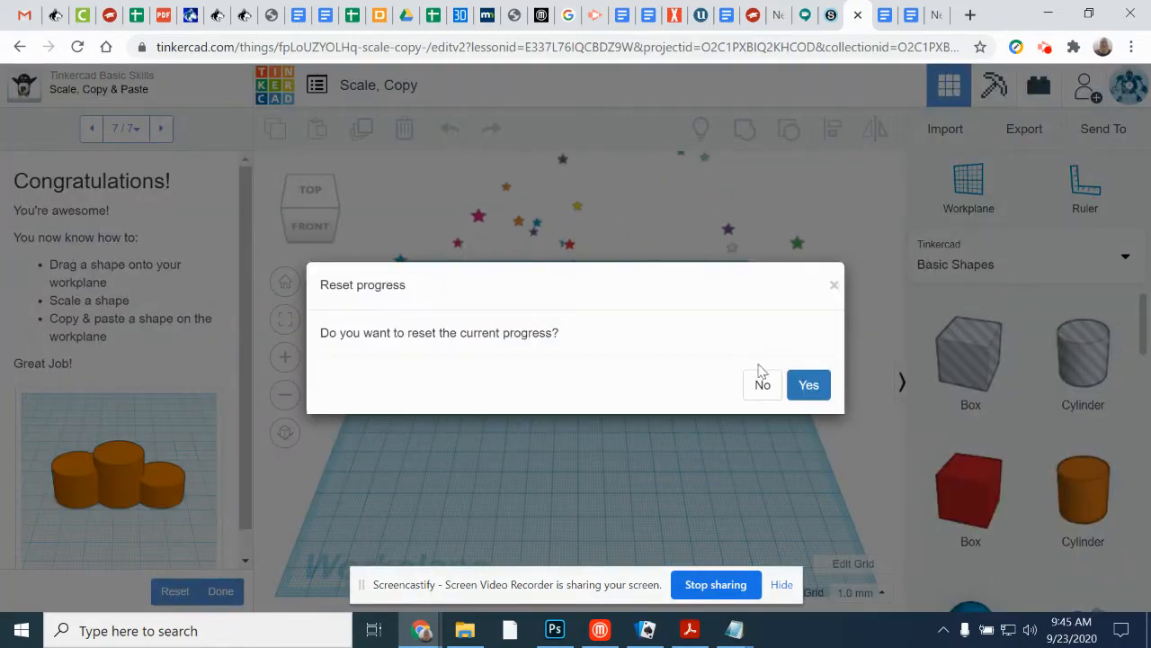
{"action": "left_click", "coordinate": [813, 396]}
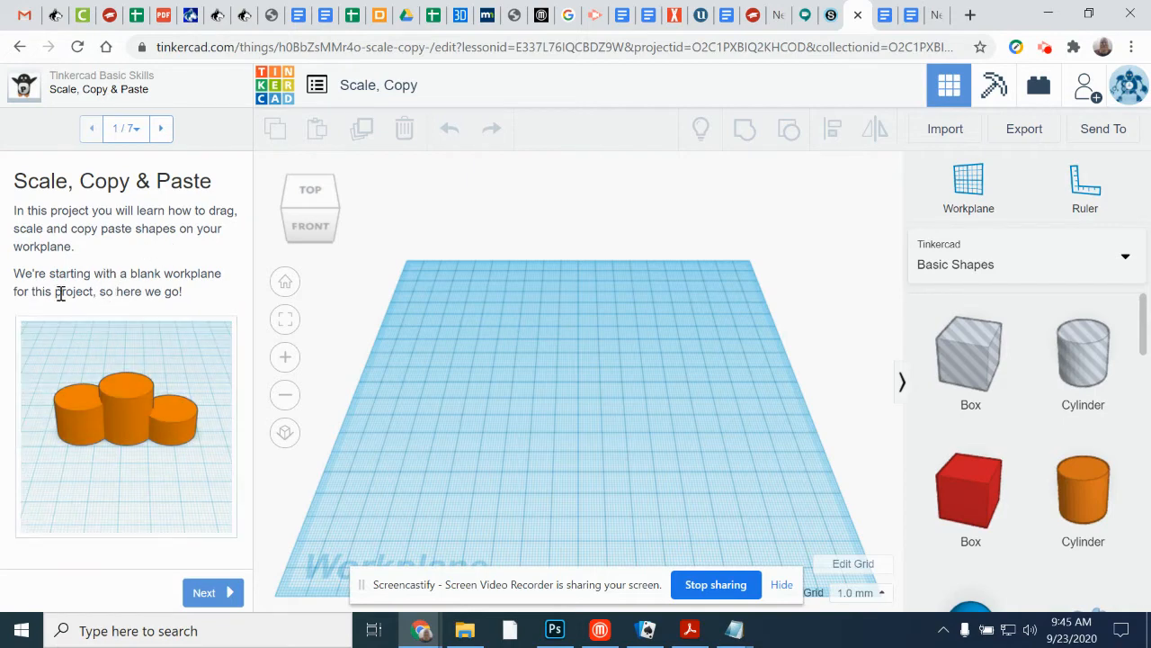
{"action": "left_click", "coordinate": [204, 592]}
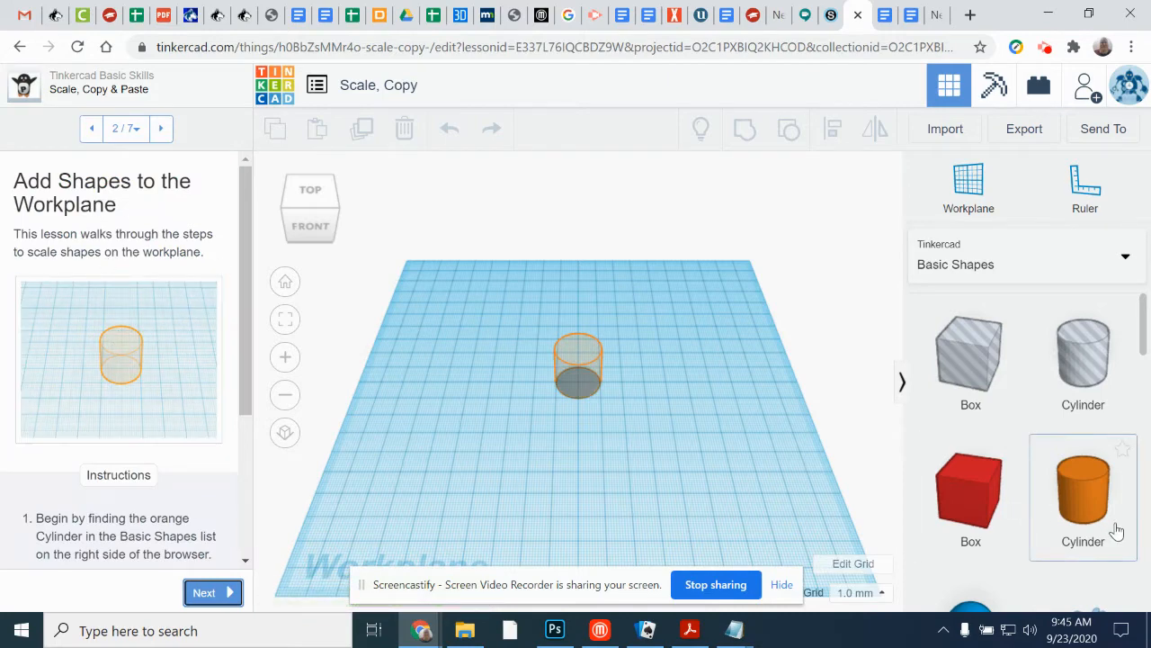
Step: Place two solid orange Cylinders on the outlined areas of the workplane, continuing the lesson after each one
{"action": "left_click_drag", "start_coordinate": [1073, 504], "coordinate": [579, 383]}
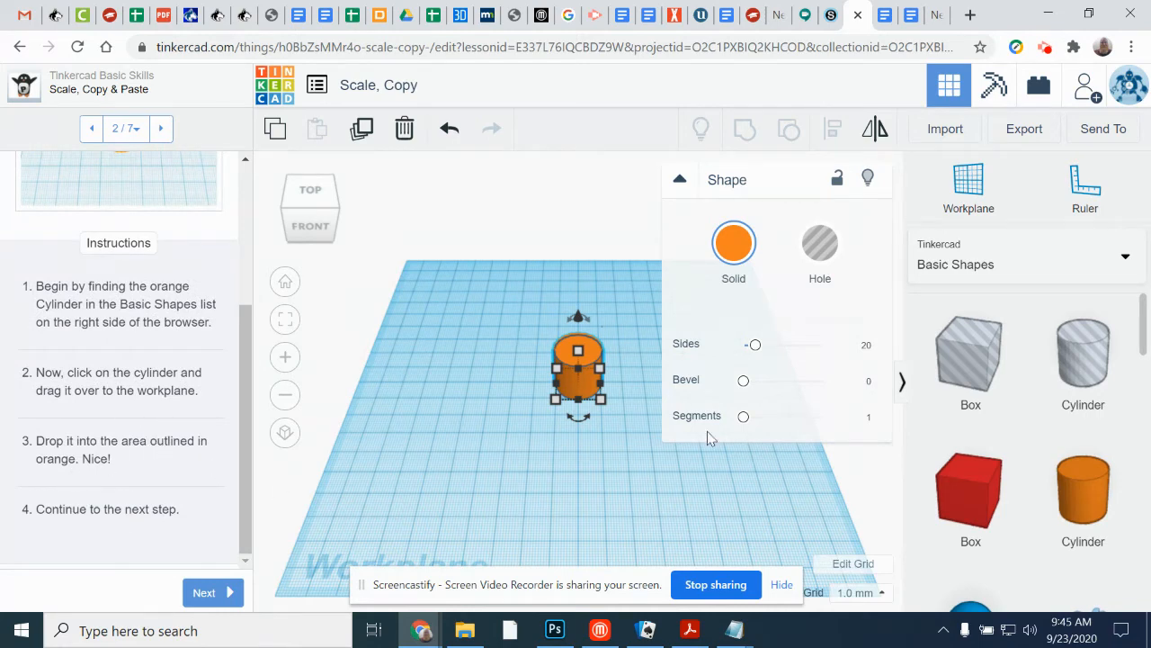
{"action": "left_click", "coordinate": [205, 591]}
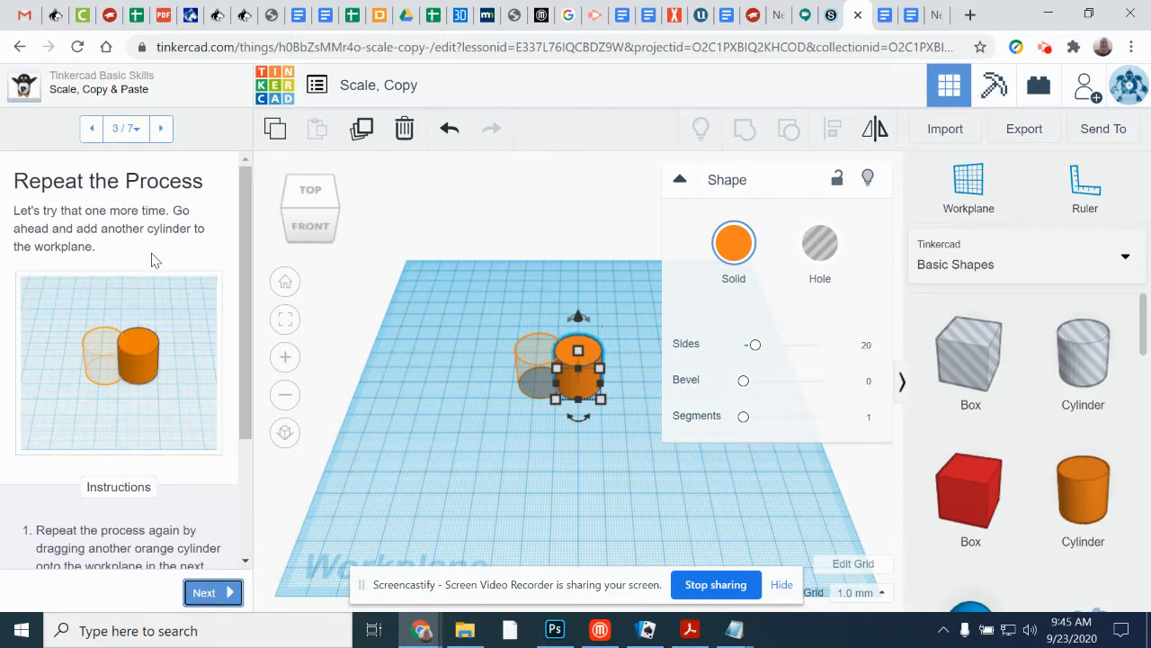
{"action": "scroll", "coordinate": [211, 483], "scroll_direction": "down", "scroll_amount": 2}
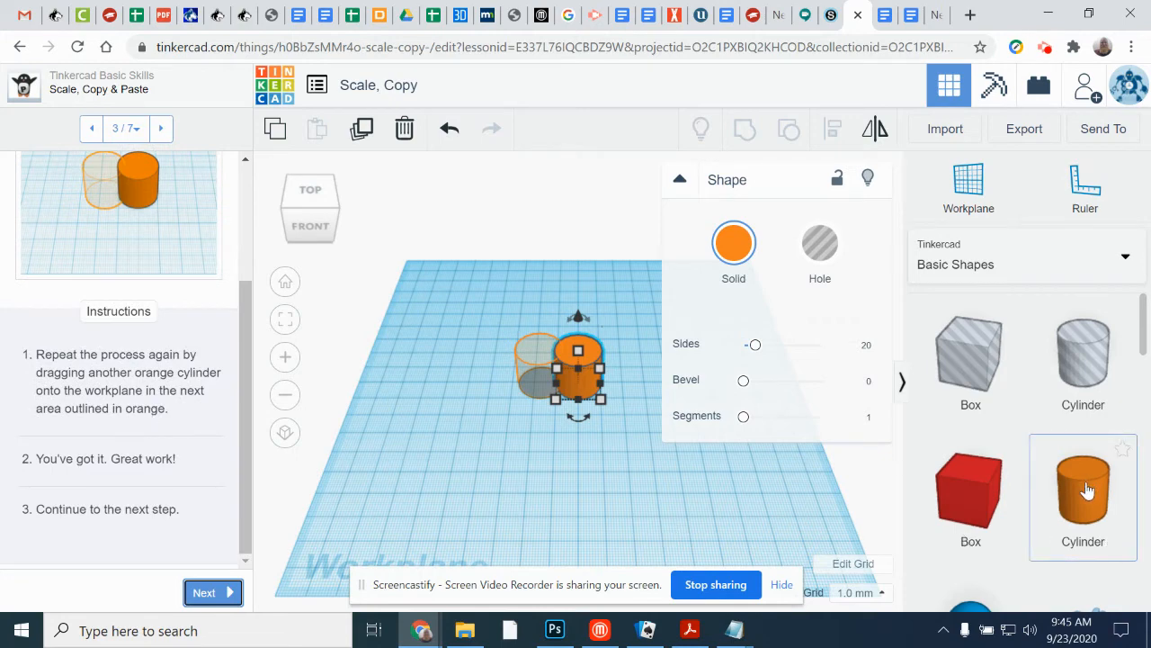
{"action": "left_click_drag", "start_coordinate": [1087, 490], "coordinate": [544, 385]}
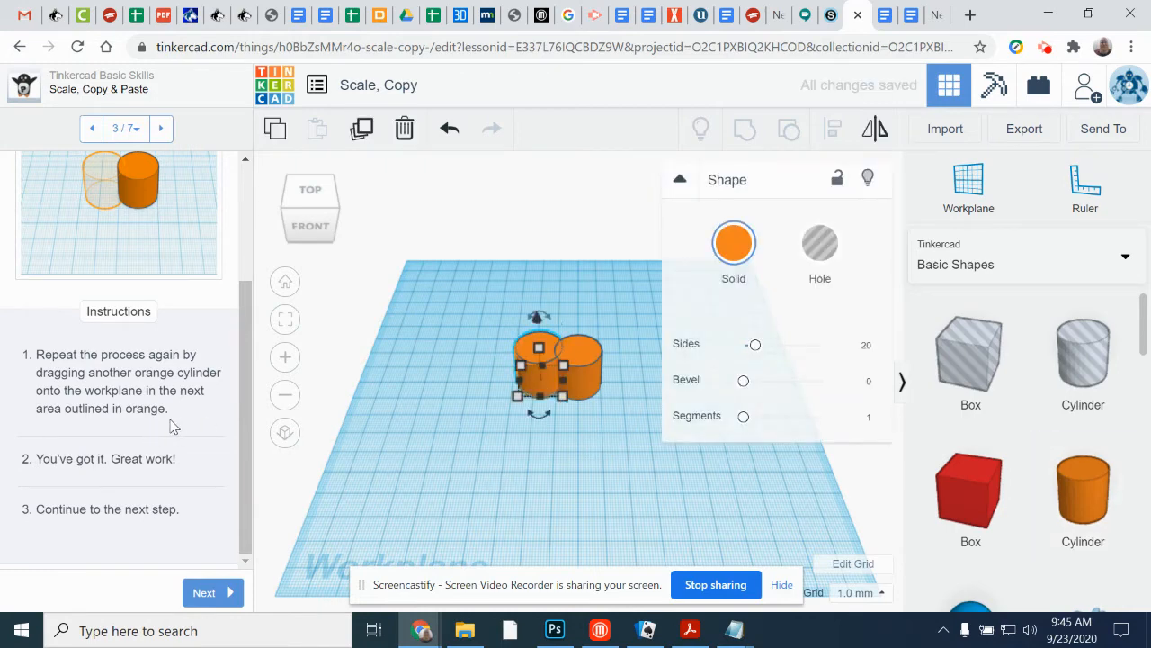
{"action": "left_click", "coordinate": [194, 590]}
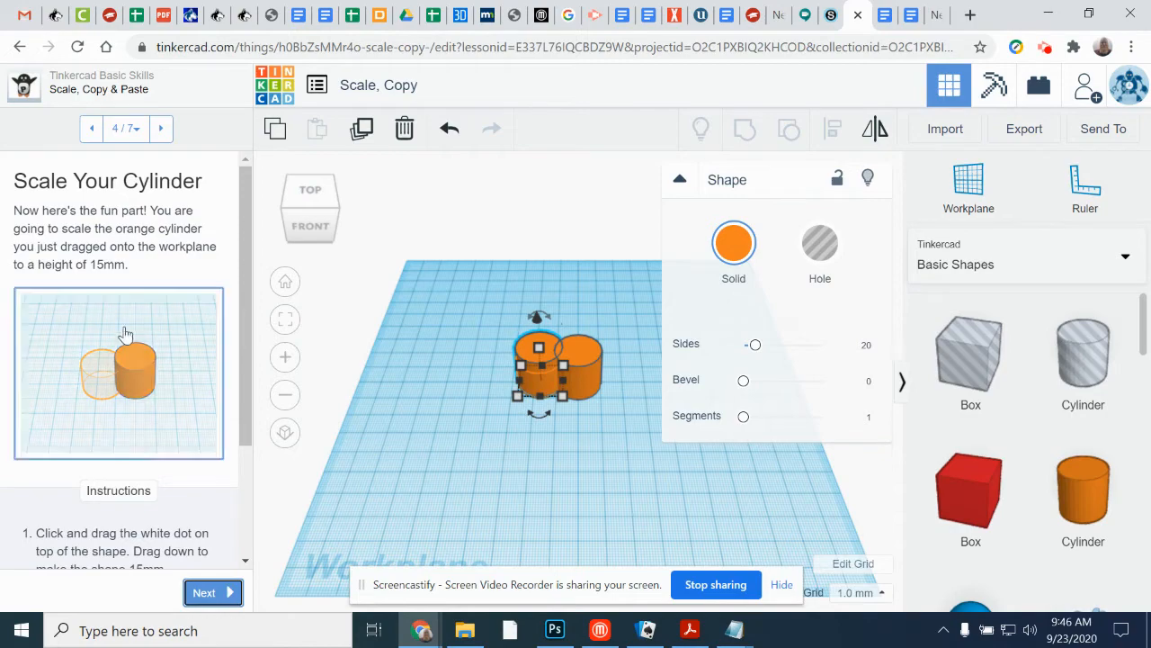
Step: Scale the second cylinder to a height of 15 mm and continue to the Copy & Paste the Last Shape step
{"action": "left_click", "coordinate": [420, 454]}
{"action": "right_click_drag", "start_coordinate": [420, 454], "coordinate": [412, 378]}
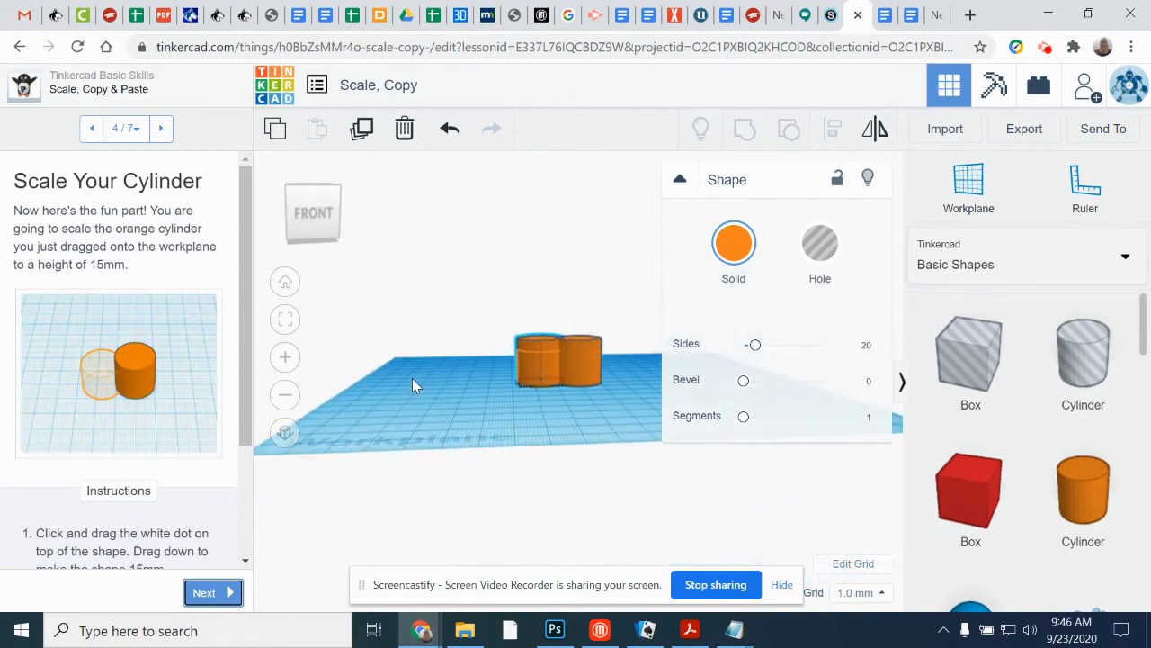
{"action": "scroll", "coordinate": [604, 375], "scroll_direction": "up", "scroll_amount": 5}
{"action": "scroll", "coordinate": [580, 369], "scroll_direction": "up", "scroll_amount": 2}
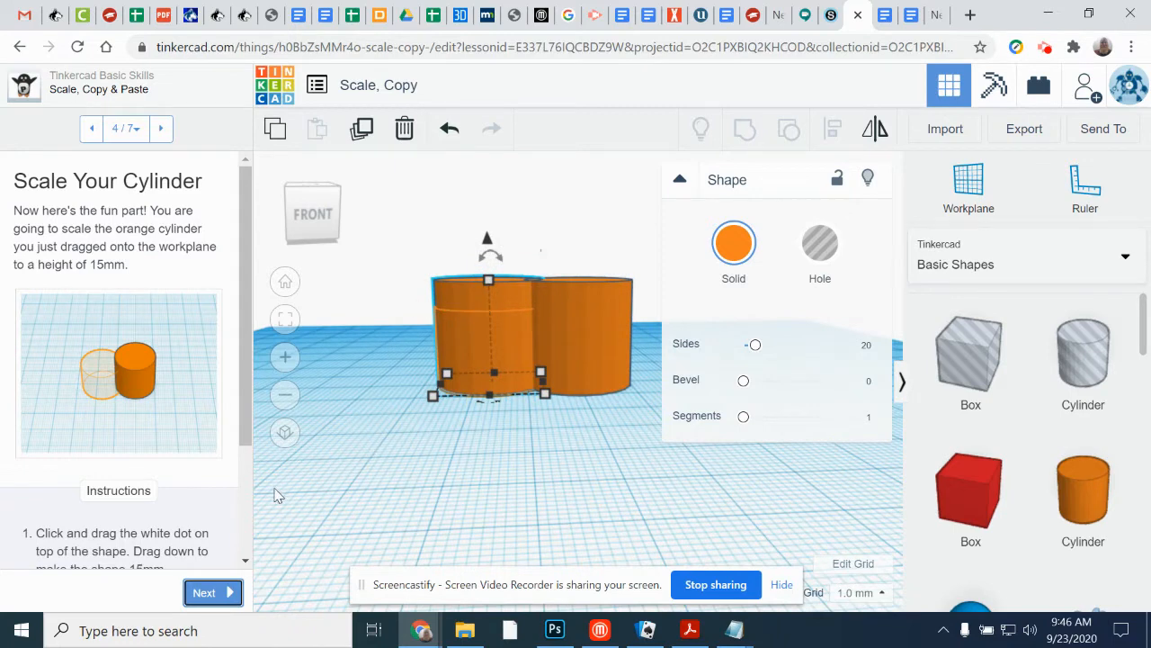
{"action": "left_click_drag", "start_coordinate": [245, 383], "coordinate": [261, 513]}
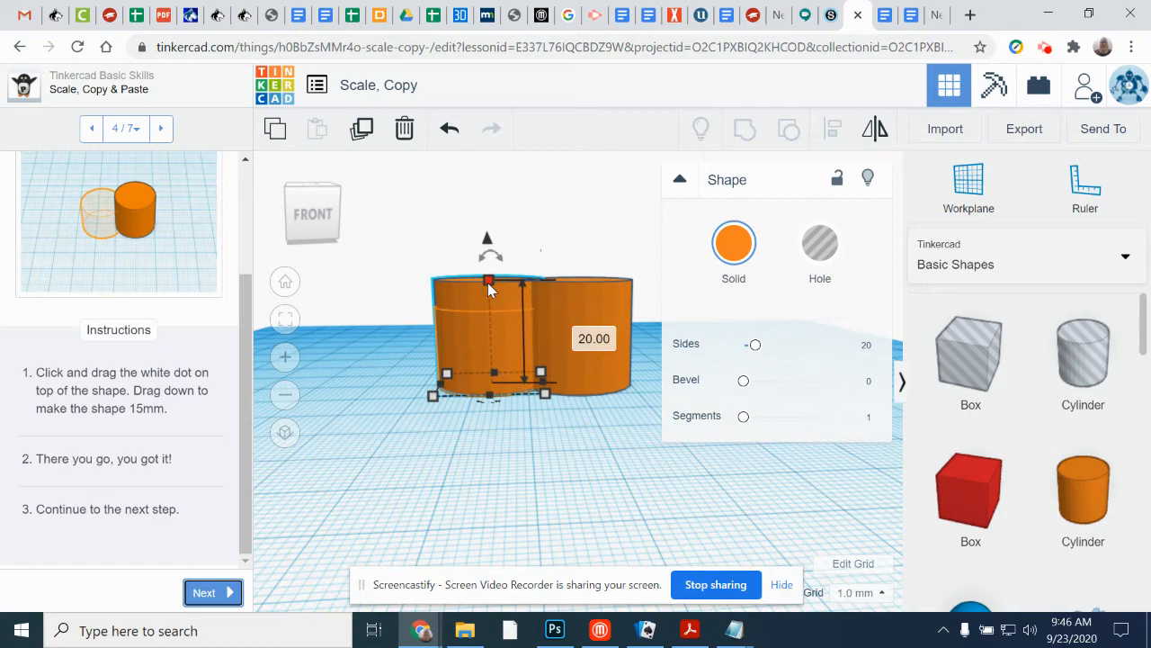
{"action": "left_click_drag", "start_coordinate": [488, 286], "coordinate": [486, 308]}
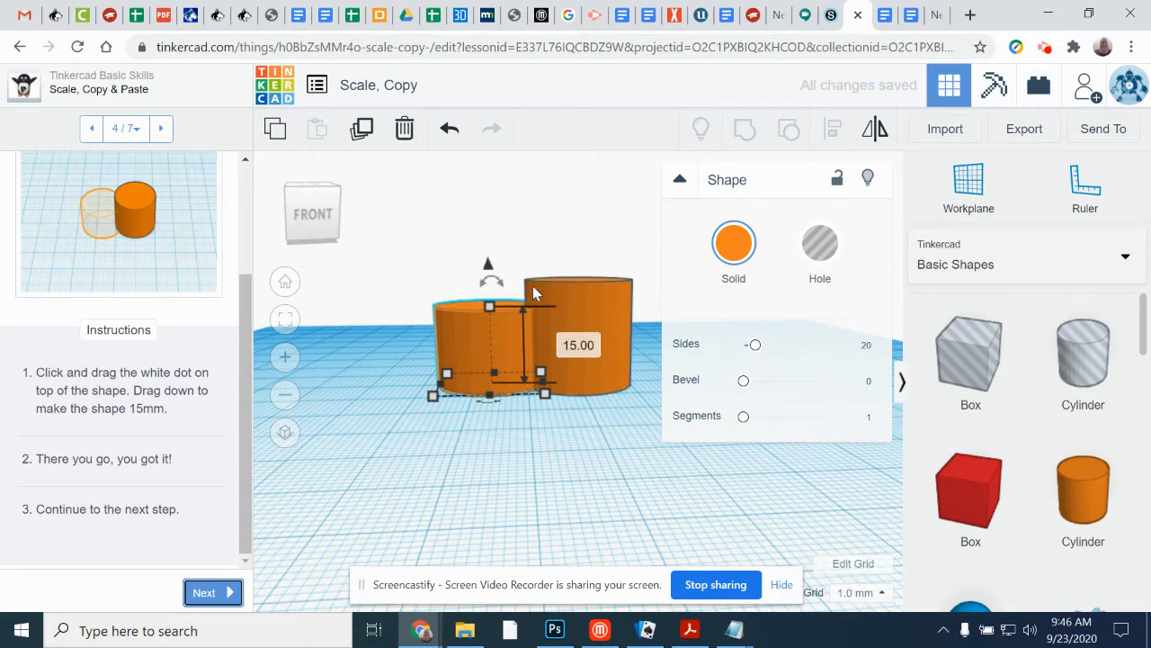
{"action": "left_click", "coordinate": [224, 591]}
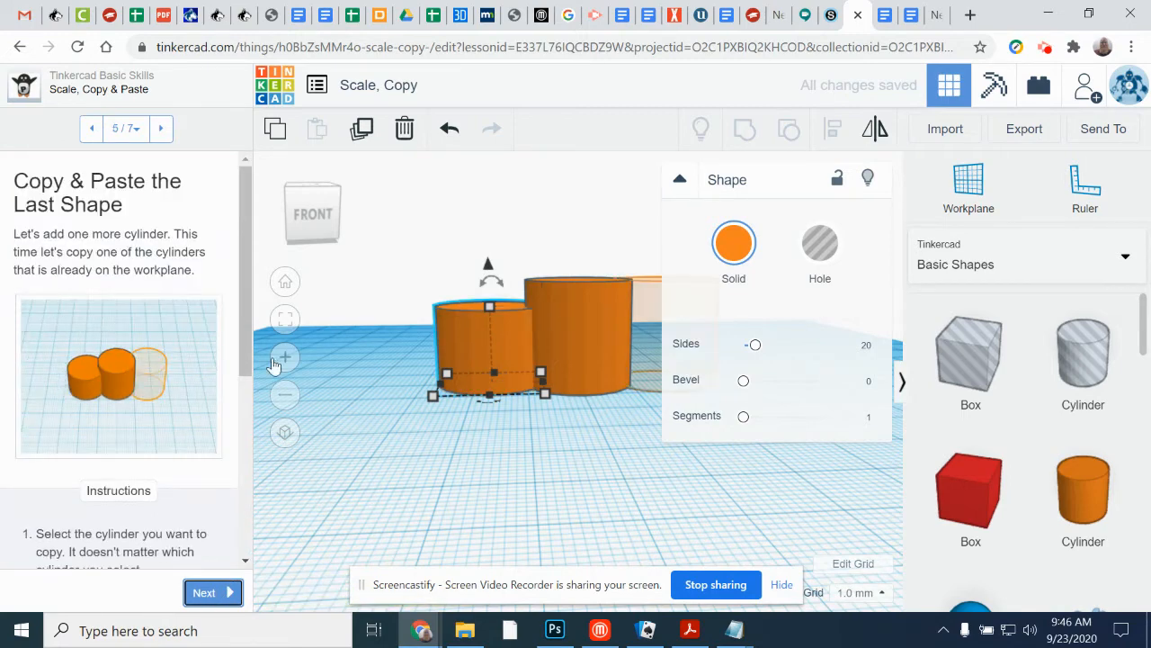
Step: Copy and paste the tall middle cylinder, moving the copy 7 mm sideways onto the orange outline, and continue the lesson
{"action": "left_click_drag", "start_coordinate": [247, 288], "coordinate": [241, 411]}
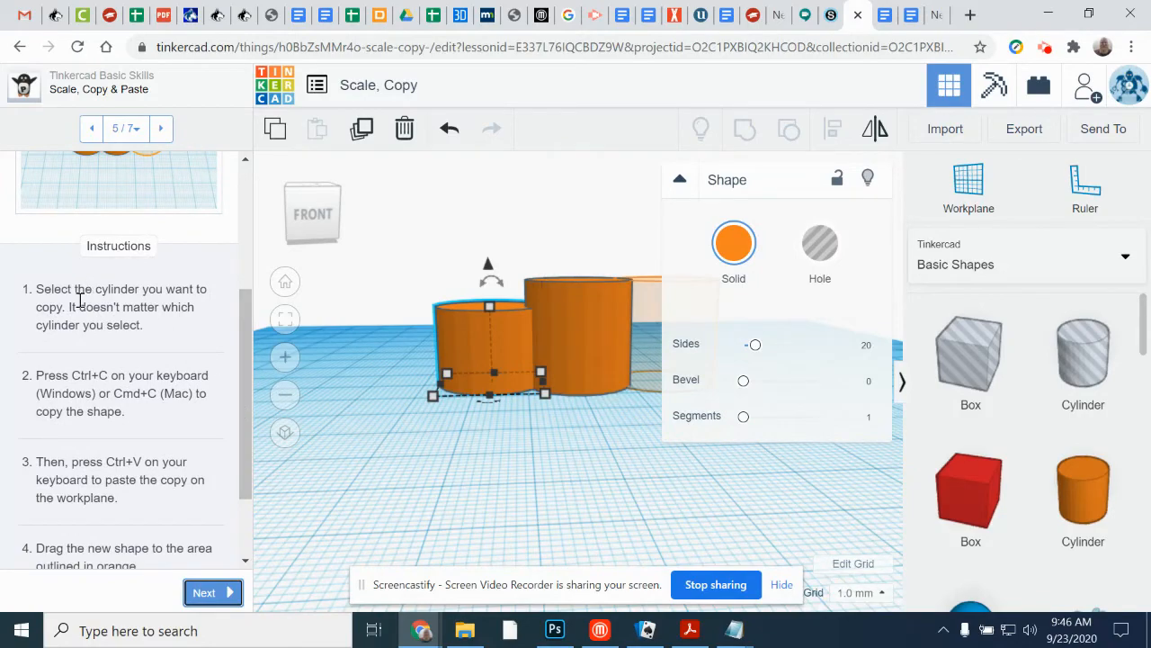
{"action": "right_click_drag", "start_coordinate": [628, 439], "coordinate": [730, 493]}
{"action": "left_click", "coordinate": [586, 370]}
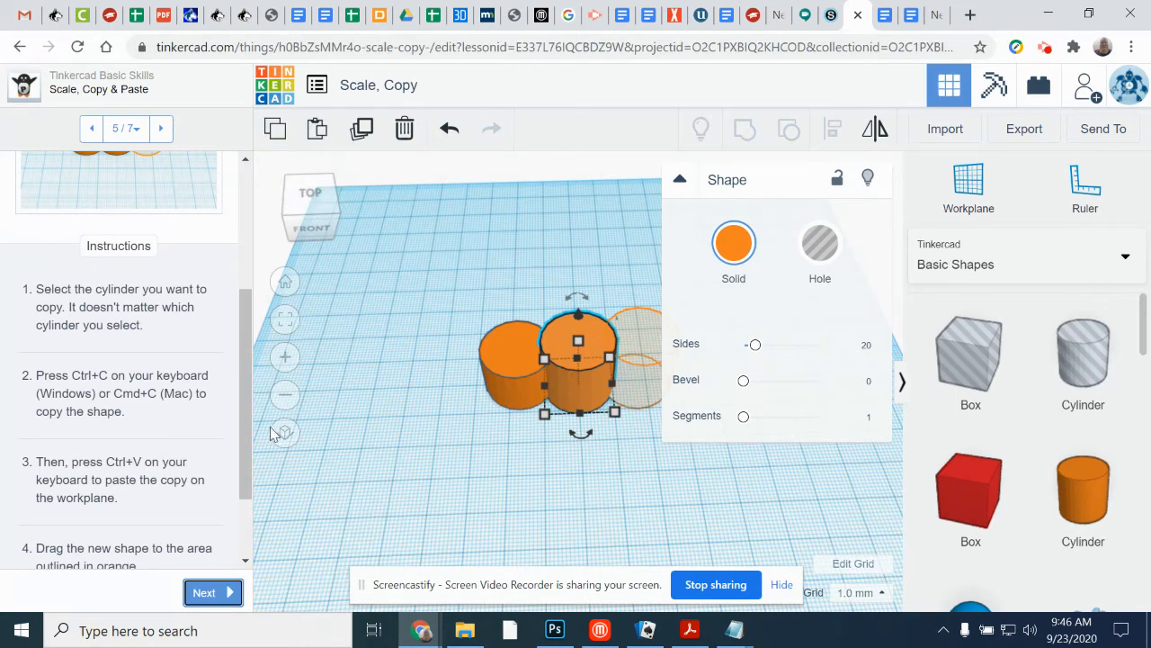
{"action": "left_click_drag", "start_coordinate": [248, 427], "coordinate": [241, 494]}
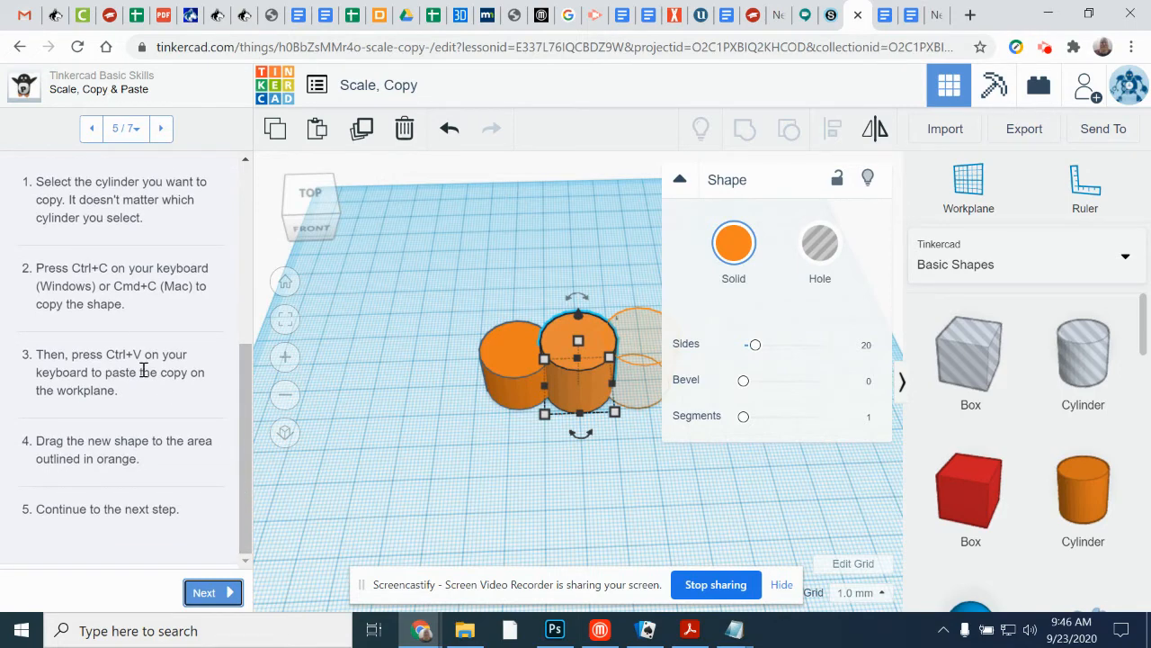
{"action": "left_click", "coordinate": [317, 132]}
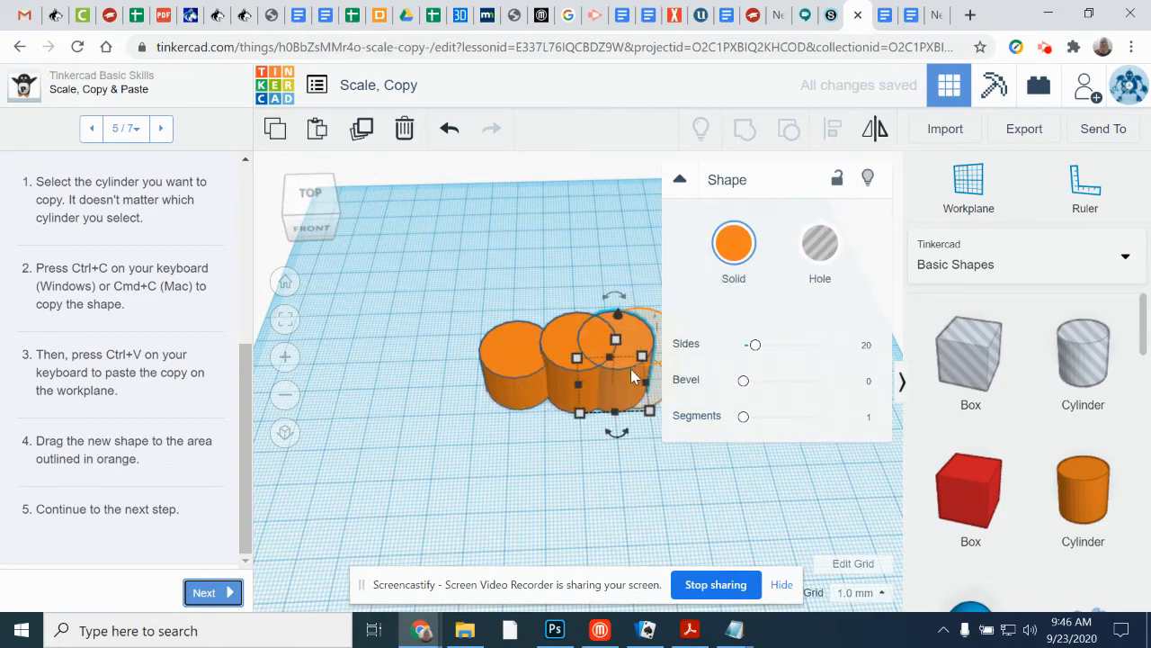
{"action": "left_click_drag", "start_coordinate": [622, 377], "coordinate": [648, 375]}
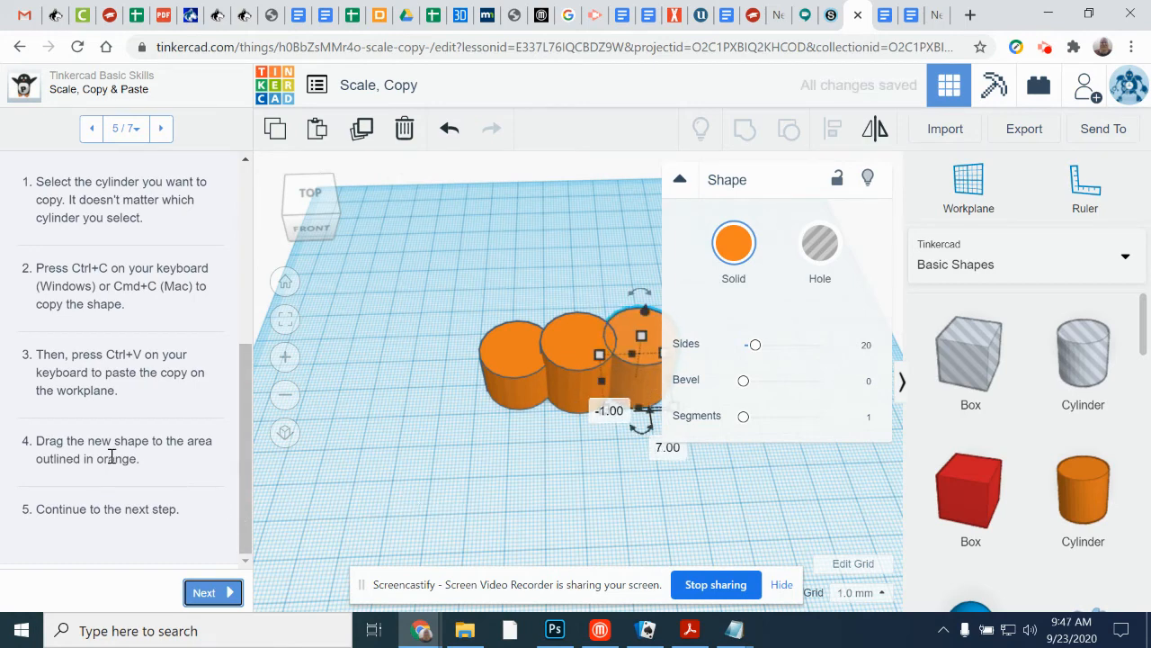
{"action": "left_click", "coordinate": [223, 592]}
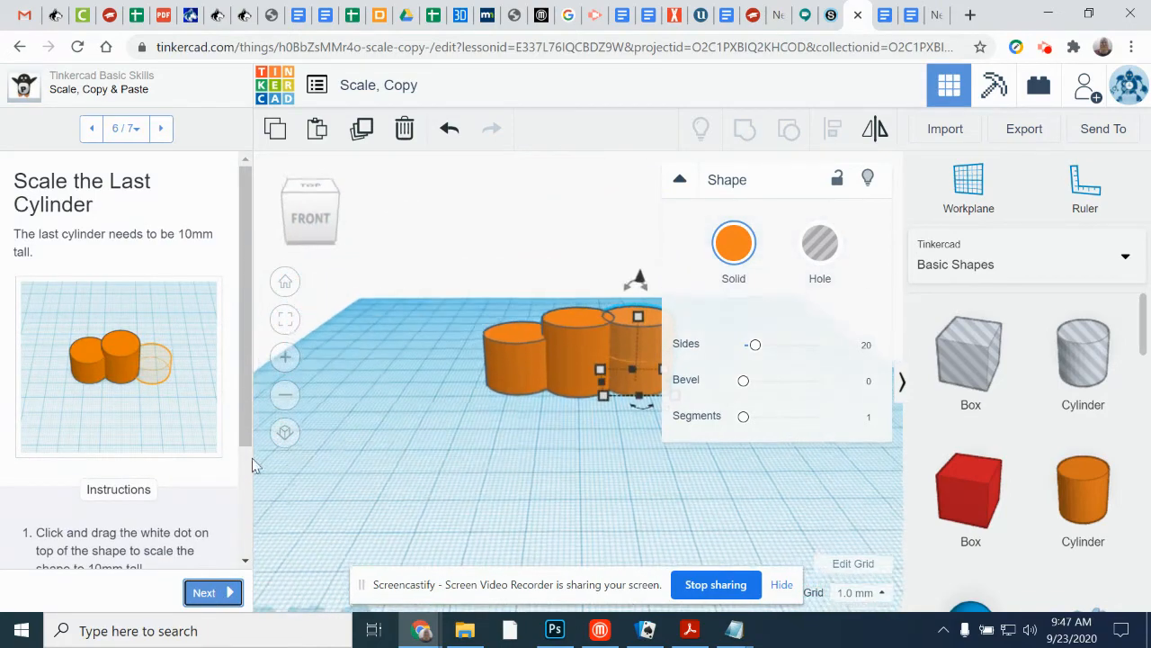
Step: Scale the pasted cylinder to a height of 10 mm, collapsing the shape properties that cover it
{"action": "scroll", "coordinate": [182, 420], "scroll_direction": "down", "scroll_amount": 3}
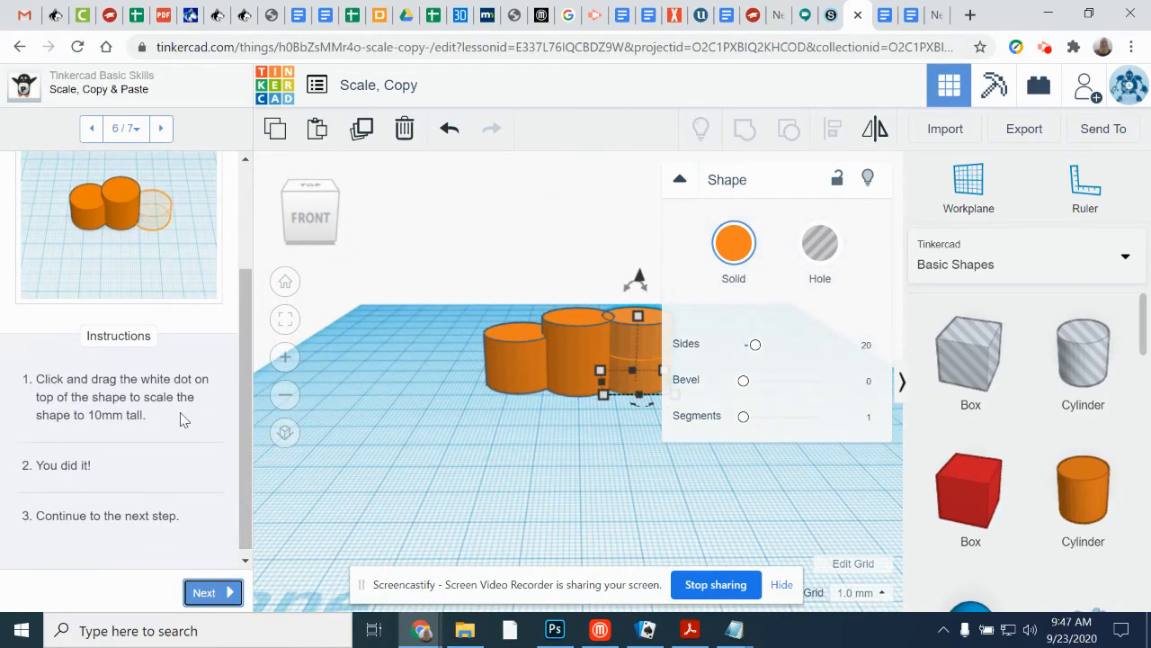
{"action": "left_click_drag", "start_coordinate": [641, 343], "coordinate": [641, 355]}
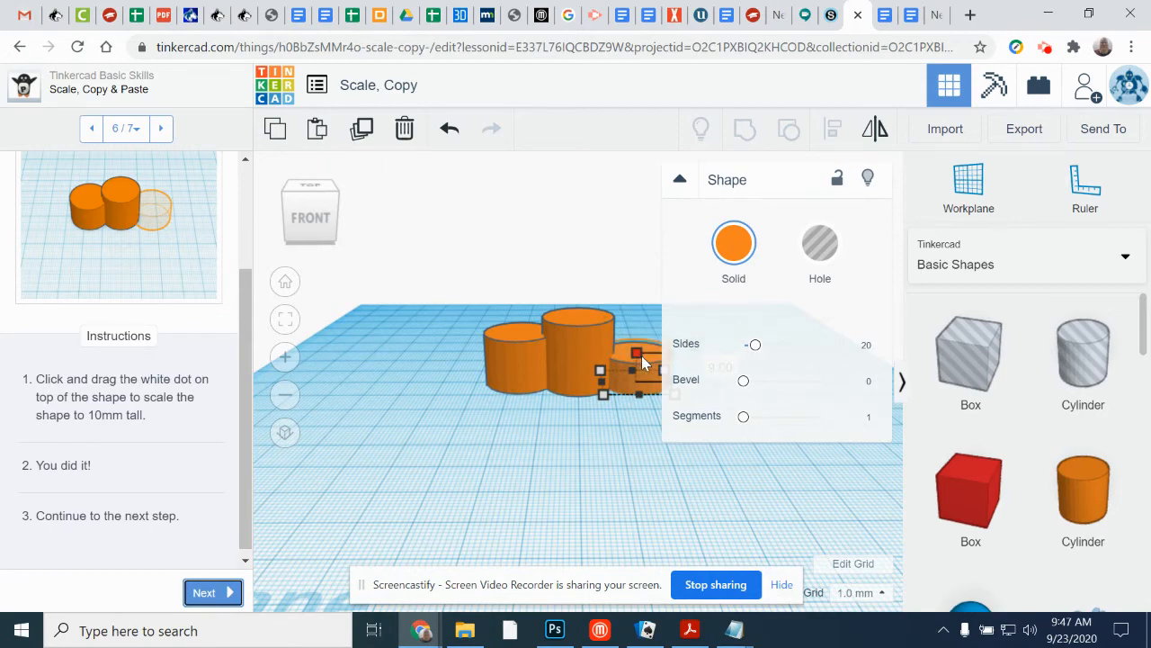
{"action": "right_click_drag", "start_coordinate": [639, 468], "coordinate": [582, 508]}
{"action": "left_click", "coordinate": [681, 181]}
{"action": "right_click_drag", "start_coordinate": [773, 471], "coordinate": [668, 380]}
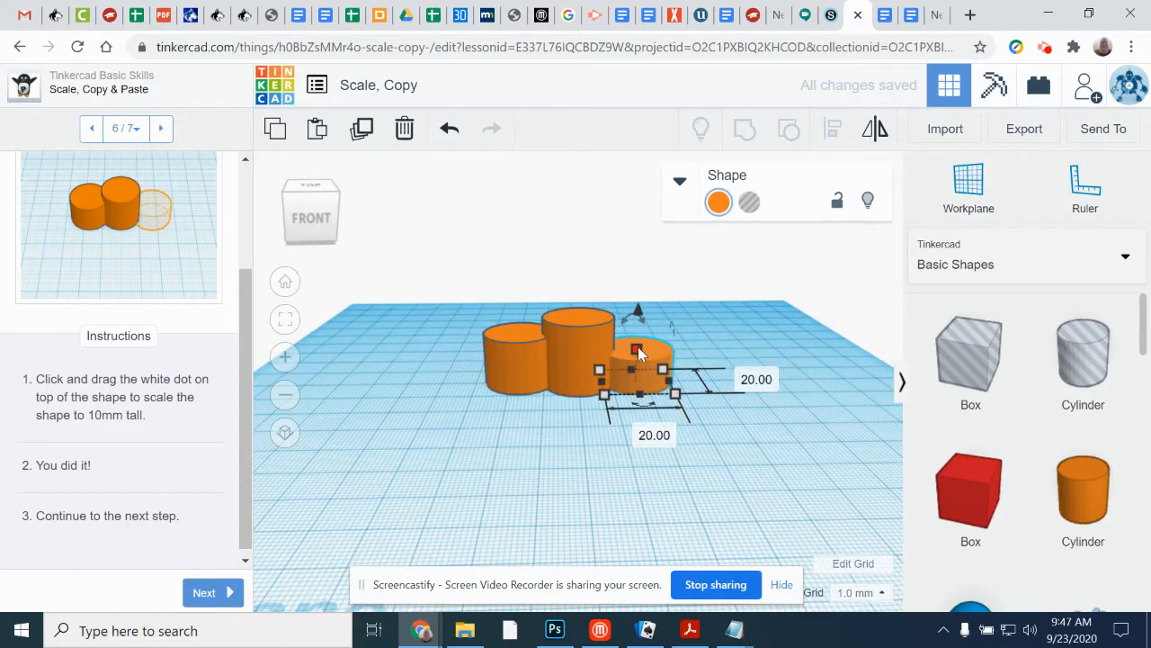
{"action": "left_click", "coordinate": [638, 347]}
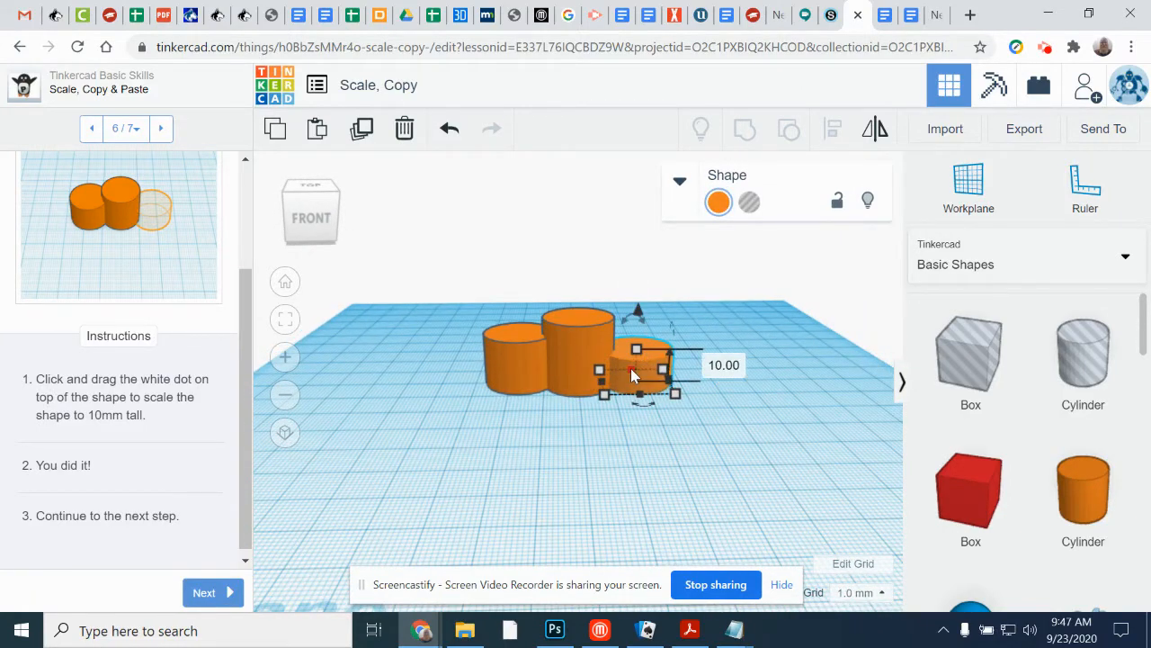
Step: Finish the Scale, Copy & Paste lesson and continue to the Key Ring, Letters! lesson
{"action": "left_click", "coordinate": [204, 589]}
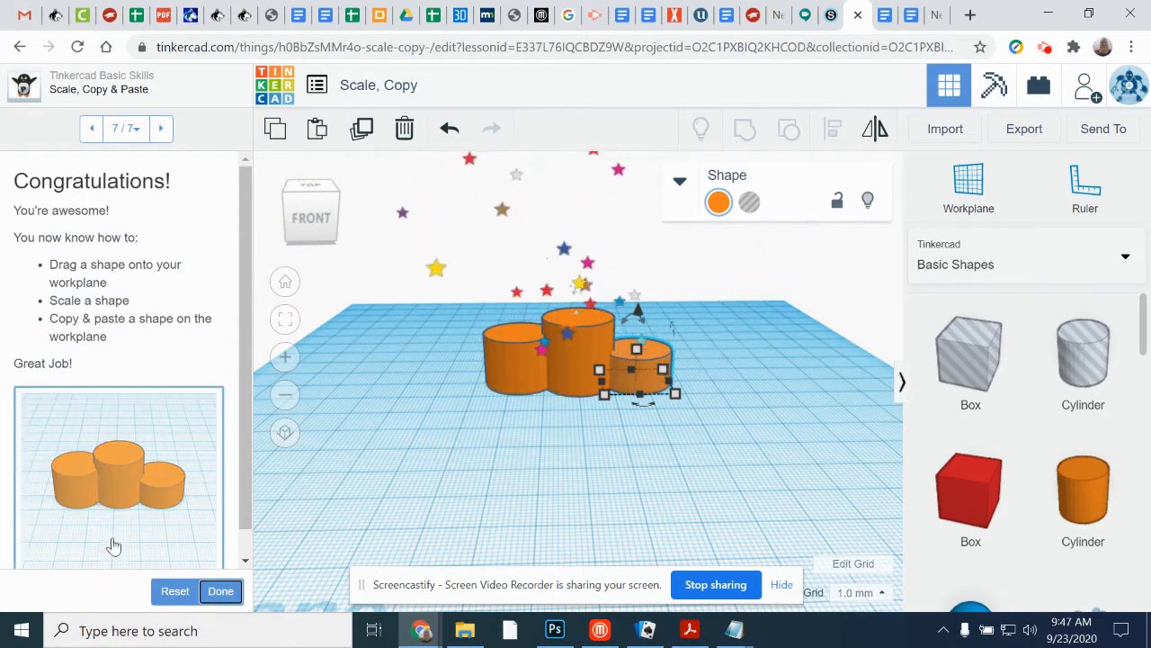
{"action": "left_click", "coordinate": [221, 591]}
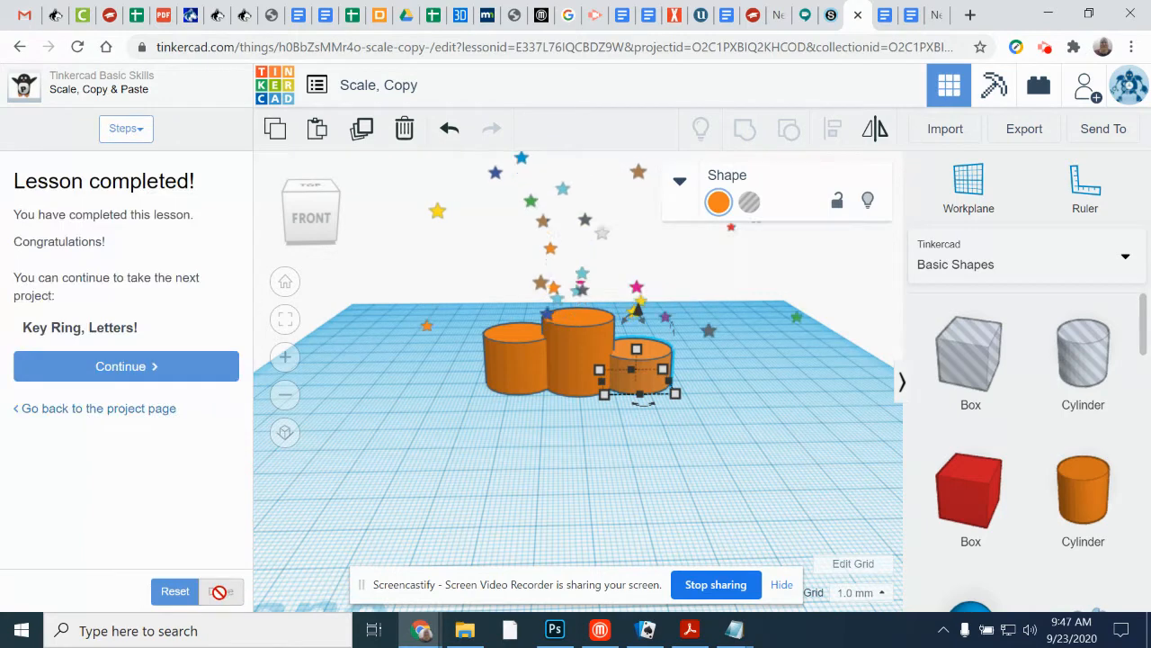
{"action": "left_click", "coordinate": [146, 366]}
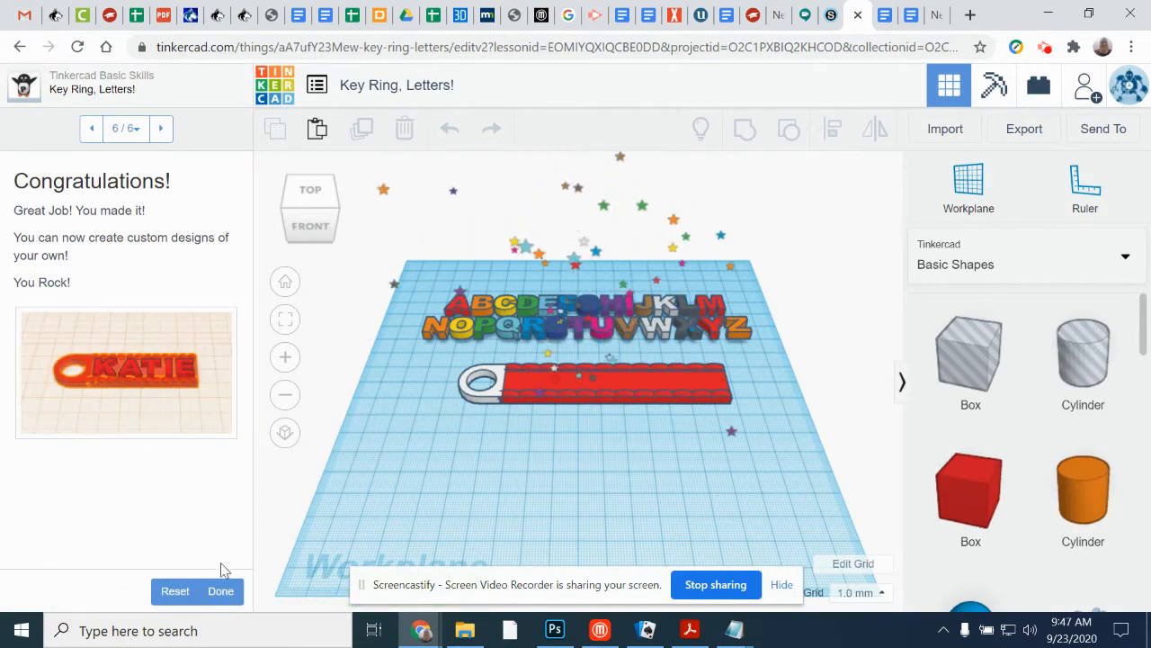
Step: Reset the progress of the Key Ring, Letters! lesson and advance to its Place Your Letters step
{"action": "left_click", "coordinate": [177, 591]}
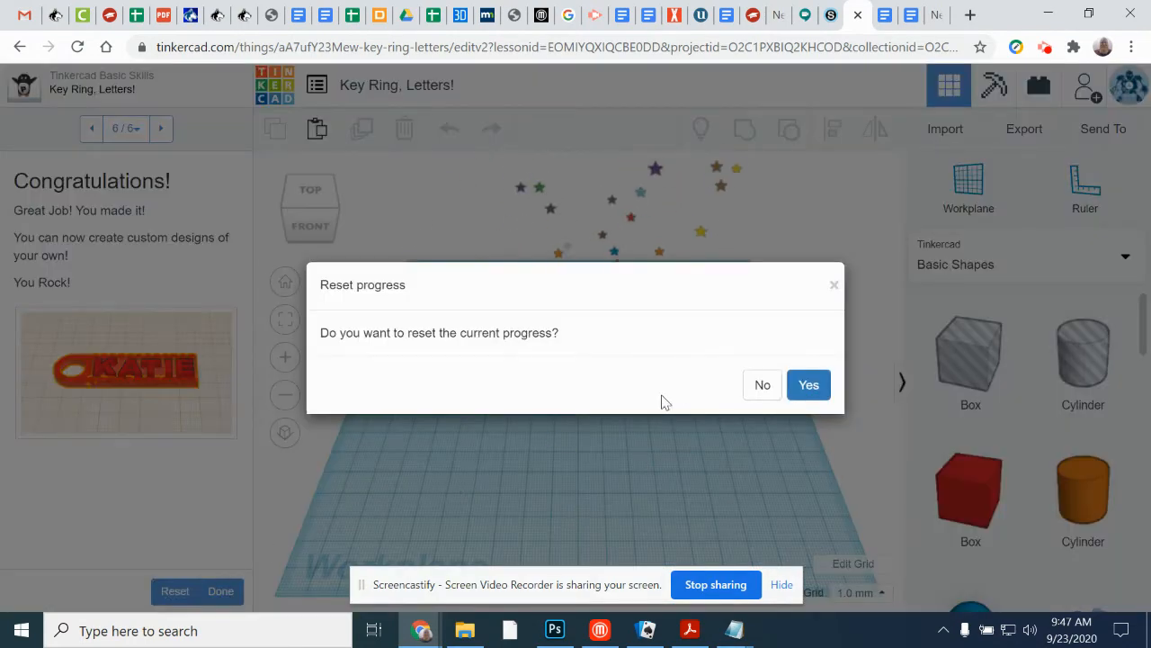
{"action": "left_click", "coordinate": [809, 386]}
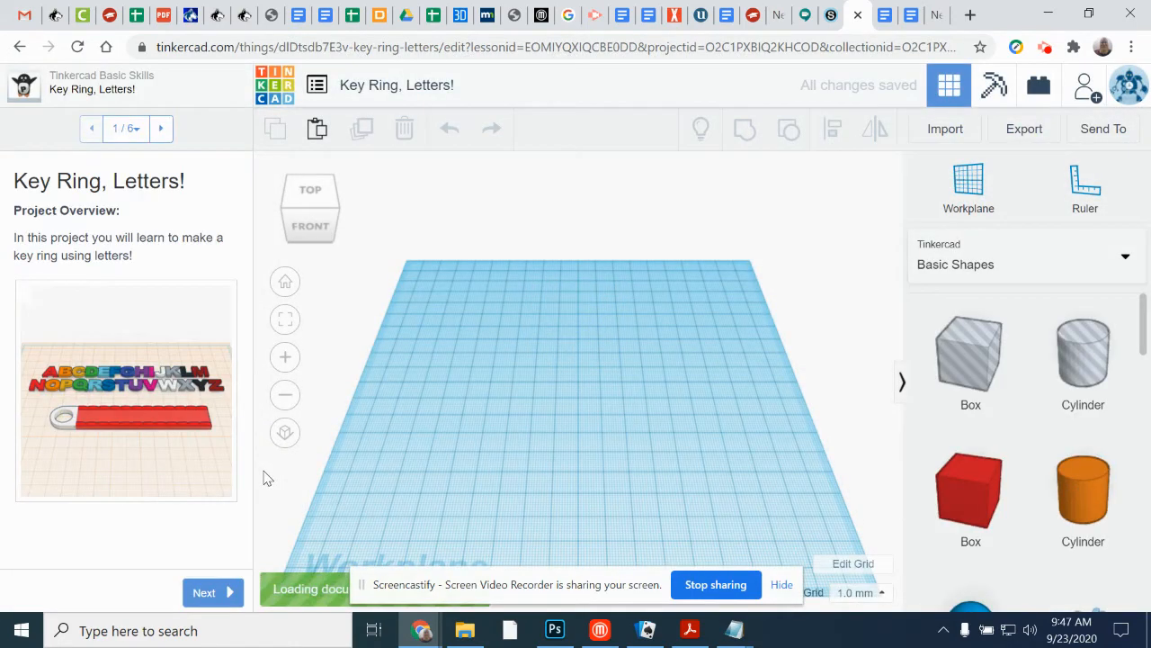
{"action": "left_click", "coordinate": [213, 592]}
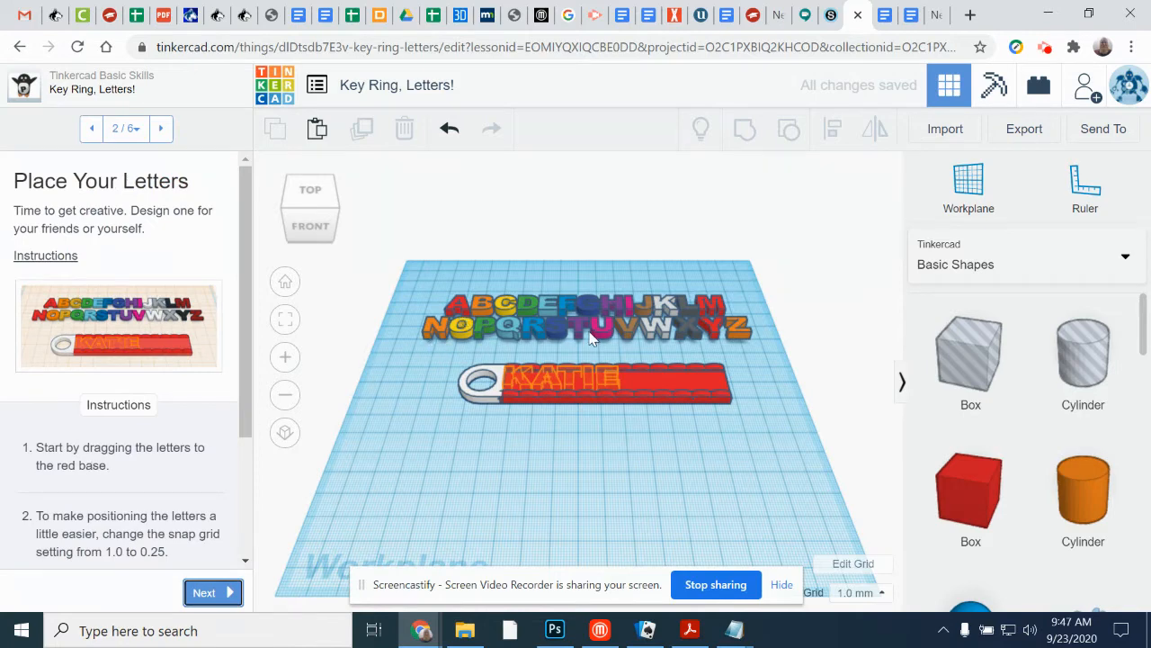
Step: Move the letter K from the alphabet onto its orange outline beside the ring on the red base
{"action": "mouse_move", "coordinate": [503, 307]}
{"action": "left_mouse_down"}
{"action": "mouse_move", "coordinate": [509, 335]}
{"action": "mouse_move", "coordinate": [504, 305]}
{"action": "left_mouse_up"}
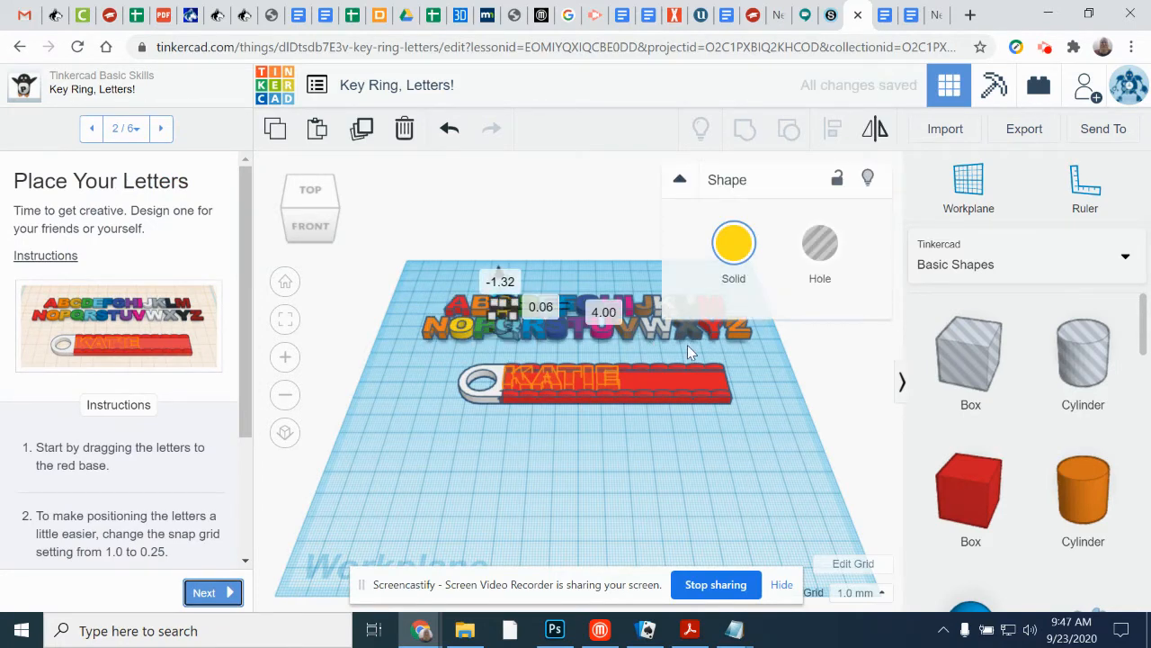
{"action": "left_click", "coordinate": [659, 240]}
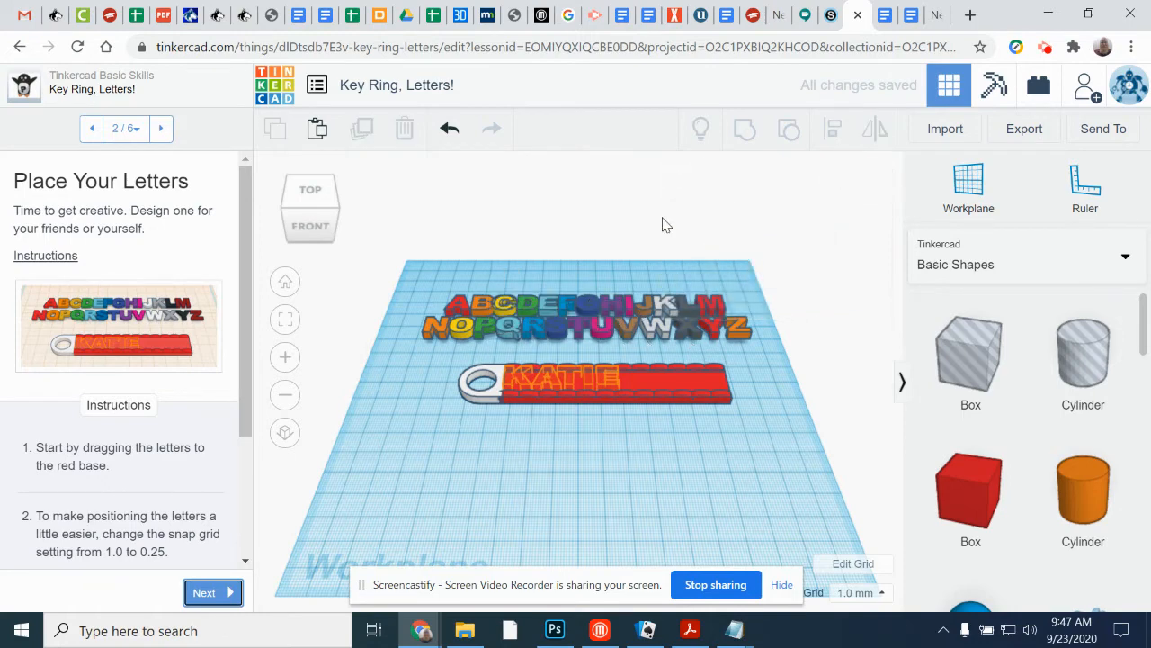
{"action": "left_click_drag", "start_coordinate": [657, 335], "coordinate": [519, 378]}
{"action": "scroll", "coordinate": [556, 417], "scroll_direction": "up", "scroll_amount": 2}
{"action": "scroll", "coordinate": [556, 427], "scroll_direction": "up", "scroll_amount": 3}
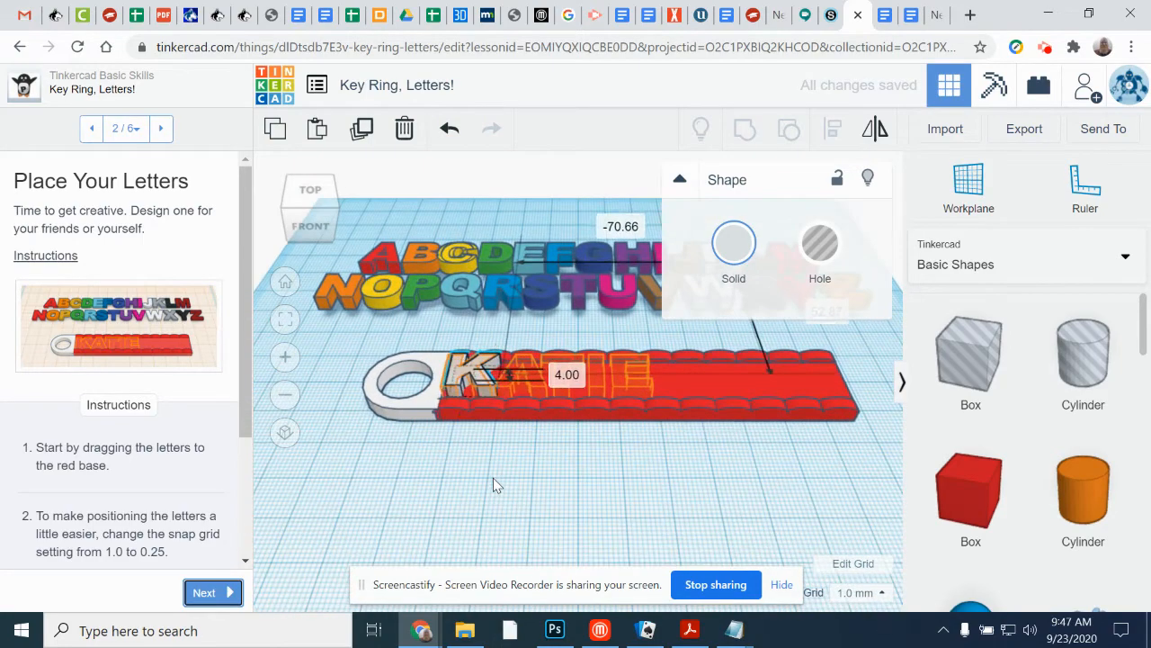
Step: Copy the red letter A in the alphabet and paste a duplicate next to it
{"action": "left_click_drag", "start_coordinate": [432, 449], "coordinate": [461, 510]}
{"action": "scroll", "coordinate": [465, 513], "scroll_direction": "up", "scroll_amount": 4}
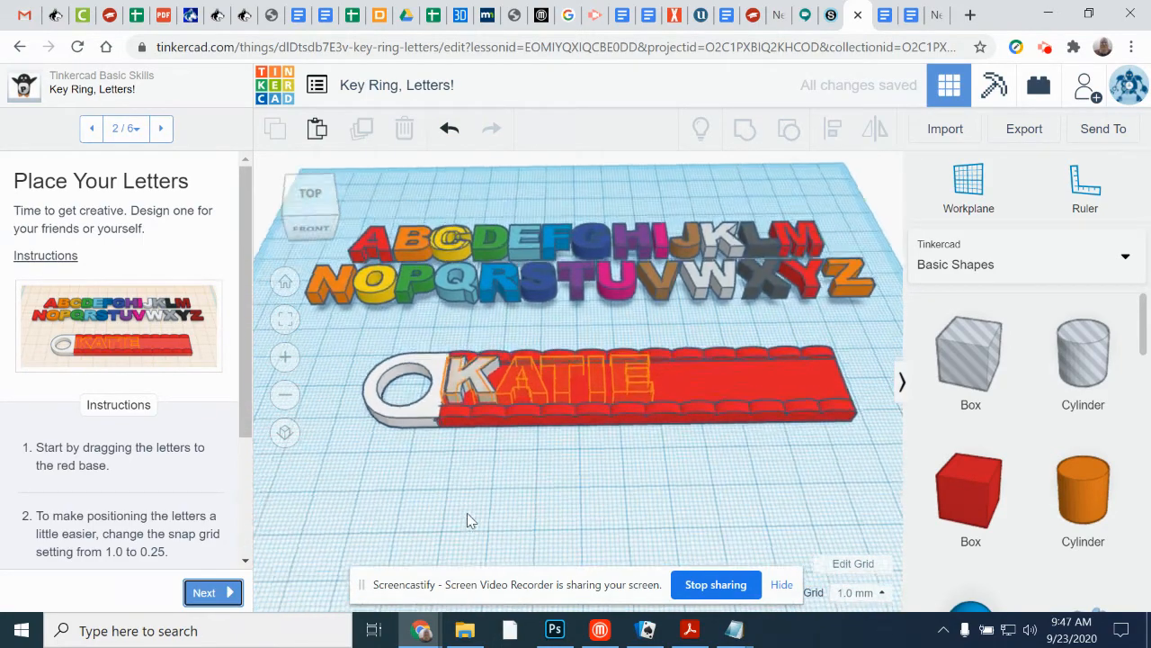
{"action": "right_click_drag", "start_coordinate": [454, 482], "coordinate": [442, 438]}
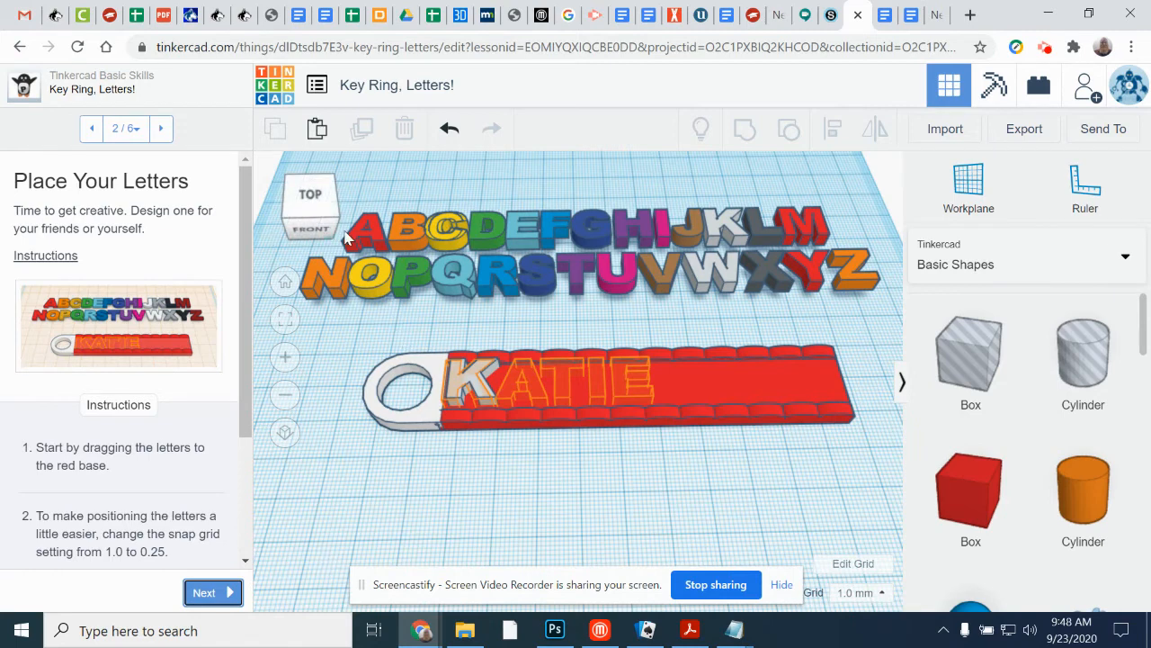
{"action": "left_click", "coordinate": [376, 241]}
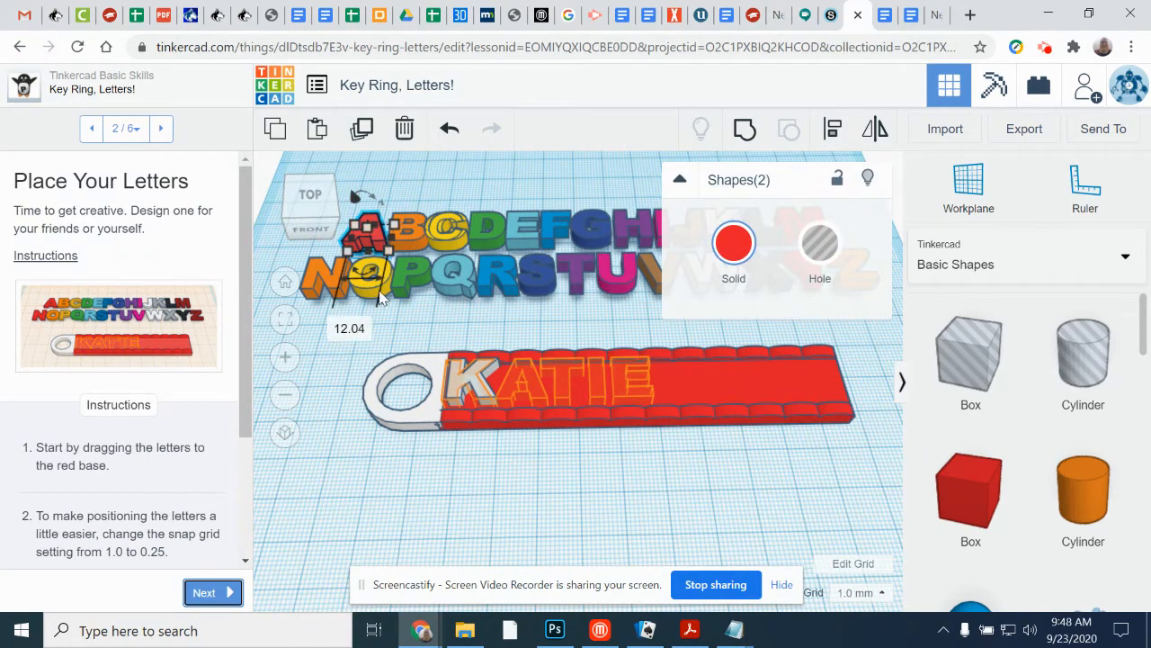
{"action": "left_click", "coordinate": [284, 140]}
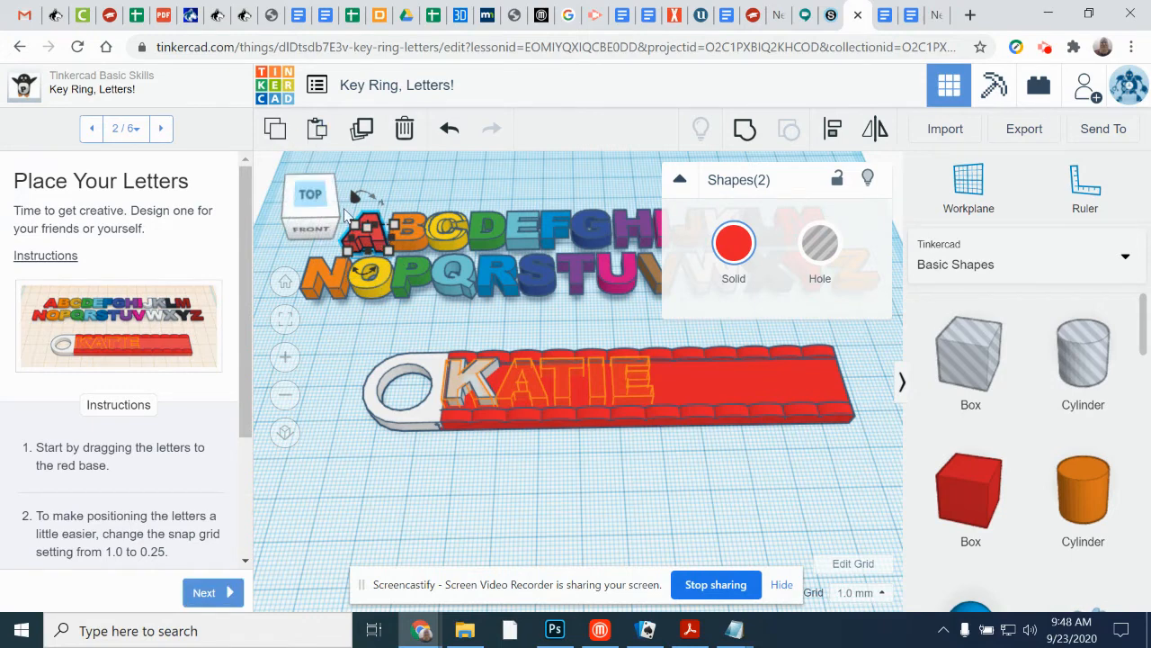
{"action": "left_click", "coordinate": [319, 137]}
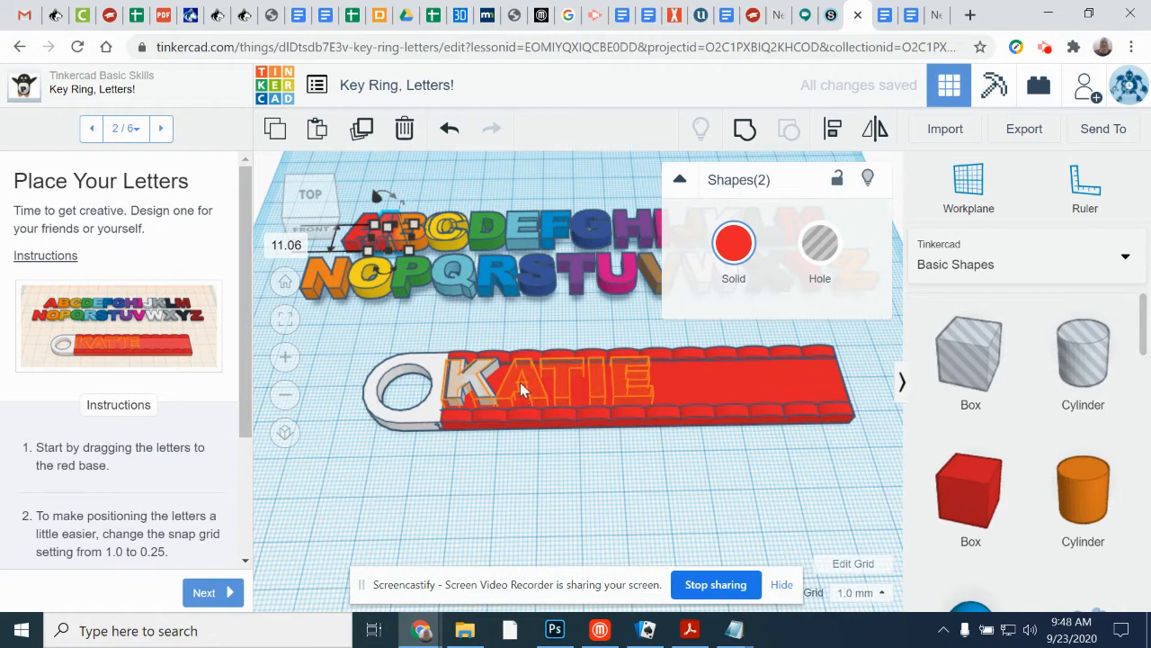
{"action": "left_click", "coordinate": [504, 450]}
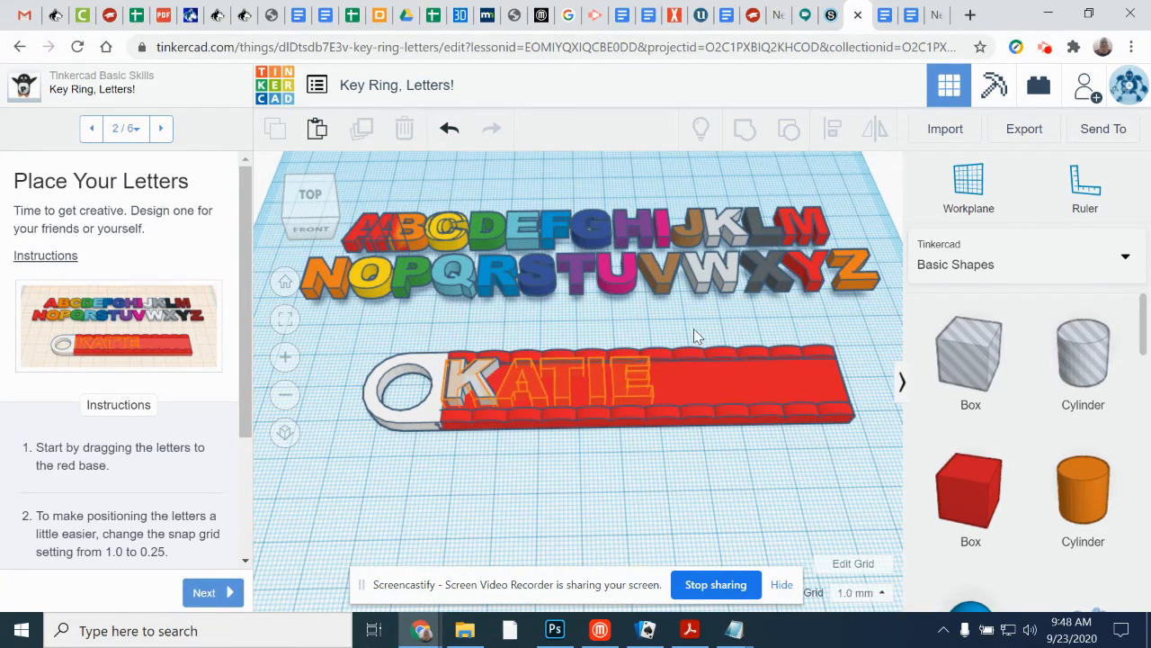
Step: Follow the lesson's positioning instruction by setting the snap grid to 0.25 mm
{"action": "left_click_drag", "start_coordinate": [248, 391], "coordinate": [247, 500]}
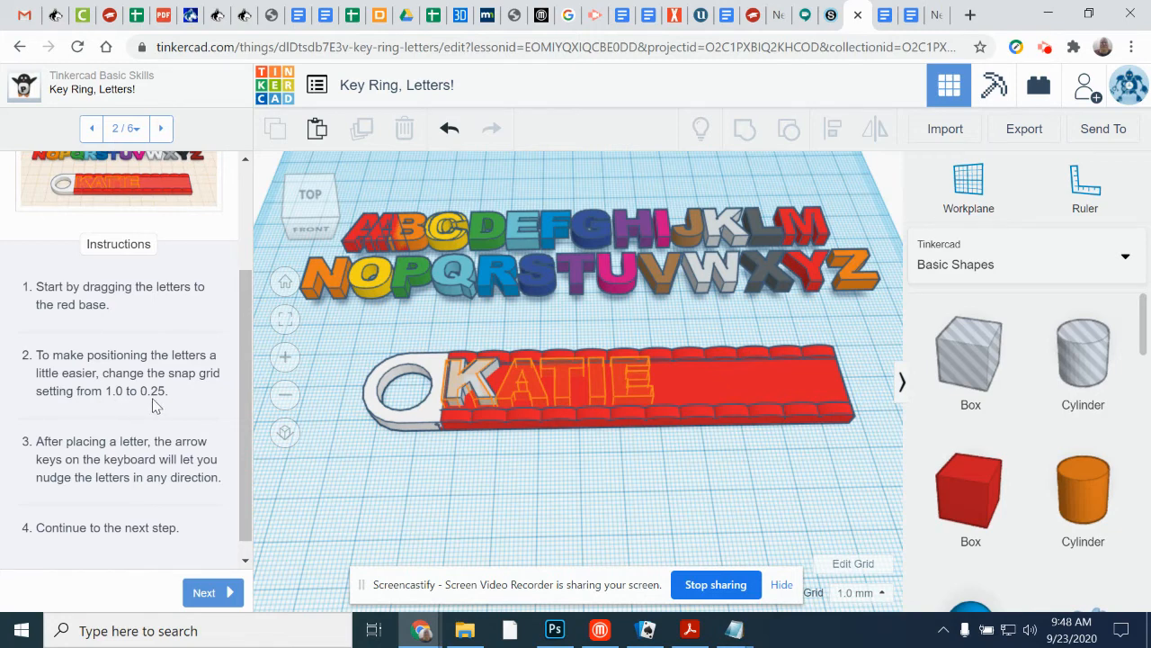
{"action": "left_click", "coordinate": [879, 599]}
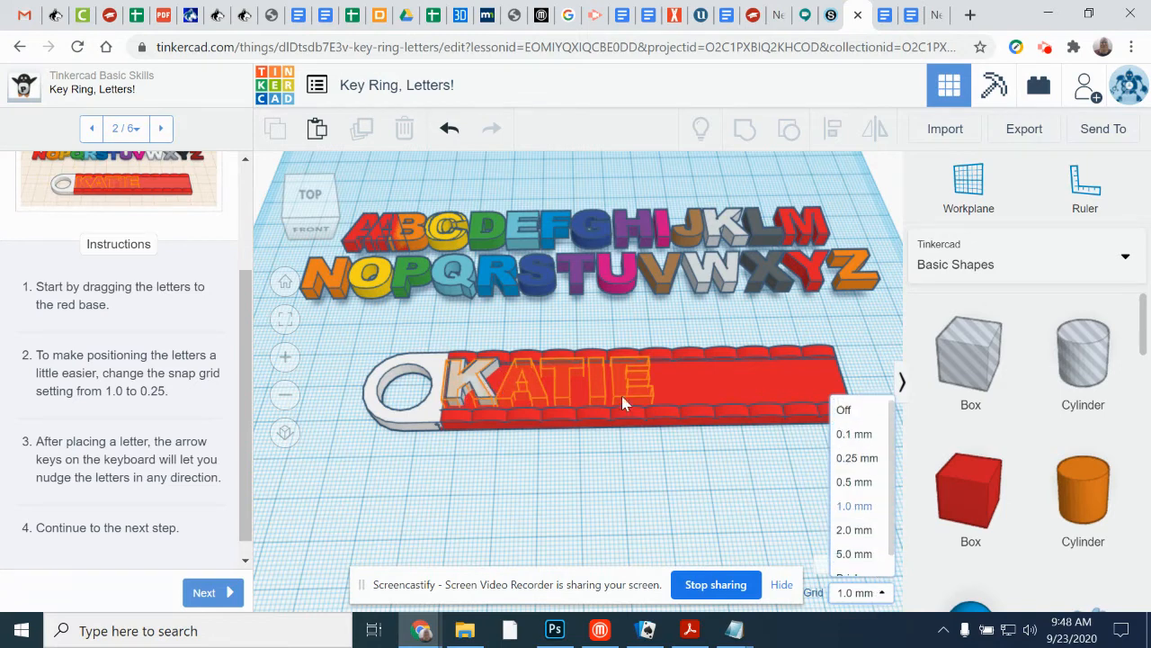
{"action": "left_click", "coordinate": [860, 461]}
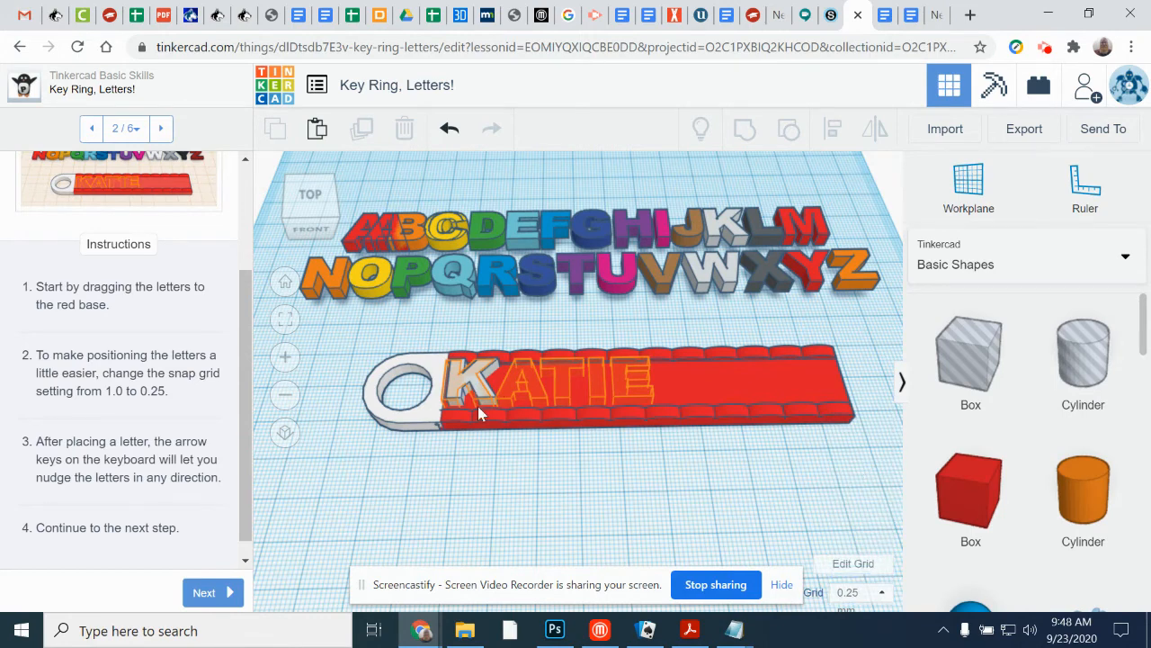
Step: Examine the available snap grid sizes and the unit choices in the grid properties, leaving the grid settings as they are
{"action": "left_click", "coordinate": [885, 595]}
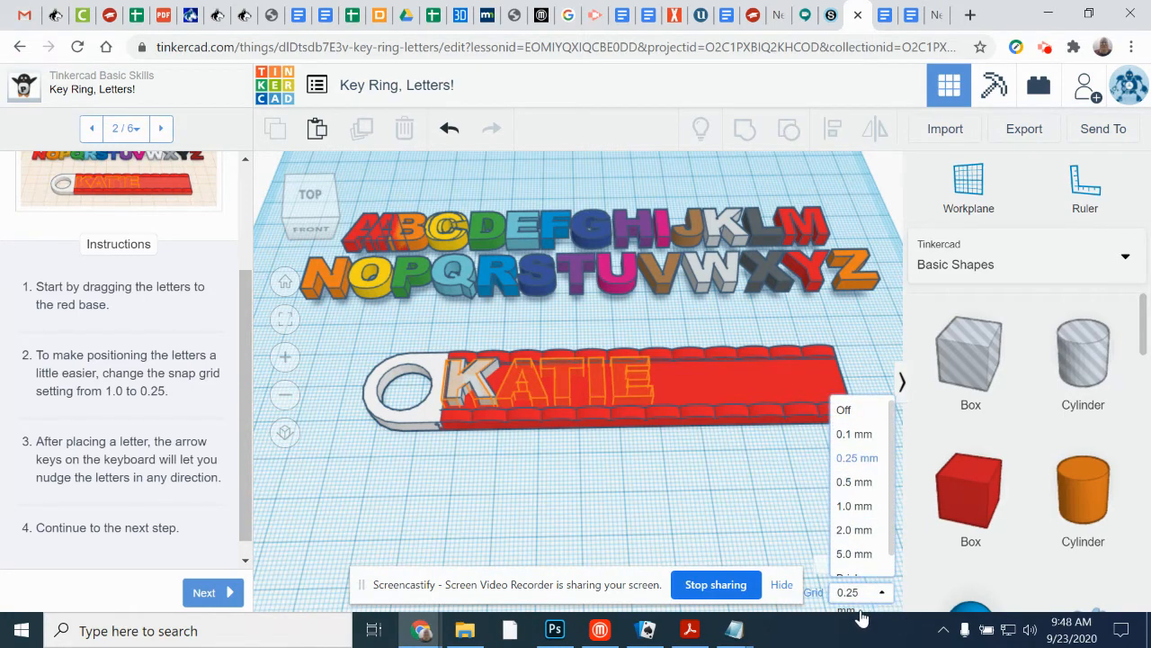
{"action": "left_click", "coordinate": [859, 615]}
{"action": "left_click", "coordinate": [853, 614]}
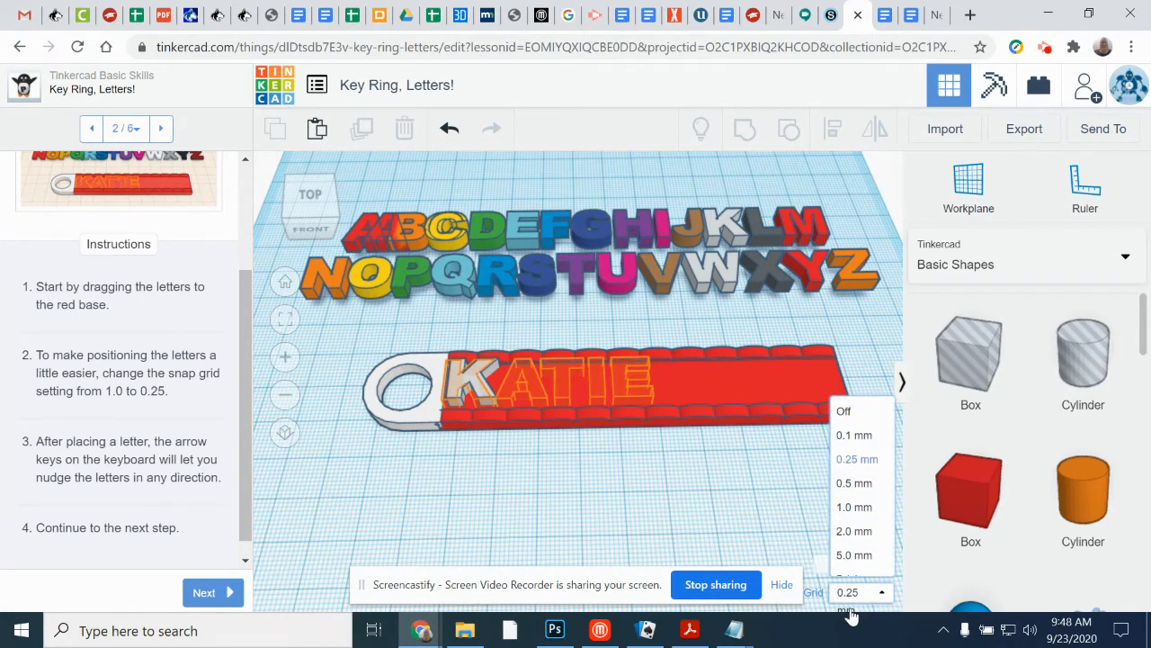
{"action": "left_click", "coordinate": [849, 563]}
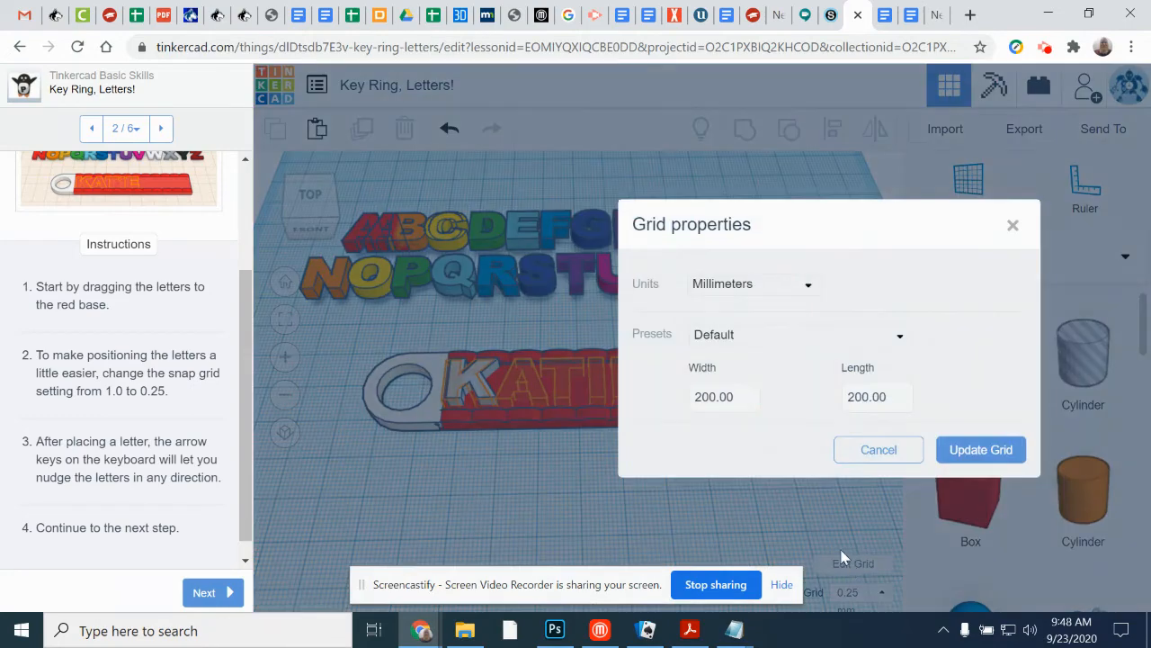
{"action": "left_click", "coordinate": [770, 286]}
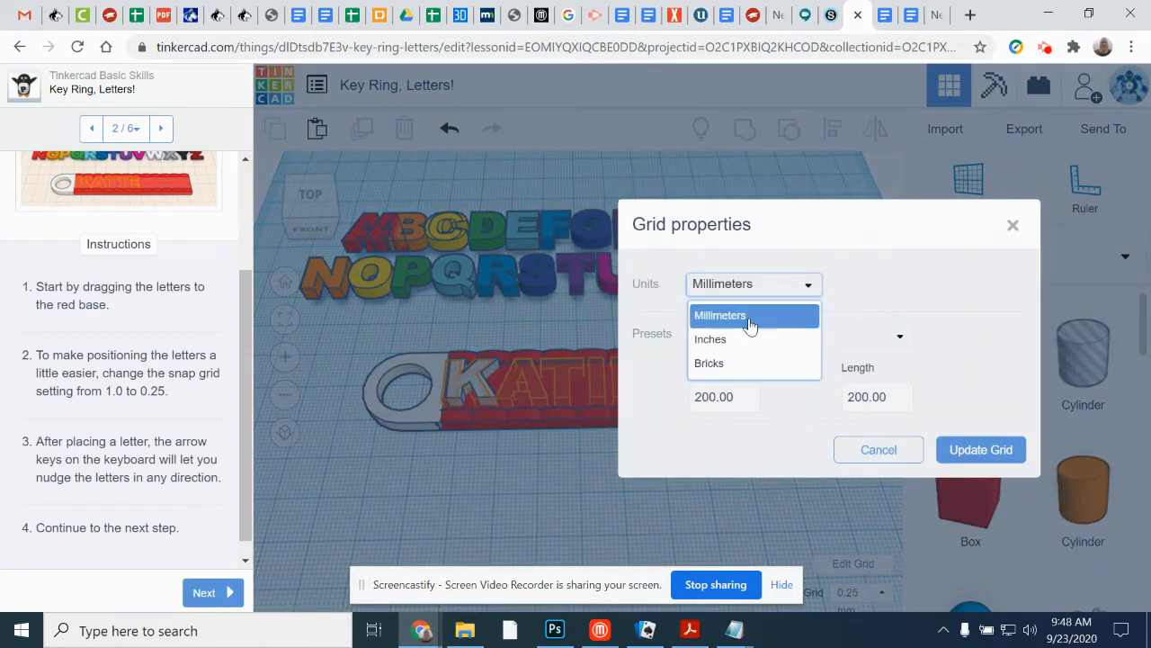
{"action": "left_click", "coordinate": [750, 323]}
{"action": "left_click", "coordinate": [882, 452]}
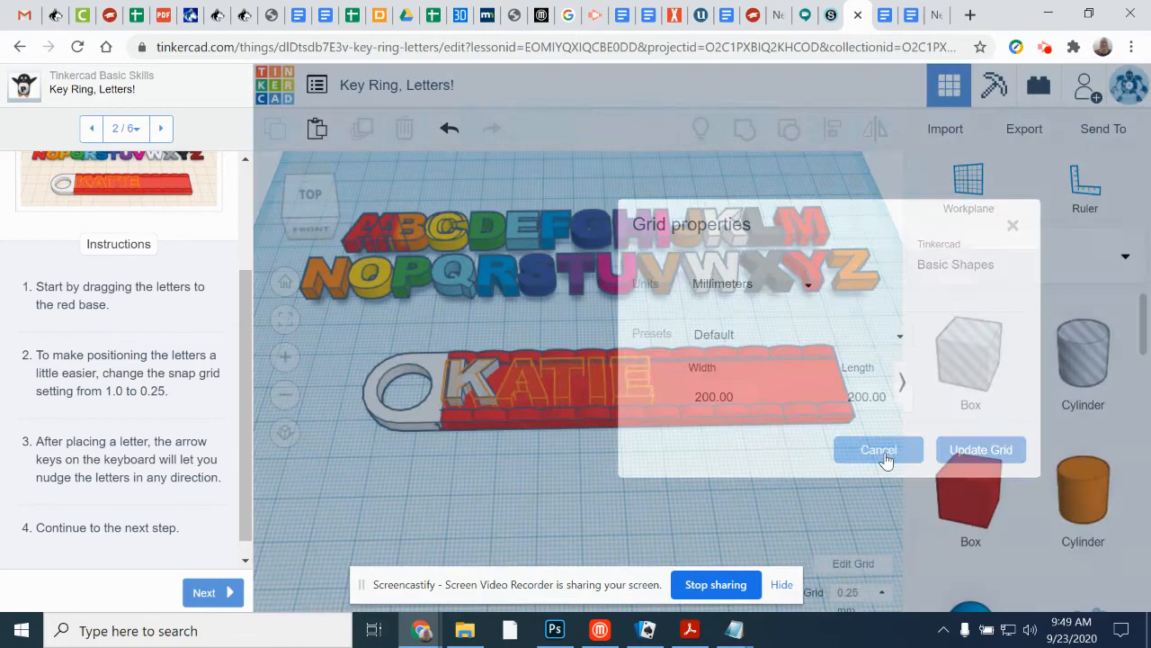
{"action": "left_click", "coordinate": [853, 592]}
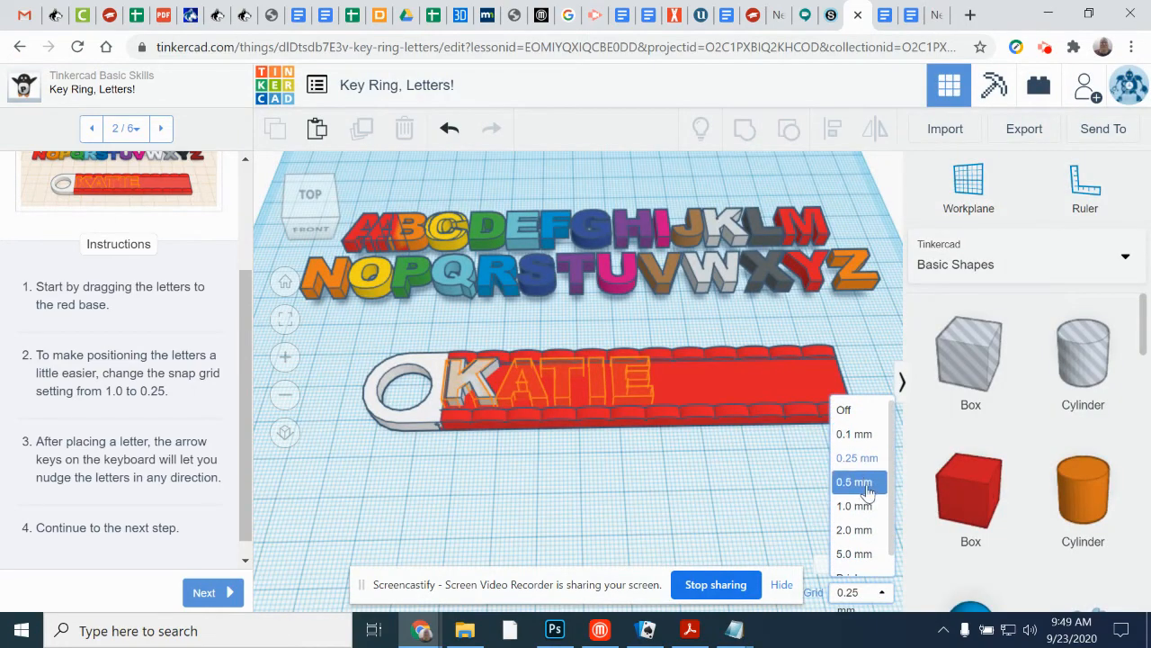
Step: Advance to the Resize the Red Base step and resize the letter K on the base to 15 mm by 10.25 mm
{"action": "left_click", "coordinate": [207, 592]}
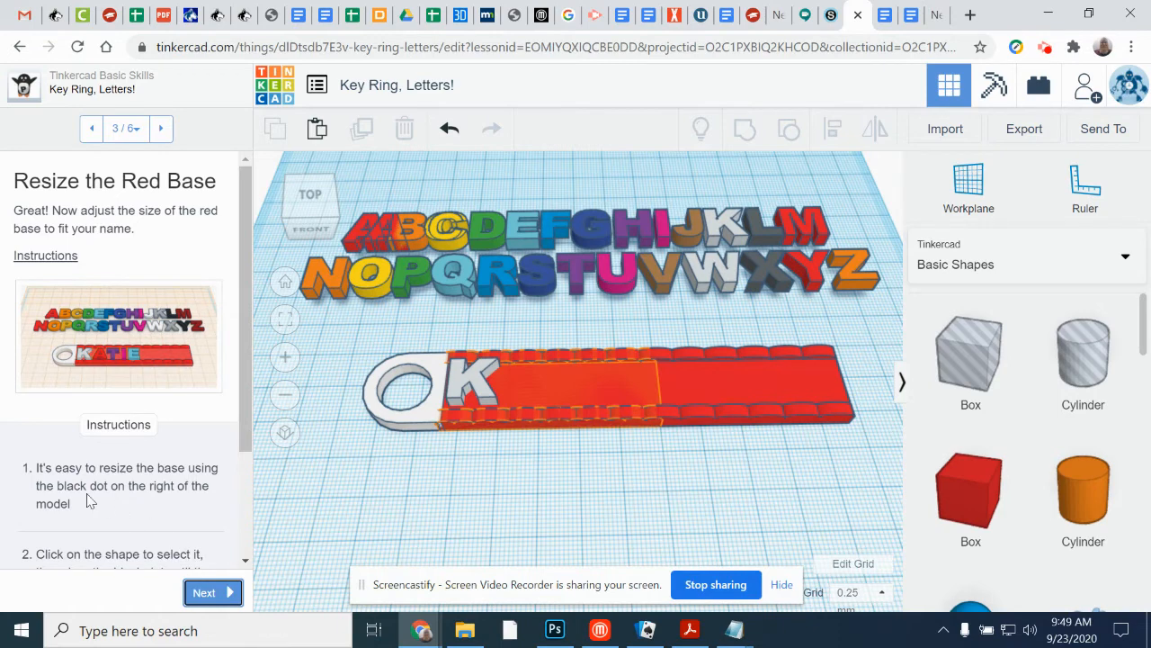
{"action": "scroll", "coordinate": [225, 440], "scroll_direction": "down", "scroll_amount": 3}
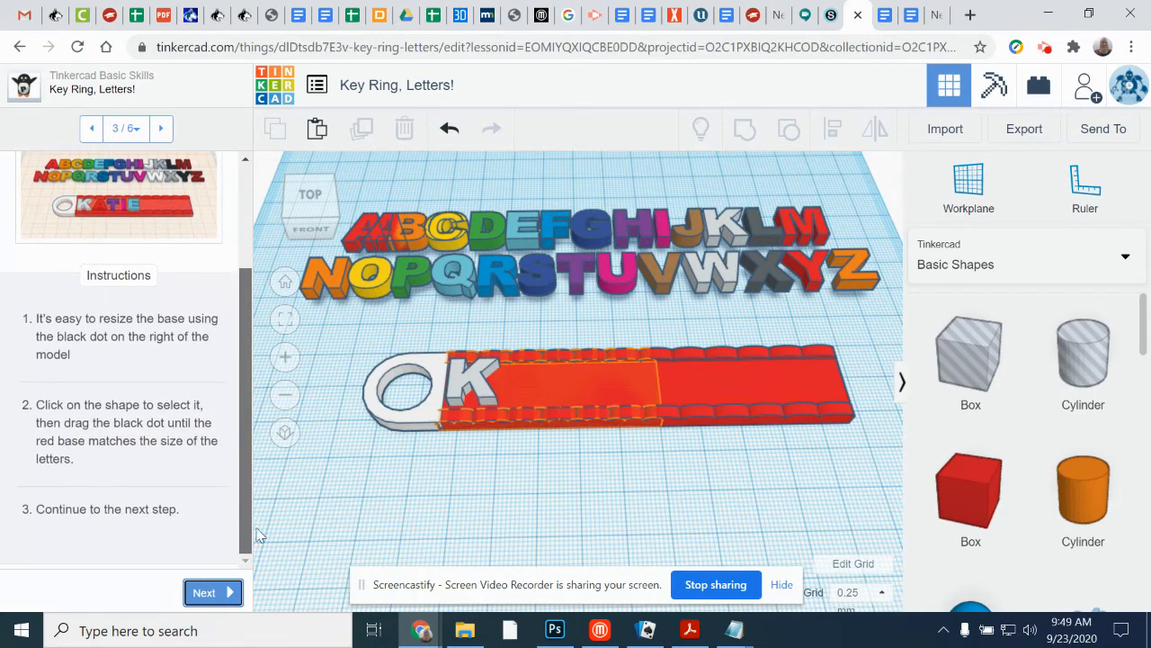
{"action": "left_click", "coordinate": [484, 396]}
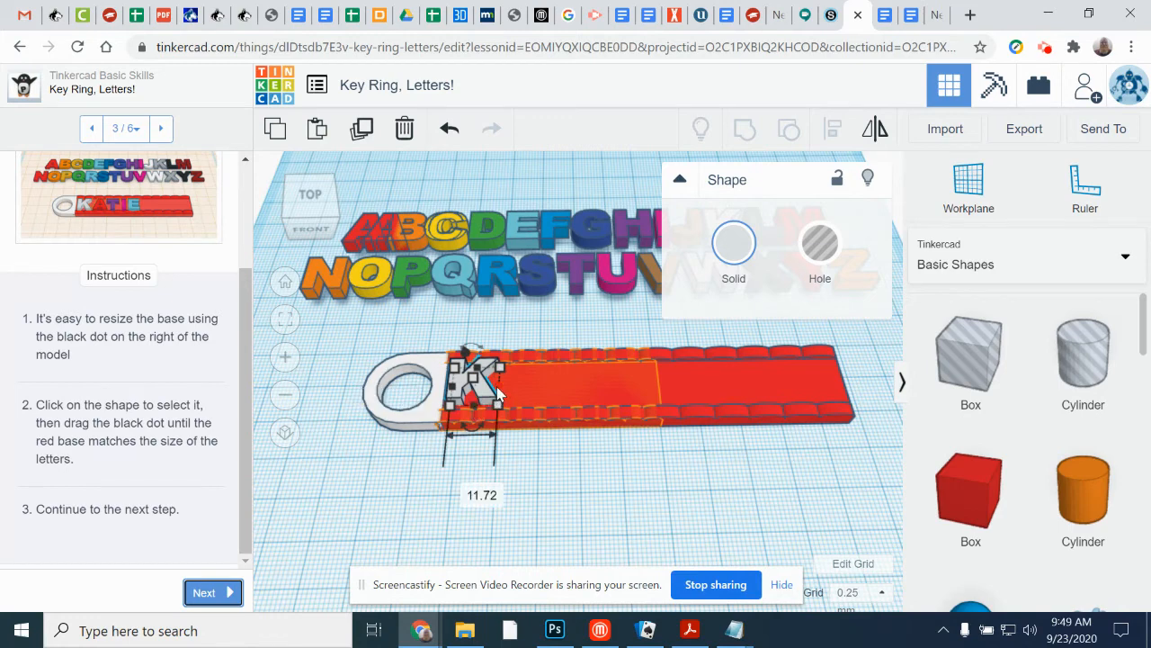
{"action": "left_click_drag", "start_coordinate": [456, 393], "coordinate": [516, 402]}
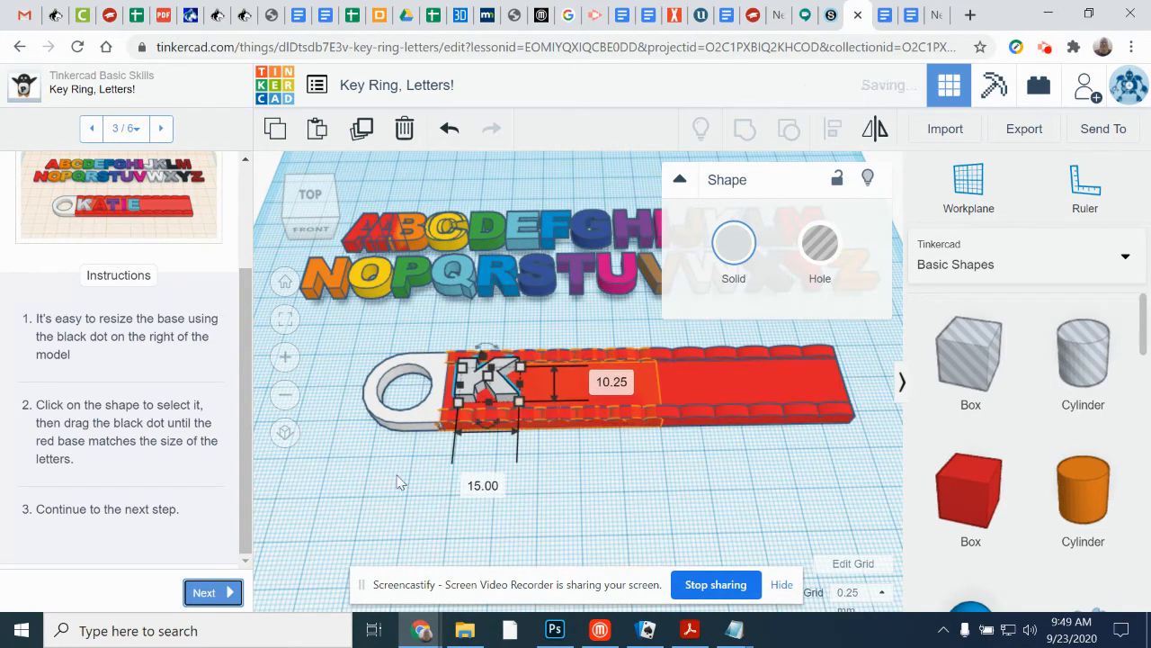
Step: Advance to the Clean Up step and delete all leftover alphabet letters, keeping the key ring and its K
{"action": "left_click", "coordinate": [205, 593]}
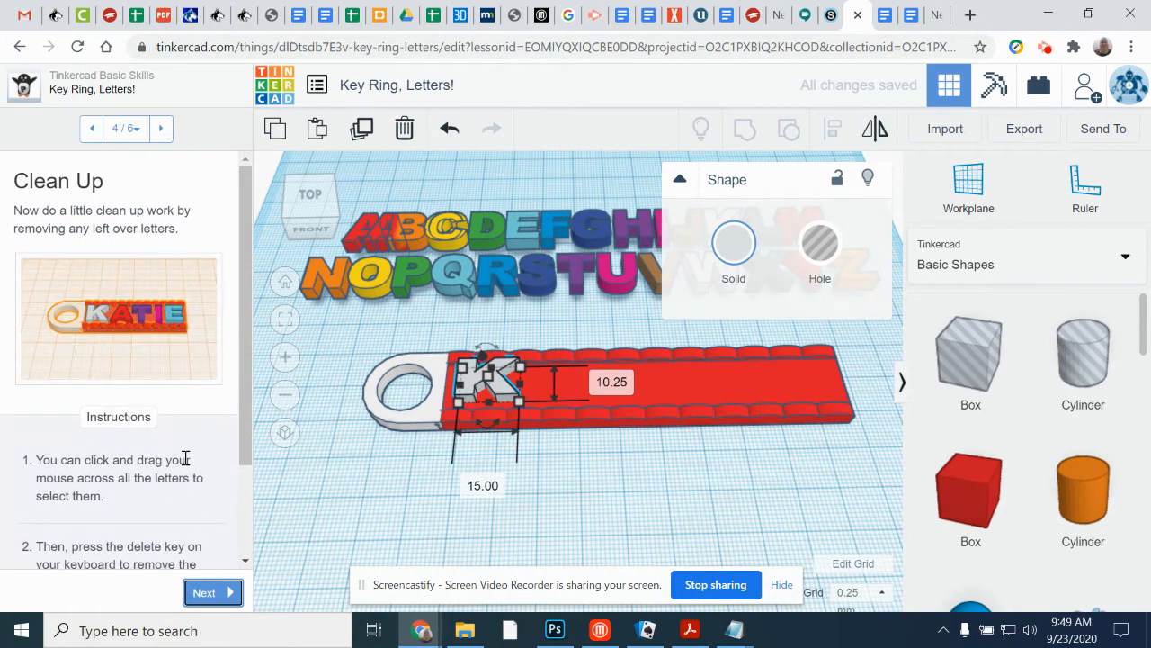
{"action": "scroll", "coordinate": [184, 459], "scroll_direction": "down", "scroll_amount": 3}
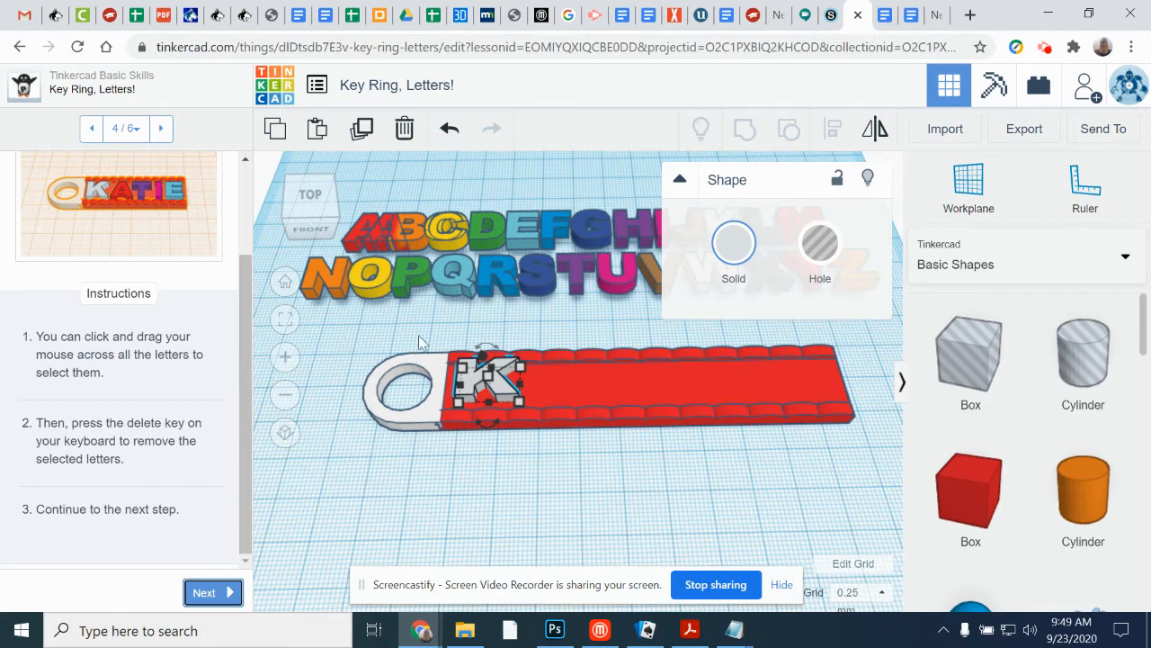
{"action": "left_click_drag", "start_coordinate": [738, 483], "coordinate": [738, 483]}
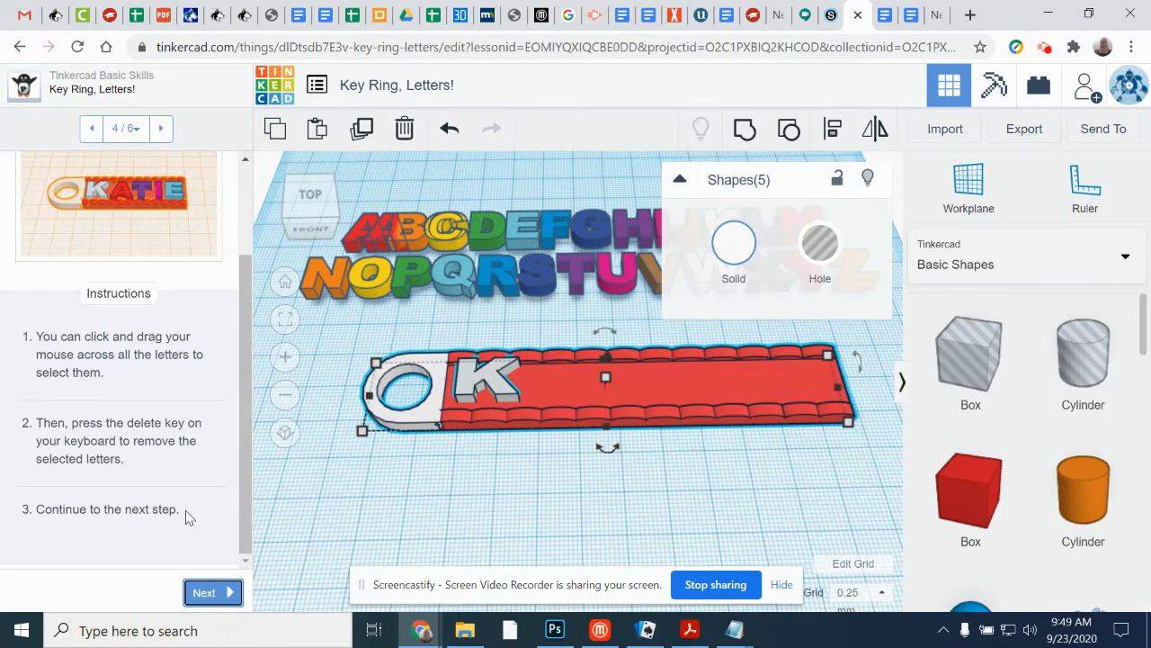
{"action": "left_click", "coordinate": [350, 342]}
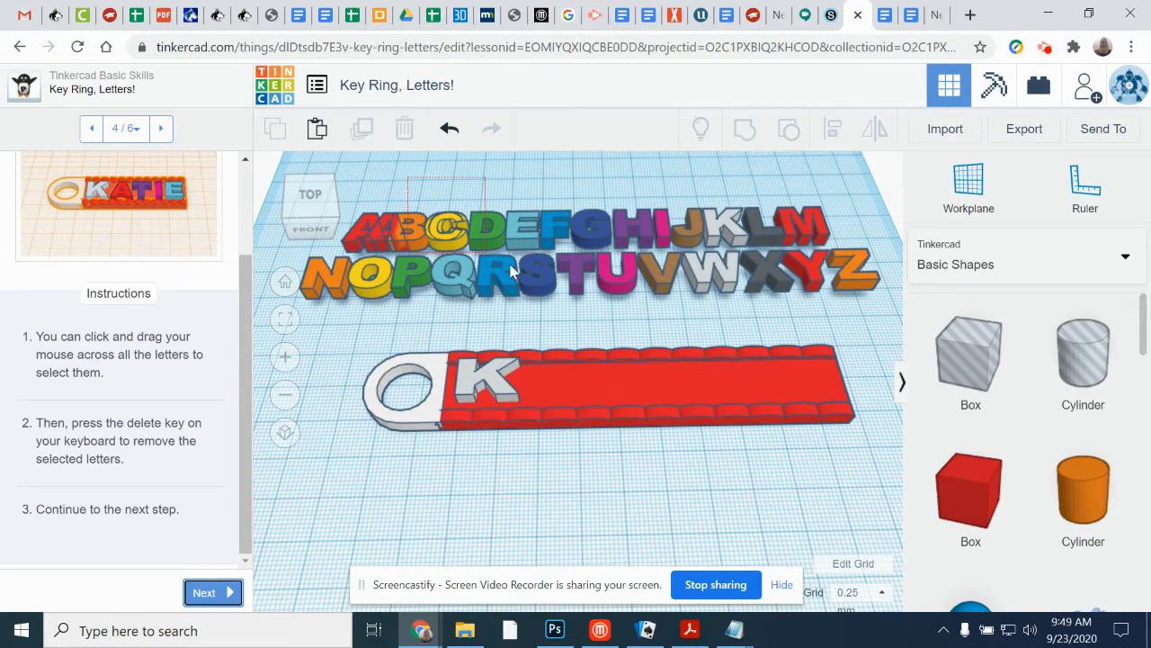
{"action": "left_click_drag", "start_coordinate": [855, 292], "coordinate": [857, 295]}
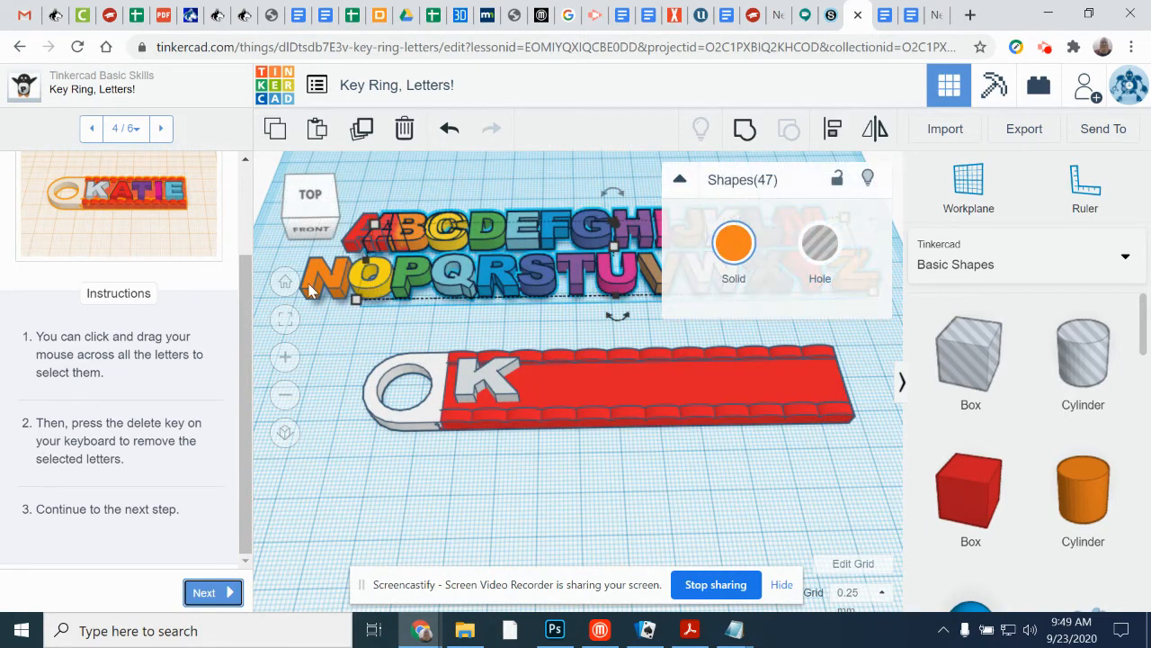
{"action": "key", "text": "Delete"}
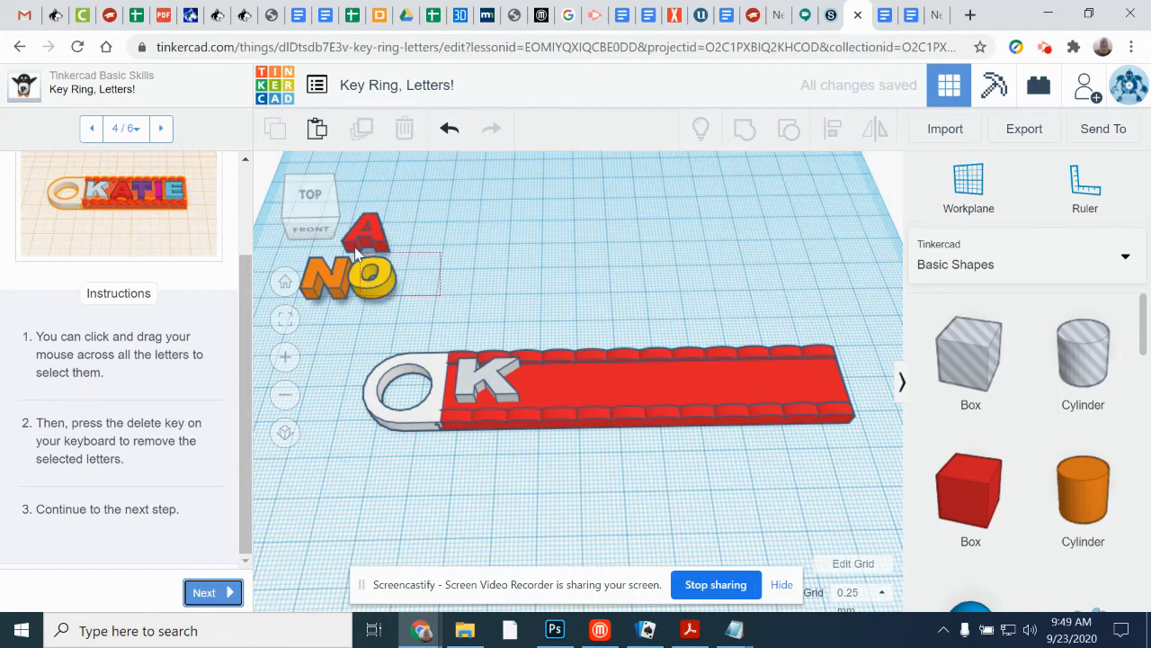
{"action": "left_click_drag", "start_coordinate": [357, 254], "coordinate": [381, 227]}
{"action": "key", "text": "Delete"}
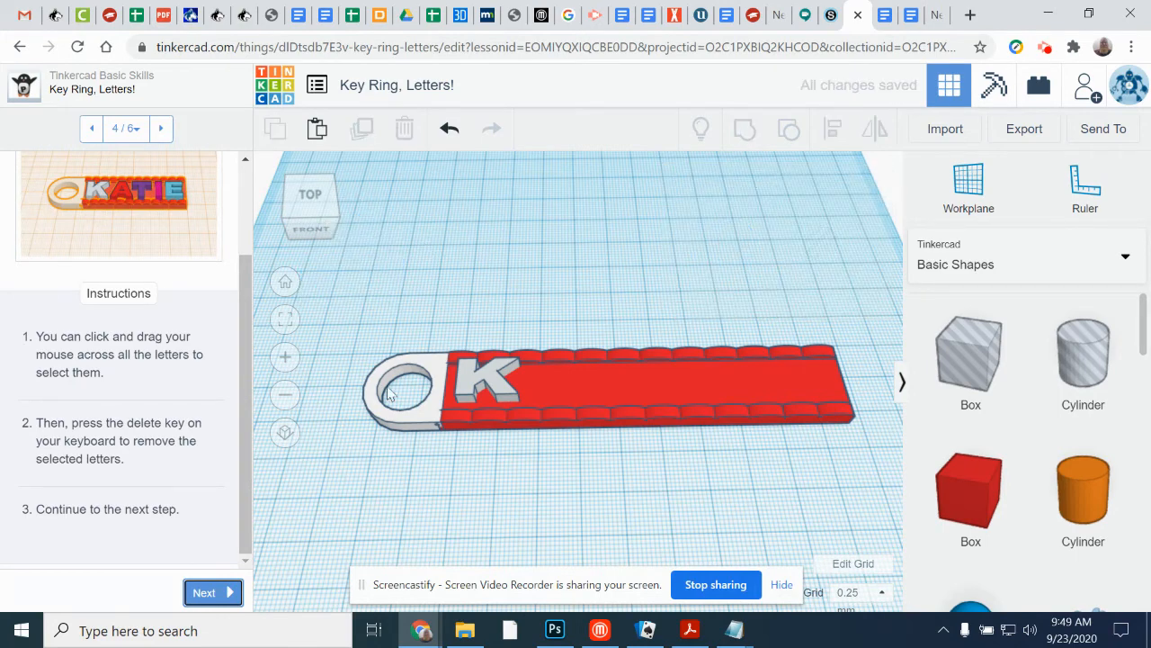
Step: Skip through the Group the Remaining Shapes step without grouping and finish the Key Ring, Letters! lesson
{"action": "left_click", "coordinate": [185, 593]}
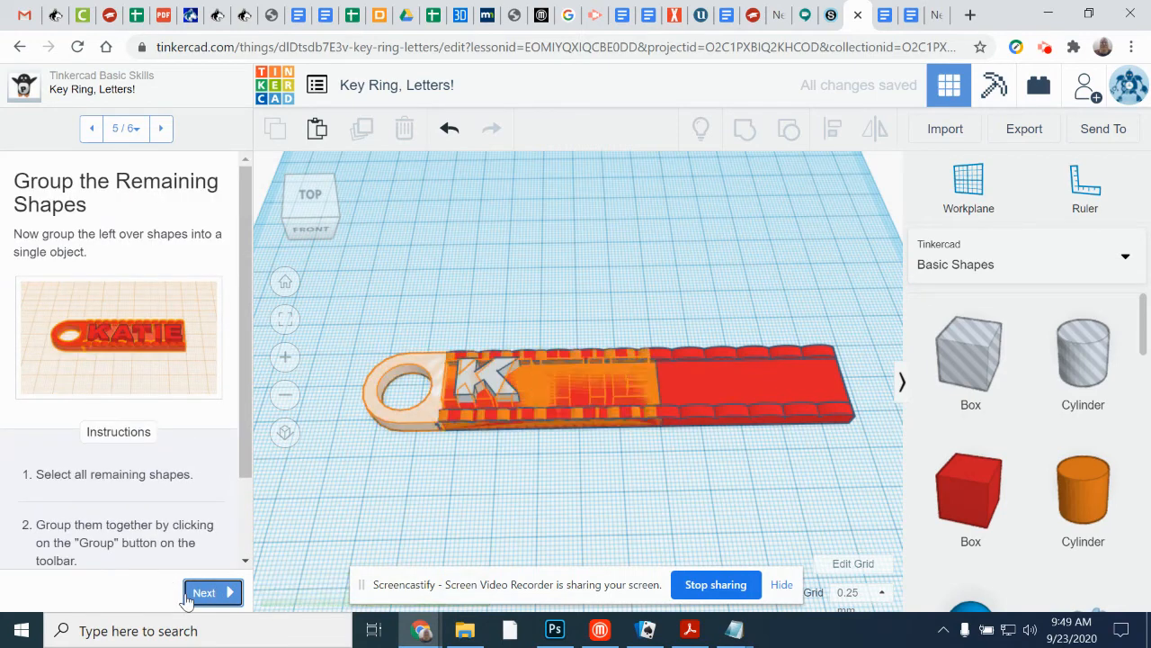
{"action": "left_click", "coordinate": [224, 599]}
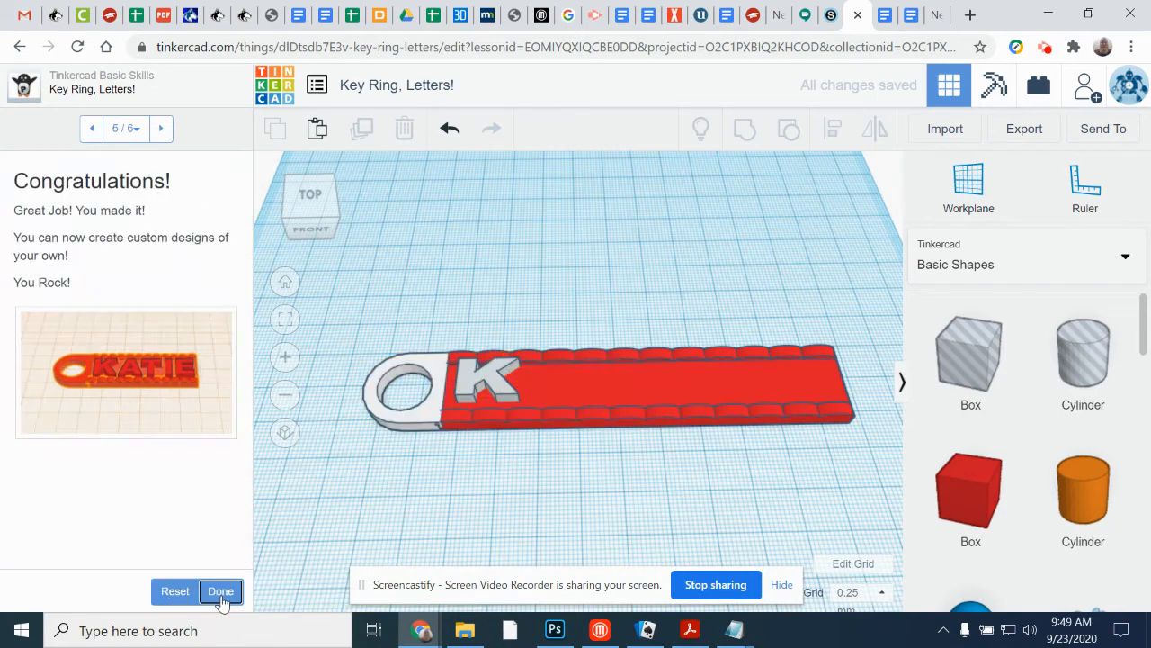
{"action": "left_click", "coordinate": [219, 592]}
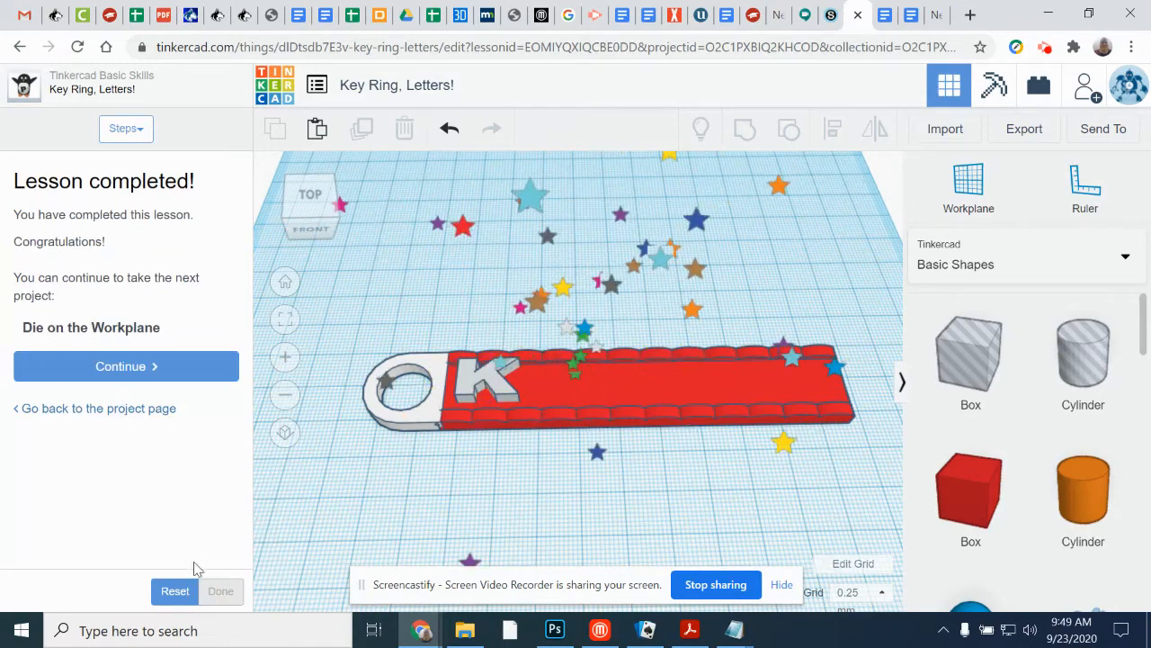
Step: Reset the Key Ring, Letters! lesson and page through it without edits to continue to the Die on the Workplane lesson
{"action": "left_click", "coordinate": [171, 595]}
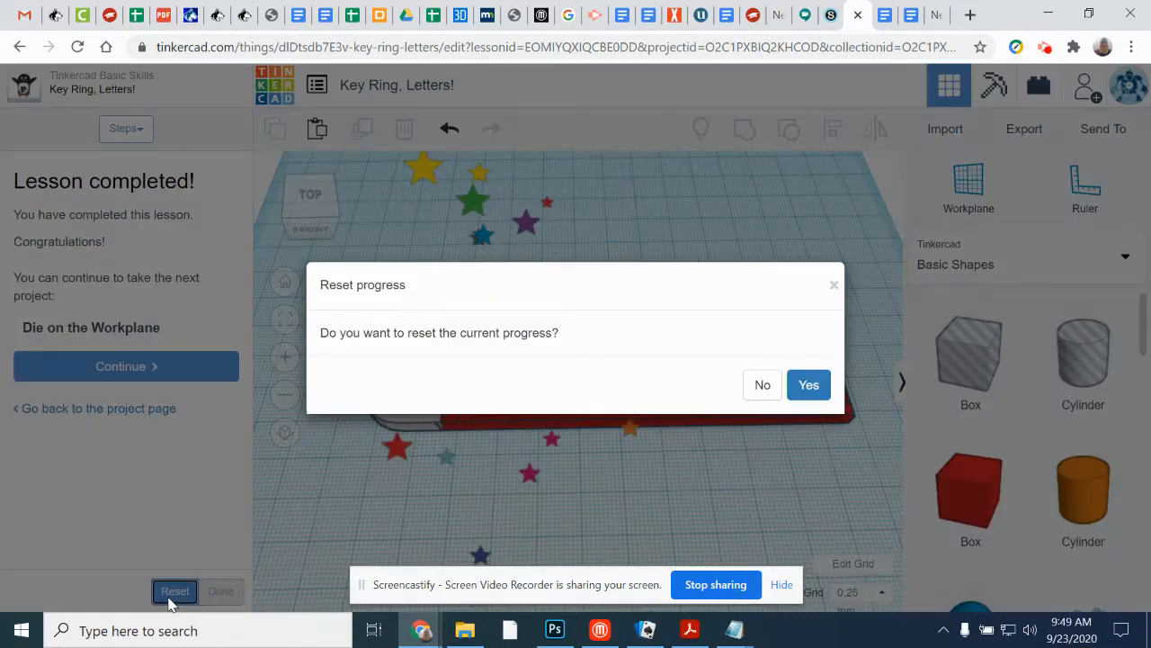
{"action": "left_click", "coordinate": [819, 391]}
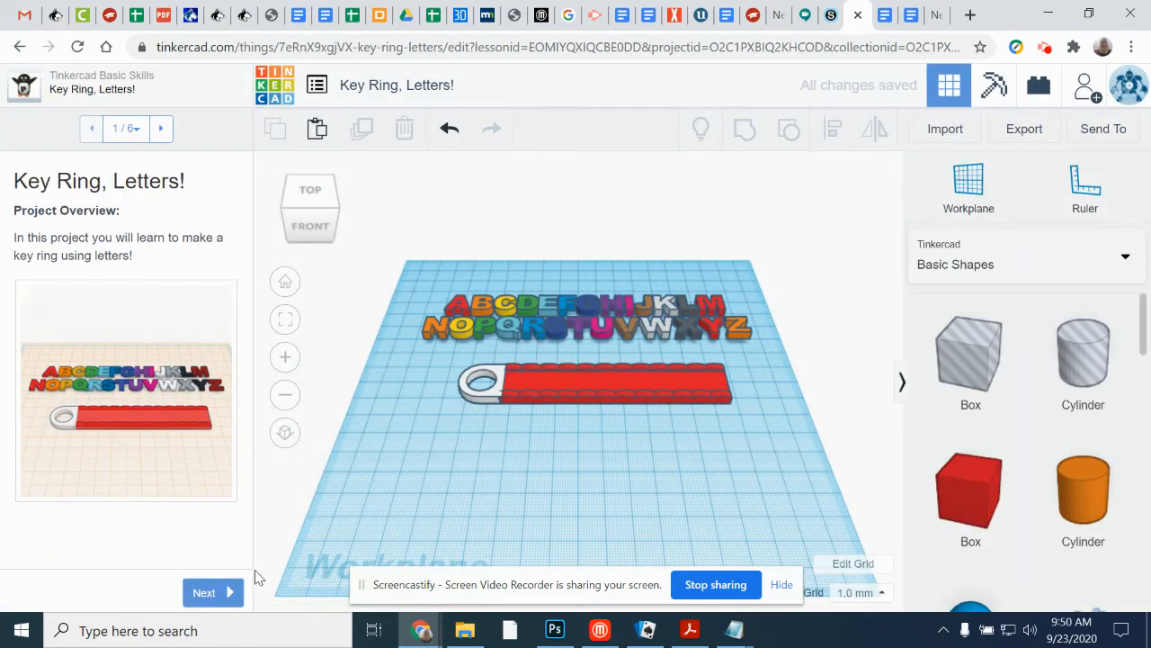
{"action": "left_click", "coordinate": [197, 590]}
{"action": "left_click", "coordinate": [205, 594]}
{"action": "left_click", "coordinate": [207, 595]}
{"action": "left_click", "coordinate": [206, 593]}
{"action": "left_click", "coordinate": [207, 593]}
{"action": "left_click", "coordinate": [218, 591]}
{"action": "left_click", "coordinate": [121, 365]}
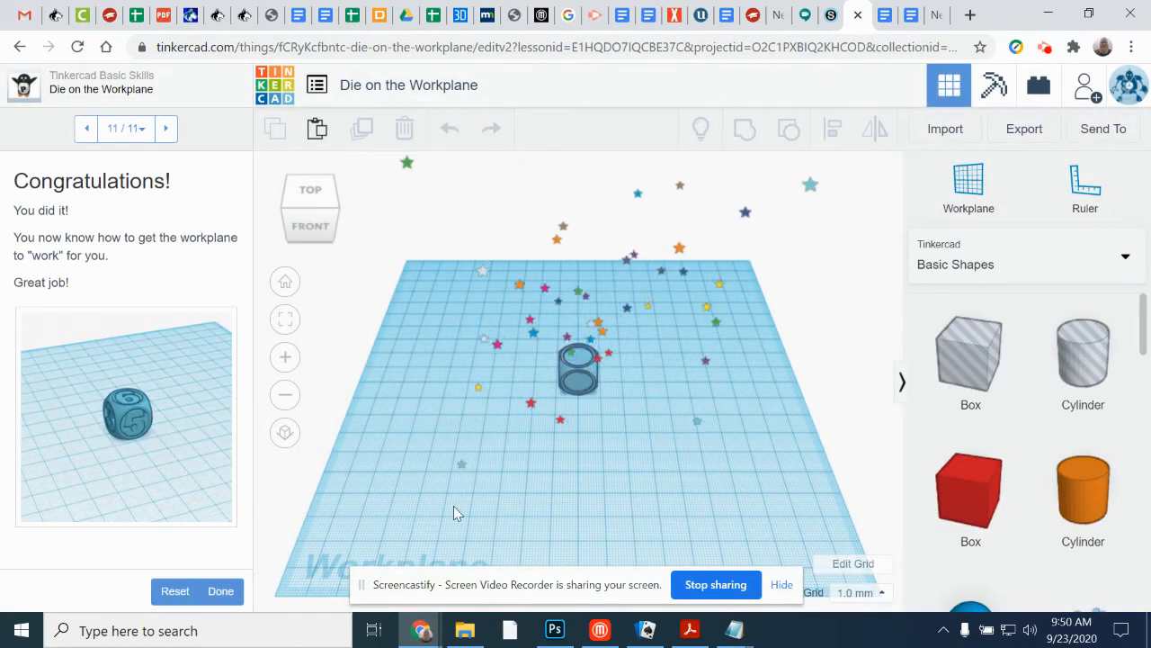
Step: Reset the progress of the Die on the Workplane lesson and bring its first instructions into view
{"action": "left_click", "coordinate": [173, 592]}
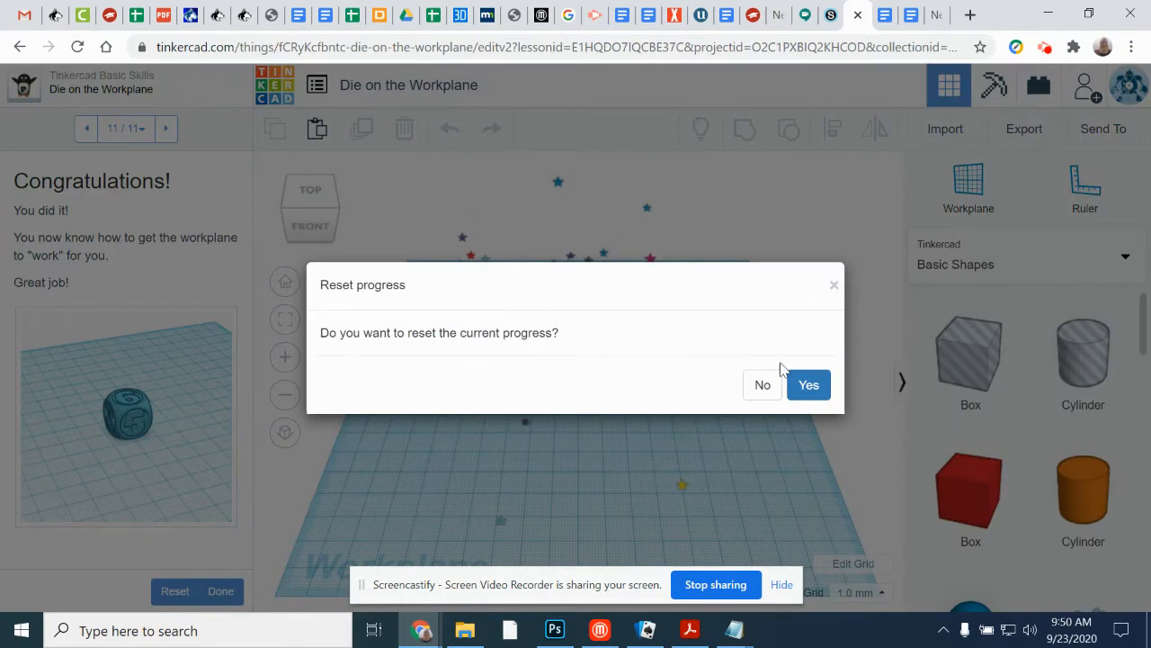
{"action": "left_click", "coordinate": [807, 393]}
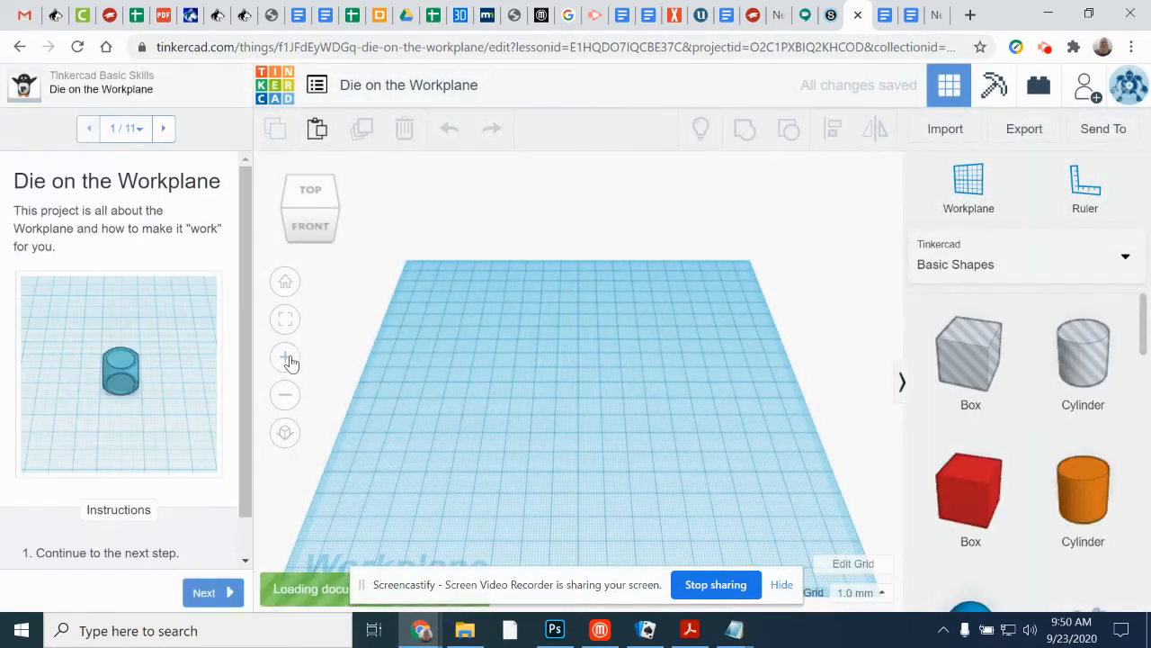
{"action": "scroll", "coordinate": [139, 459], "scroll_direction": "down", "scroll_amount": 1}
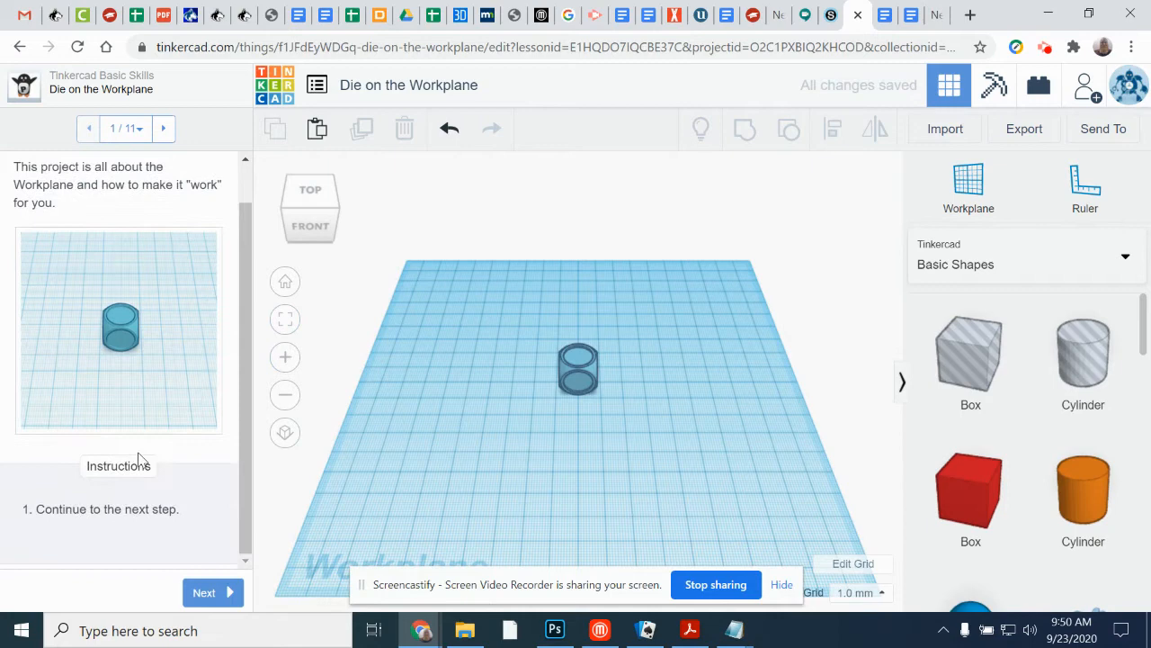
Step: Advance the Die on the Workplane lesson to the Move the Workplane step and read its instructions
{"action": "left_click", "coordinate": [203, 593]}
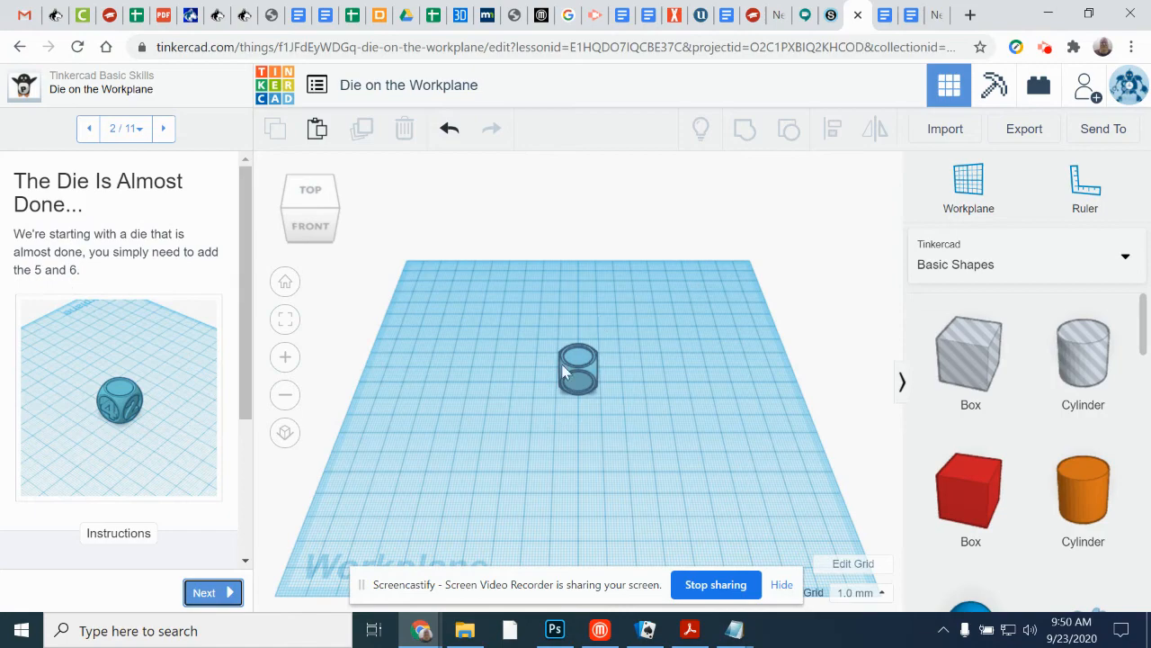
{"action": "right_click_drag", "start_coordinate": [642, 398], "coordinate": [497, 472]}
{"action": "left_click", "coordinate": [212, 598]}
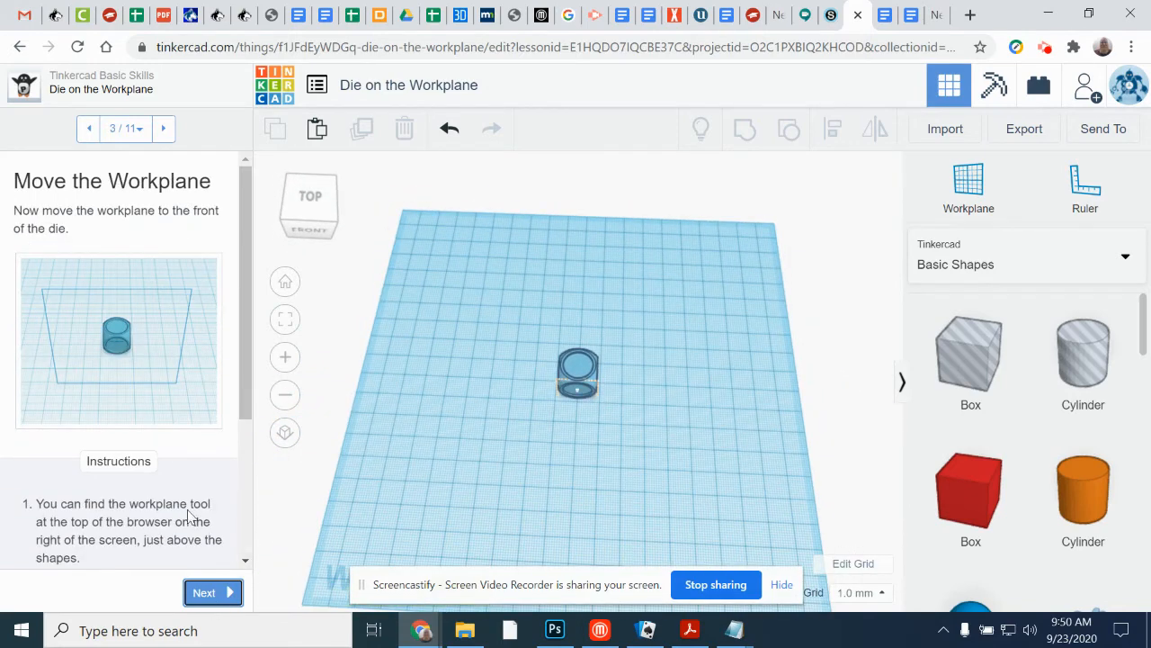
{"action": "left_click_drag", "start_coordinate": [243, 399], "coordinate": [241, 496]}
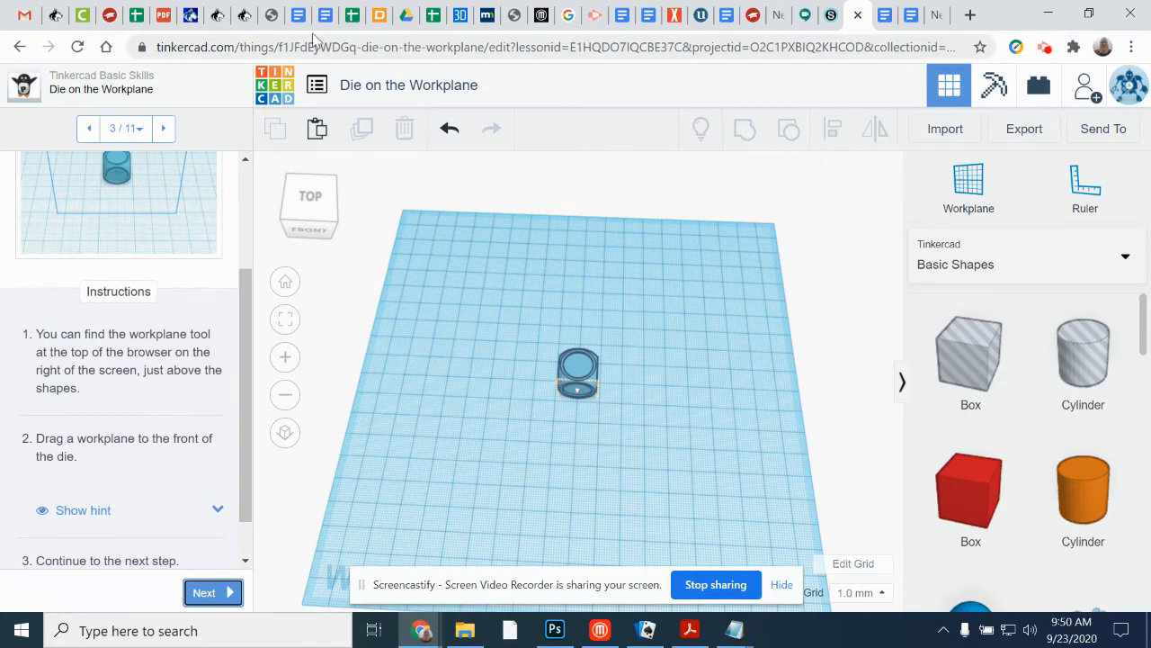
Step: Leave the lesson for the dashboard, look through the recent designs and create a new 3D design
{"action": "left_click", "coordinate": [270, 97]}
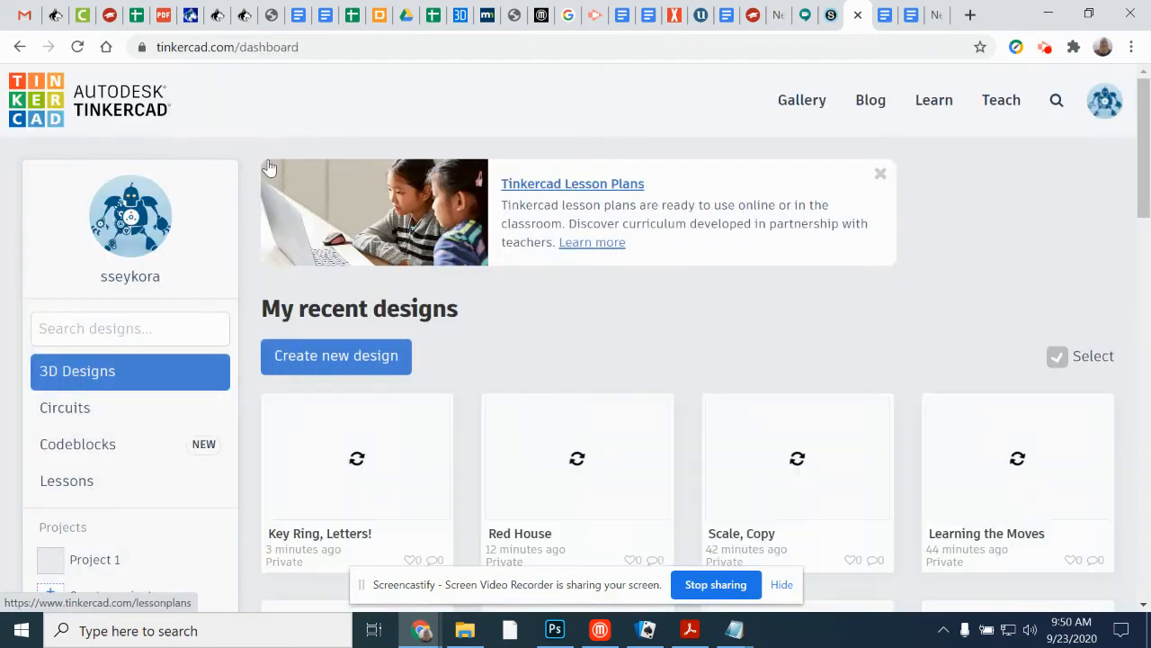
{"action": "scroll", "coordinate": [617, 454], "scroll_direction": "down", "scroll_amount": 2}
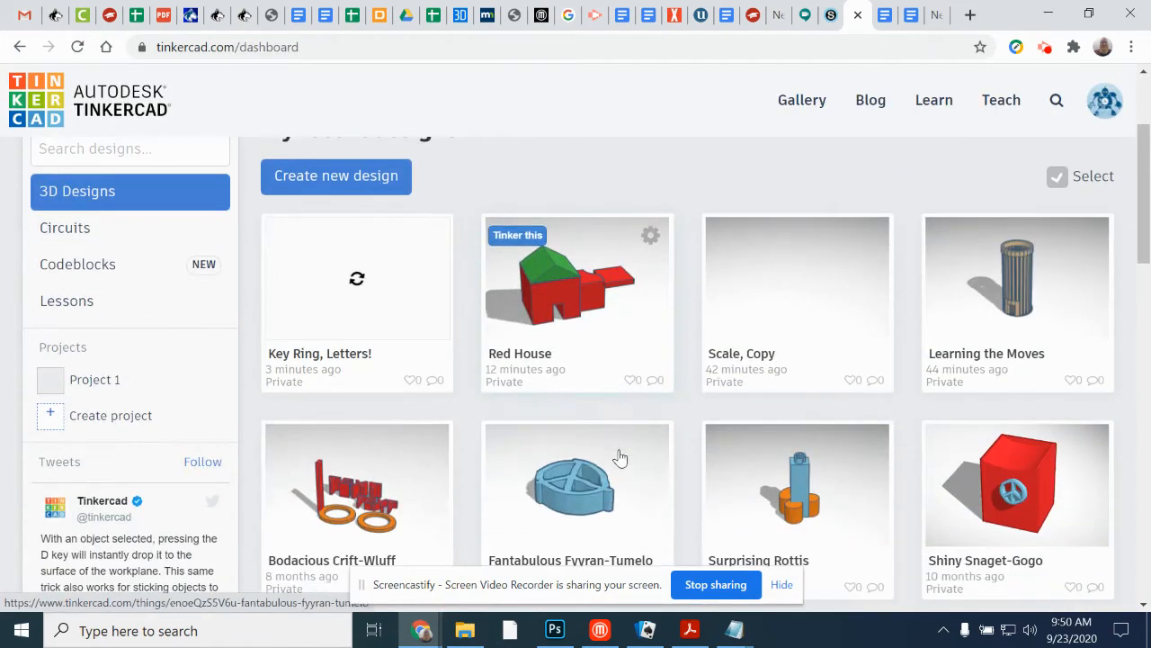
{"action": "scroll", "coordinate": [651, 481], "scroll_direction": "down", "scroll_amount": 5}
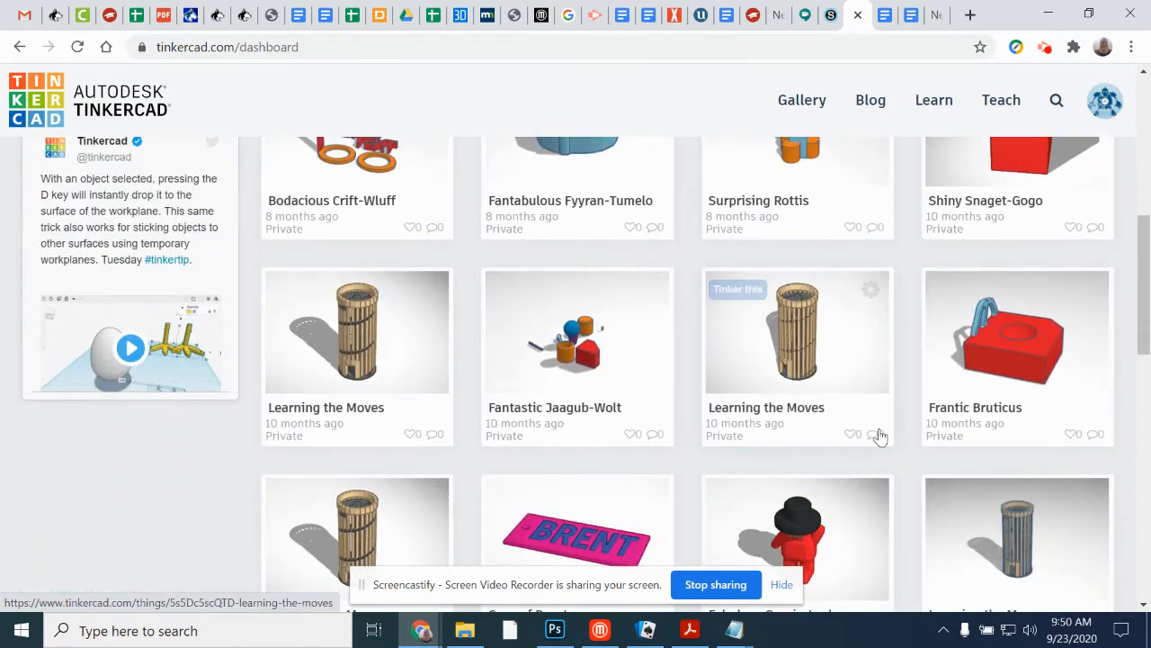
{"action": "scroll", "coordinate": [431, 404], "scroll_direction": "up", "scroll_amount": 6}
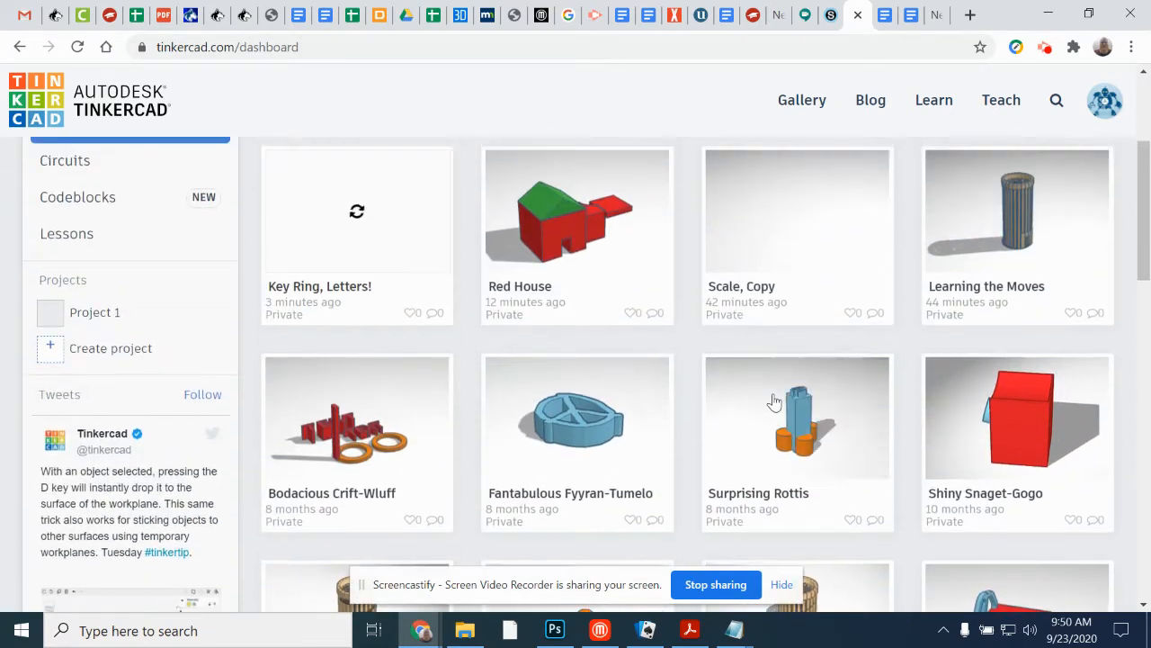
{"action": "scroll", "coordinate": [782, 389], "scroll_direction": "up", "scroll_amount": 1}
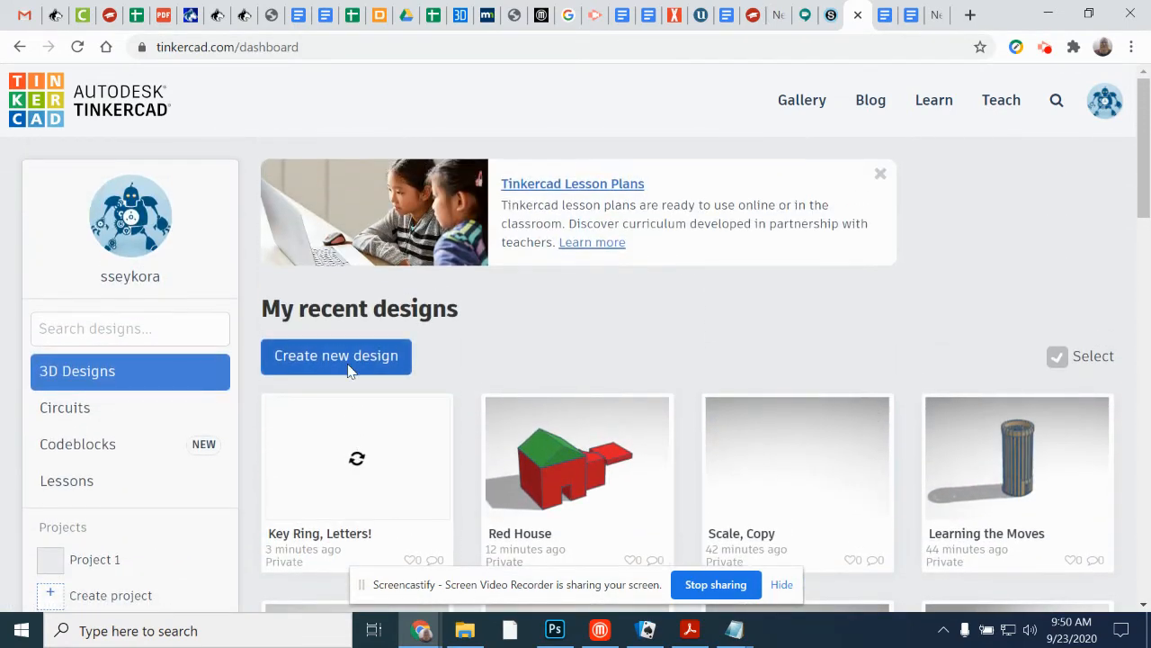
{"action": "left_click", "coordinate": [404, 365]}
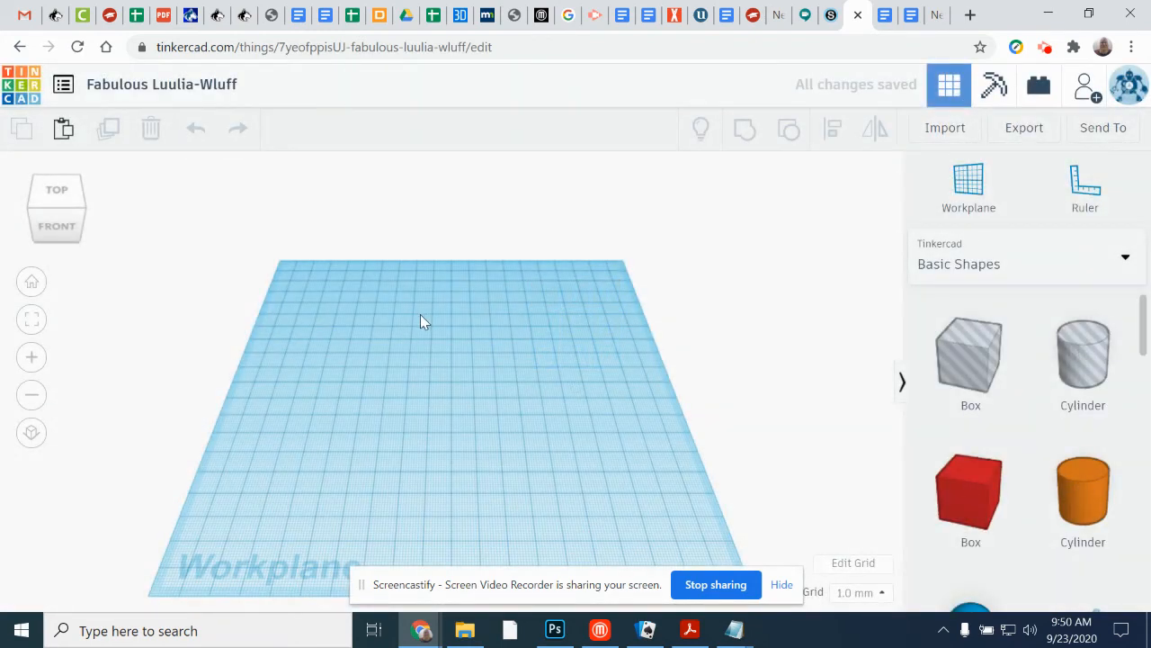
Step: Place a red box and an overlapping orange cylinder on the workplane, raising the cylinder 12 mm and stretching it into a tall column
{"action": "left_click_drag", "start_coordinate": [981, 492], "coordinate": [416, 400]}
{"action": "left_click_drag", "start_coordinate": [1084, 486], "coordinate": [442, 398]}
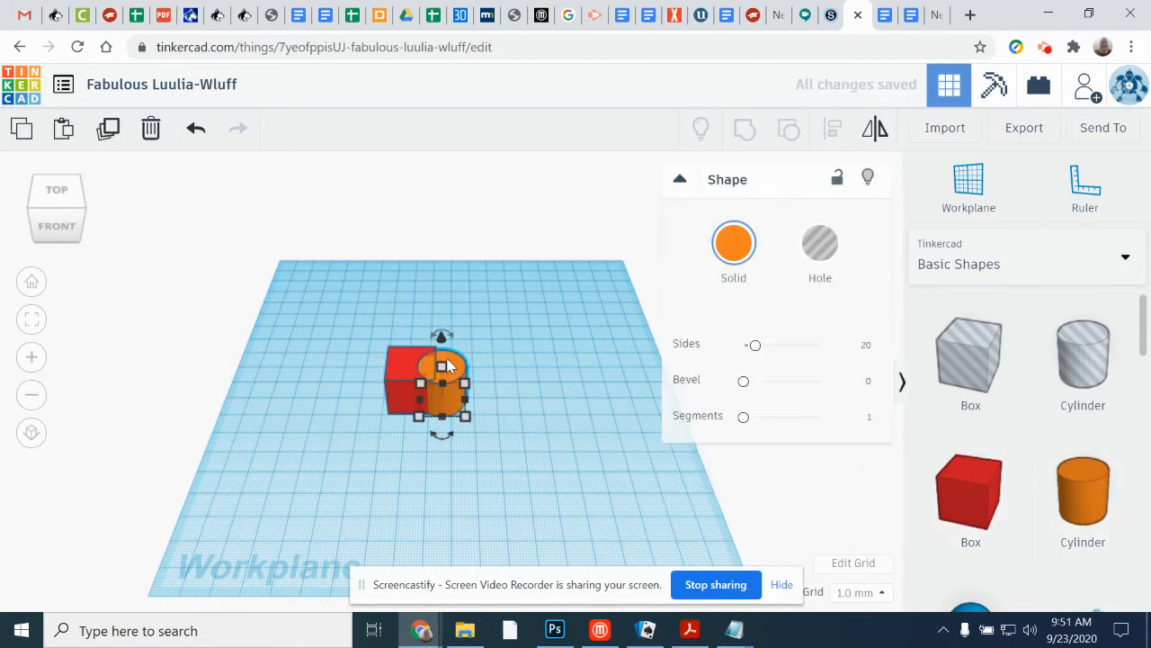
{"action": "left_click_drag", "start_coordinate": [441, 331], "coordinate": [440, 282]}
{"action": "right_click_drag", "start_coordinate": [511, 490], "coordinate": [529, 450]}
{"action": "left_click_drag", "start_coordinate": [442, 216], "coordinate": [452, 185]}
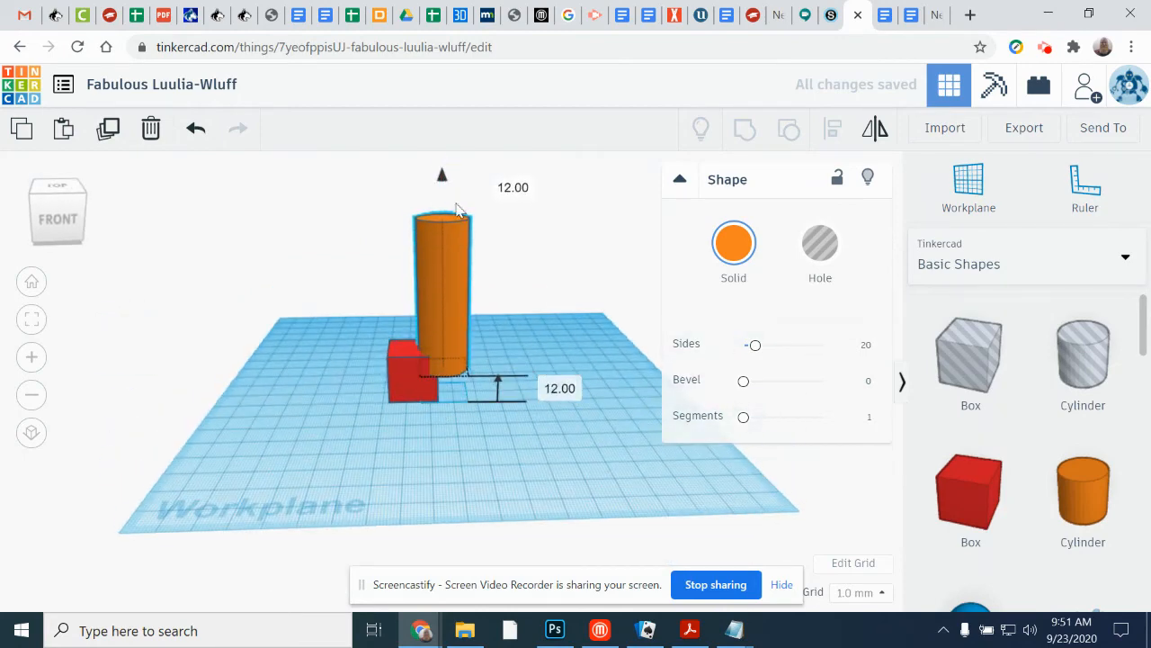
Step: Add a second box over the first one and stretch it to a height of 74 mm
{"action": "left_click_drag", "start_coordinate": [924, 496], "coordinate": [420, 386]}
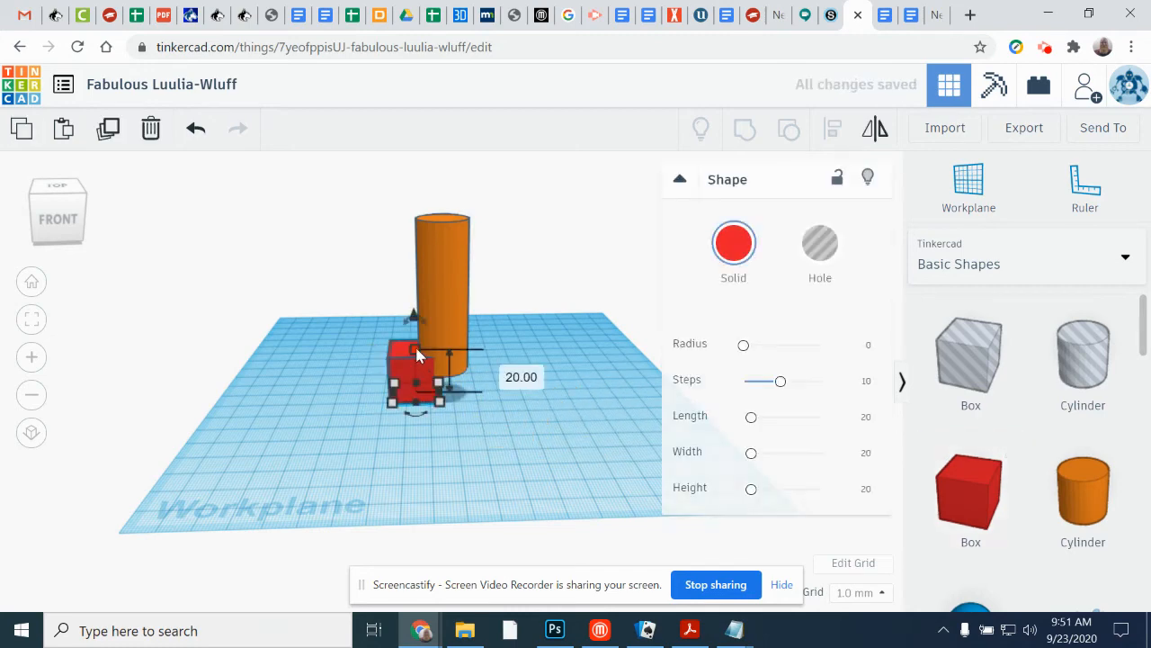
{"action": "left_click_drag", "start_coordinate": [414, 347], "coordinate": [409, 219]}
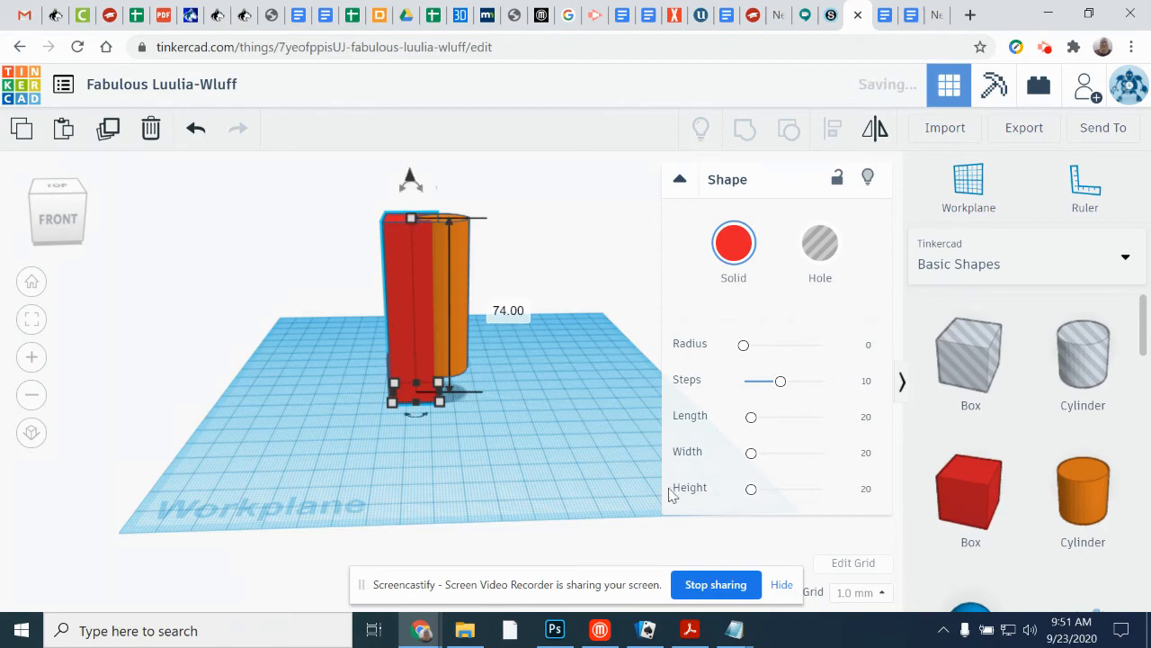
{"action": "right_click_drag", "start_coordinate": [592, 441], "coordinate": [621, 445]}
{"action": "right_click_drag", "start_coordinate": [456, 366], "coordinate": [670, 350]}
{"action": "right_click_drag", "start_coordinate": [589, 451], "coordinate": [600, 436]}
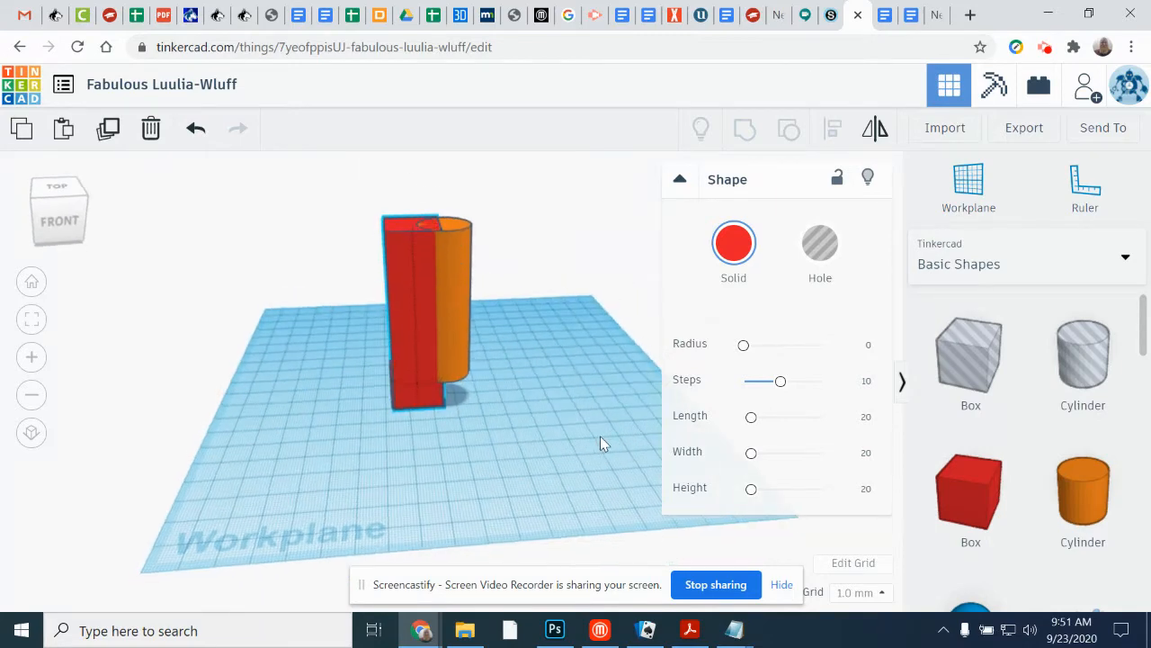
Step: Add a round roof through the base of the red tower, size it 9 by 60 mm and make it a hole
{"action": "scroll", "coordinate": [1044, 449], "scroll_direction": "down", "scroll_amount": 5}
{"action": "scroll", "coordinate": [1053, 440], "scroll_direction": "up", "scroll_amount": 2}
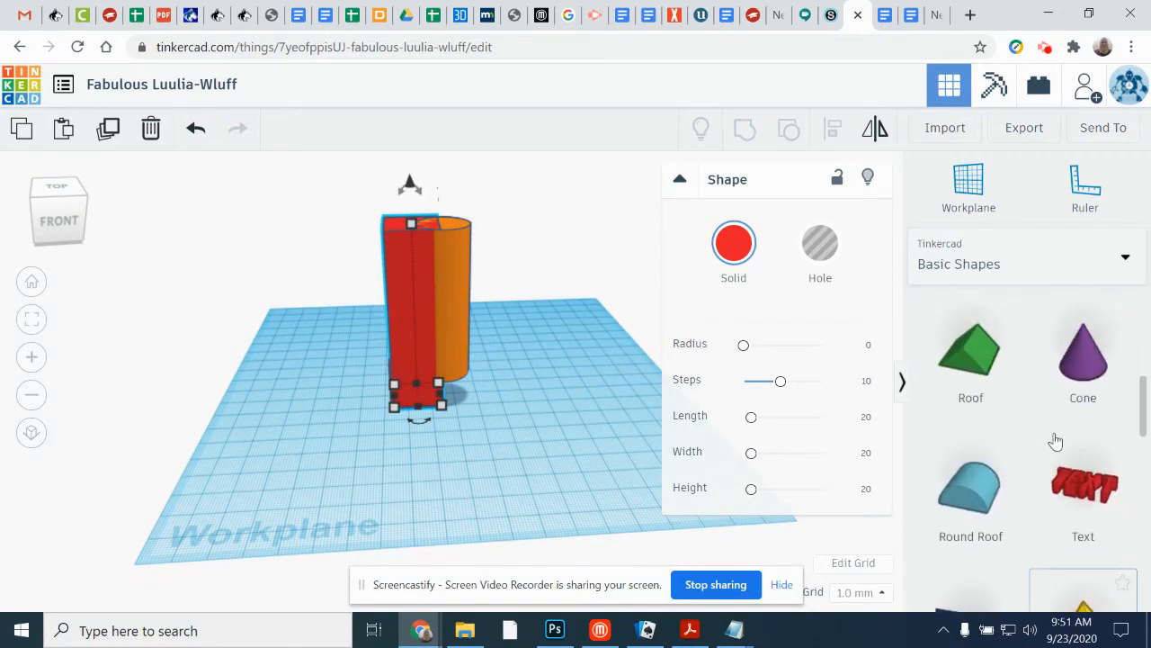
{"action": "left_click_drag", "start_coordinate": [977, 515], "coordinate": [475, 461]}
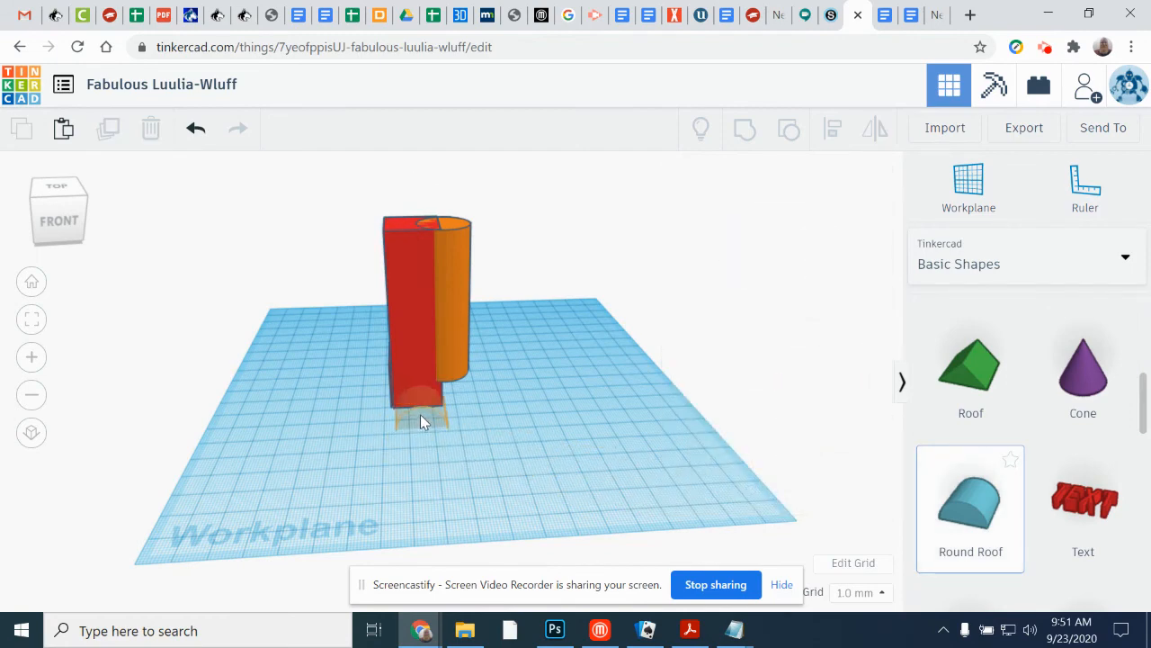
{"action": "left_click_drag", "start_coordinate": [419, 422], "coordinate": [412, 418]}
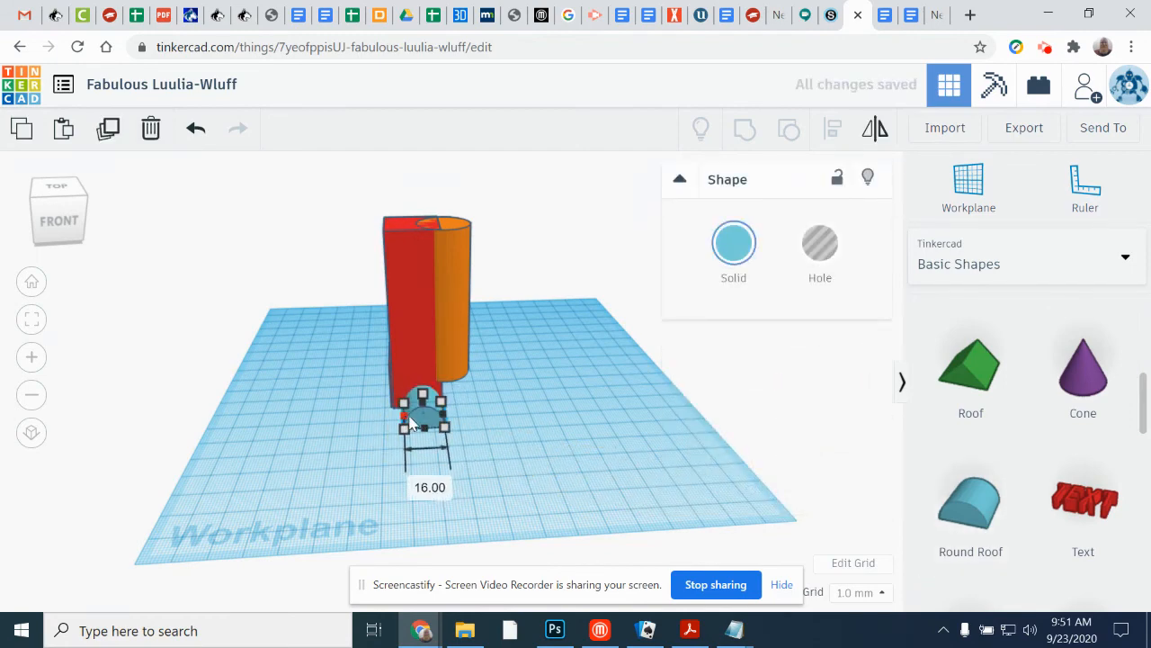
{"action": "right_click_drag", "start_coordinate": [421, 408], "coordinate": [508, 412]}
{"action": "left_click_drag", "start_coordinate": [489, 398], "coordinate": [390, 394]}
{"action": "right_click_drag", "start_coordinate": [529, 441], "coordinate": [347, 416]}
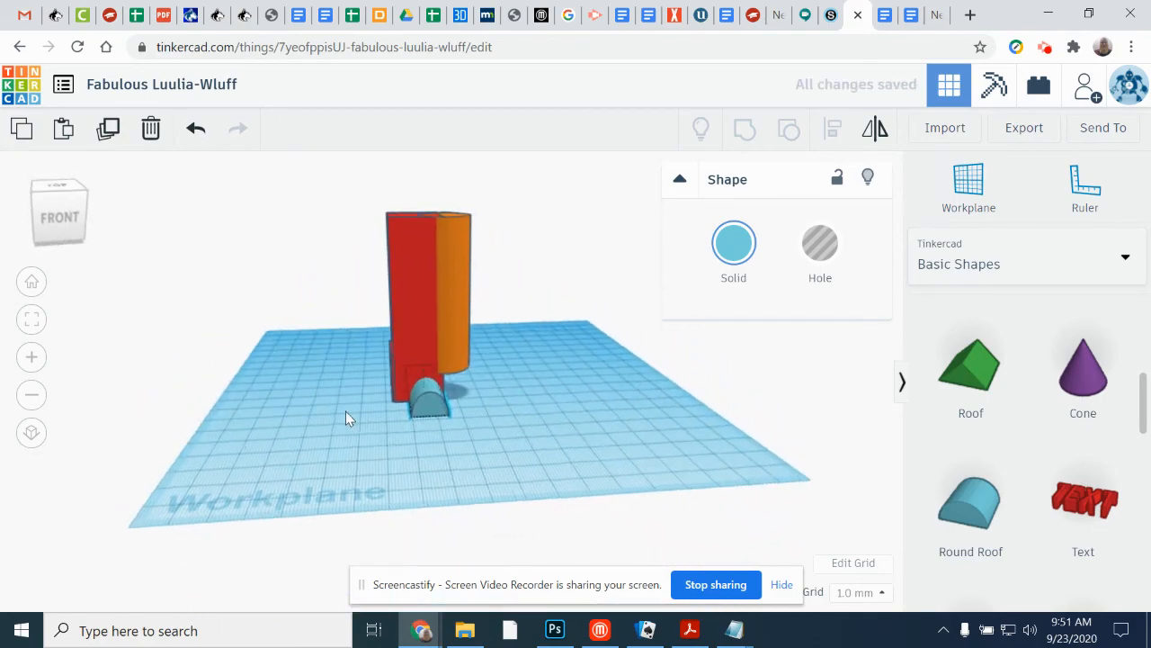
{"action": "left_click_drag", "start_coordinate": [445, 422], "coordinate": [434, 422]}
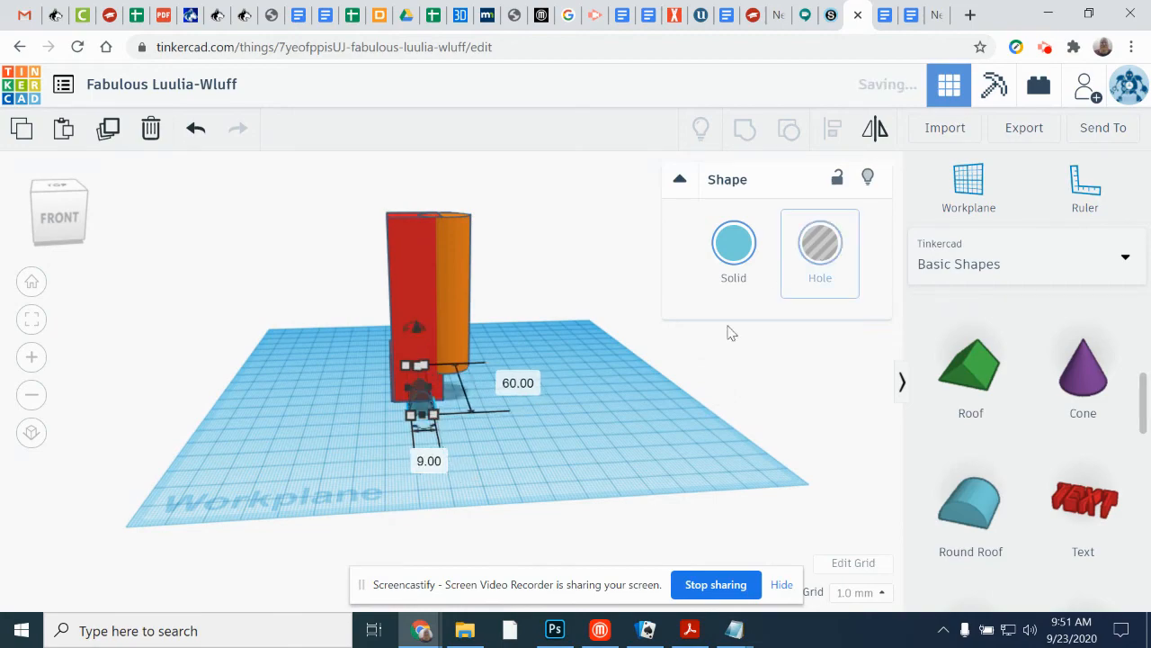
Step: Group the round roof hole with the two red boxes to cut an arched opening through the tower's base
{"action": "scroll", "coordinate": [382, 451], "scroll_direction": "up", "scroll_amount": 5}
{"action": "right_click_drag", "start_coordinate": [581, 437], "coordinate": [670, 466]}
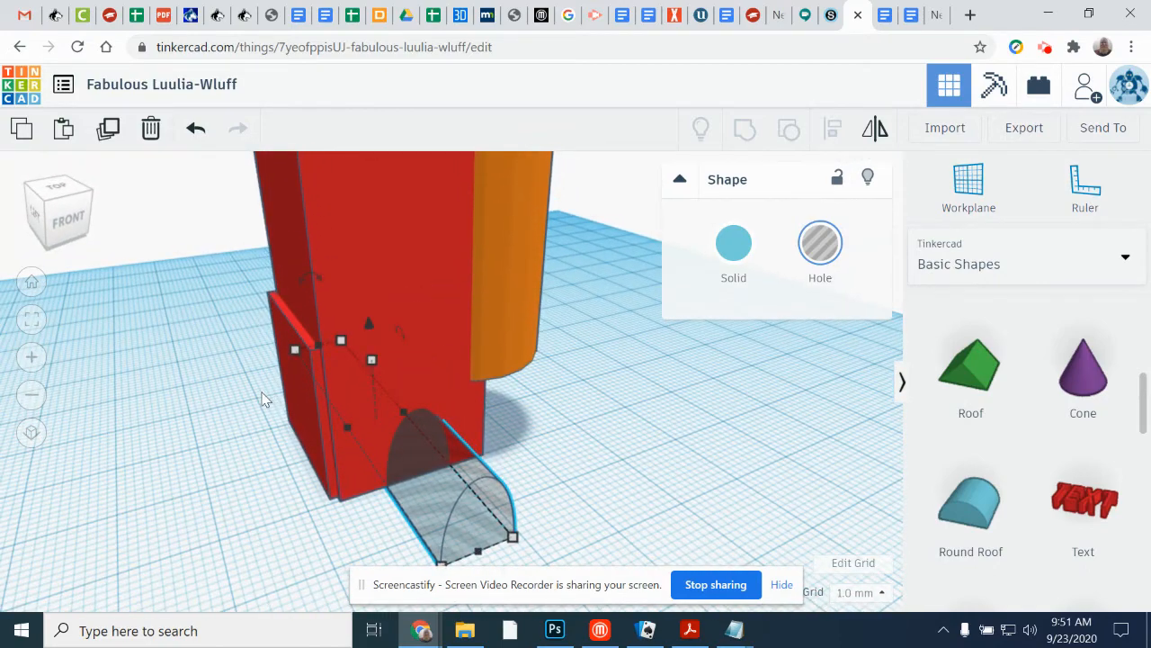
{"action": "left_click_drag", "start_coordinate": [479, 550], "coordinate": [476, 547]}
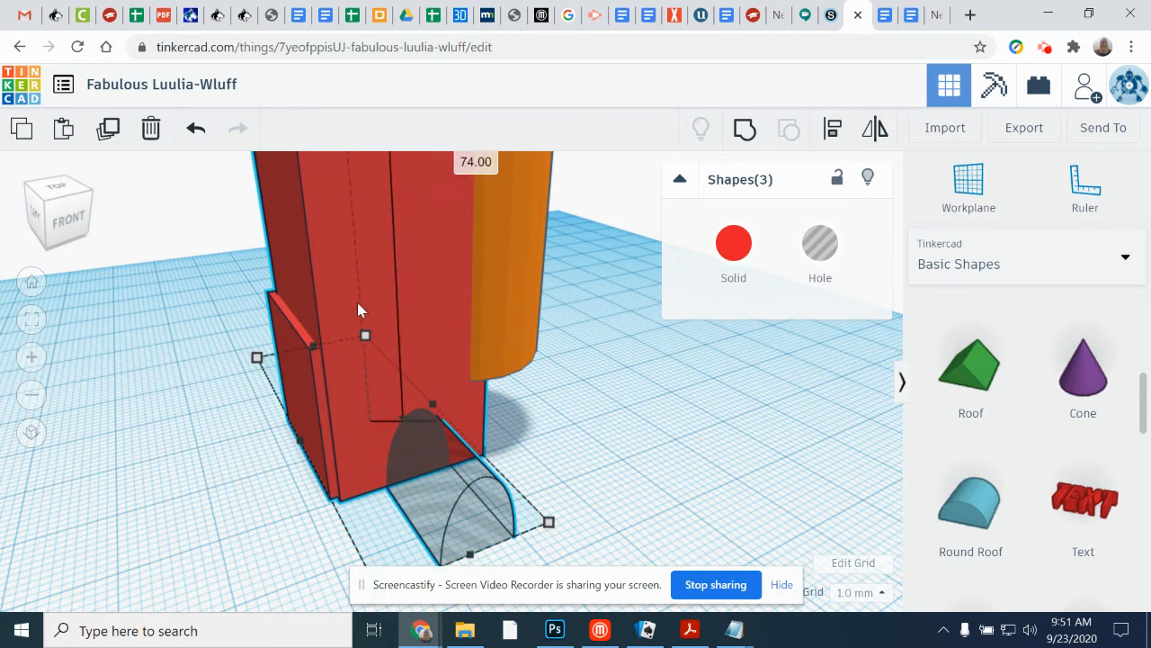
{"action": "left_click", "coordinate": [743, 131]}
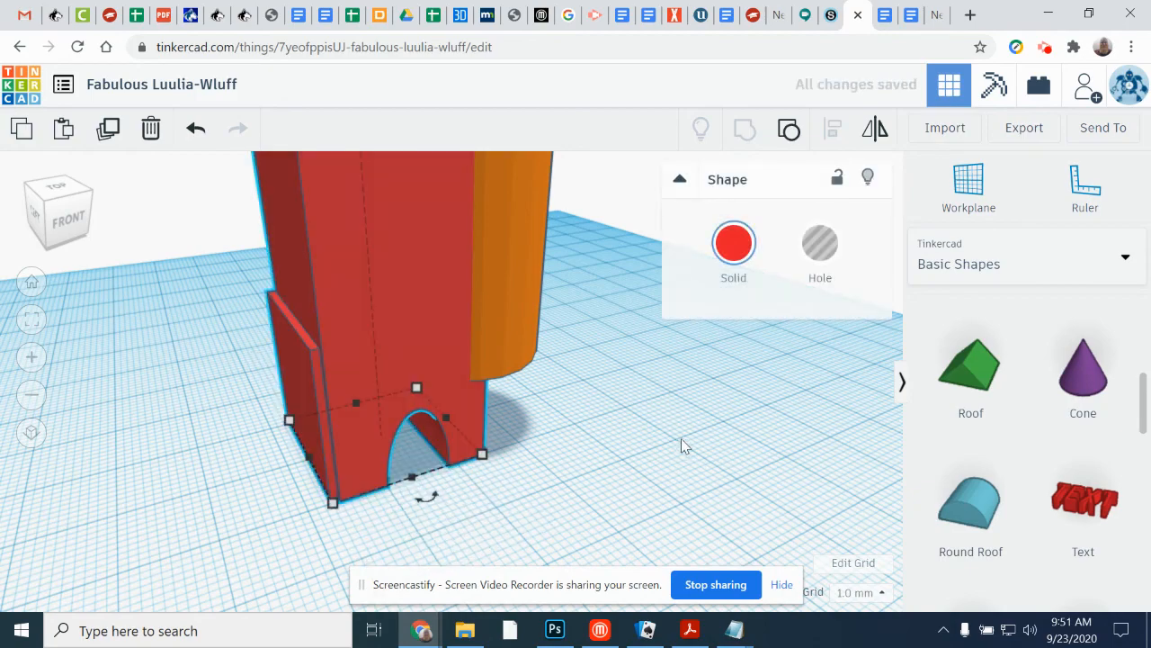
{"action": "right_click_drag", "start_coordinate": [630, 404], "coordinate": [604, 417]}
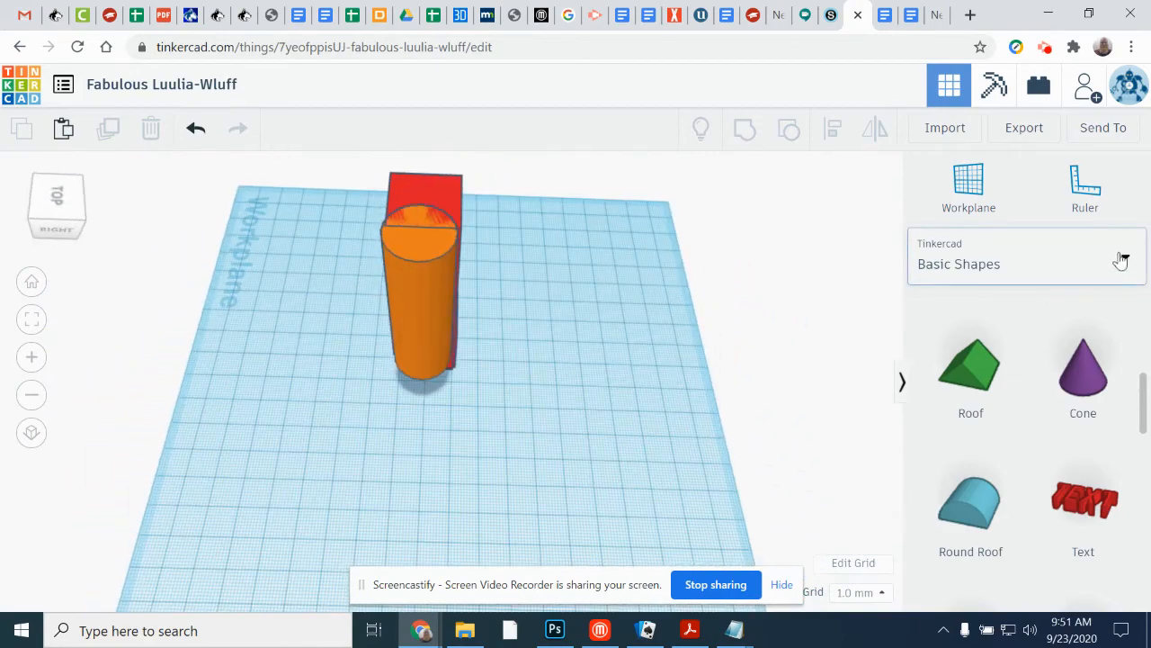
Step: Browse the Text and numbers, Characters and Connectors shape libraries and the remaining categories, and view the model from the front
{"action": "left_click", "coordinate": [1119, 260]}
{"action": "left_click", "coordinate": [1008, 355]}
{"action": "left_click", "coordinate": [1123, 259]}
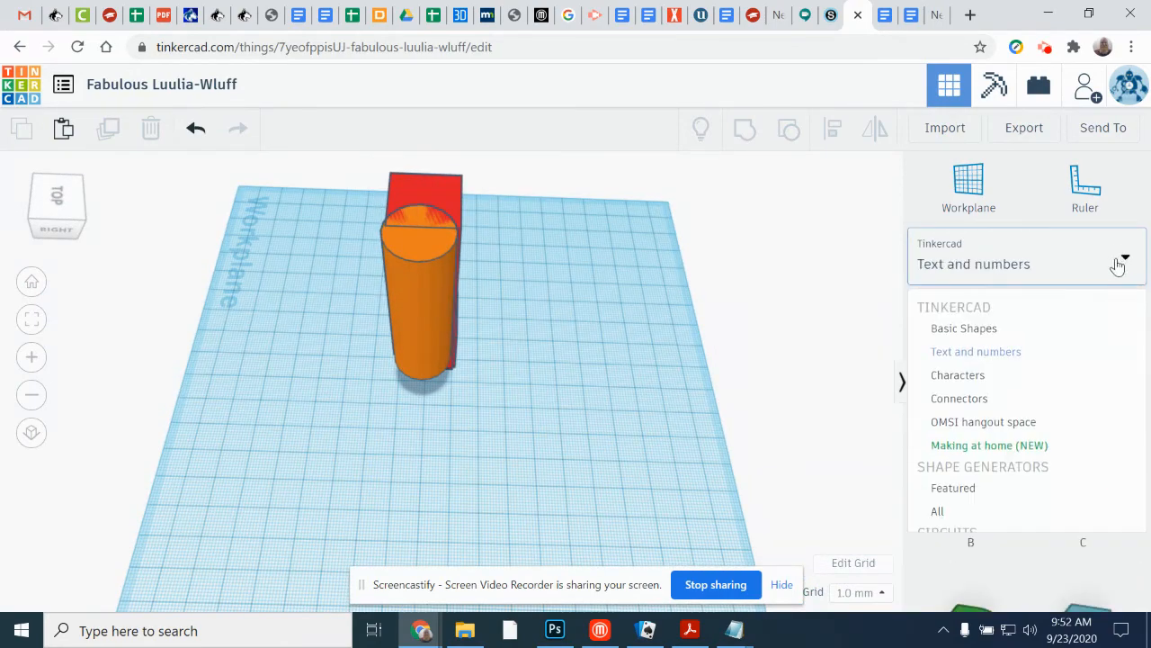
{"action": "left_click", "coordinate": [998, 376]}
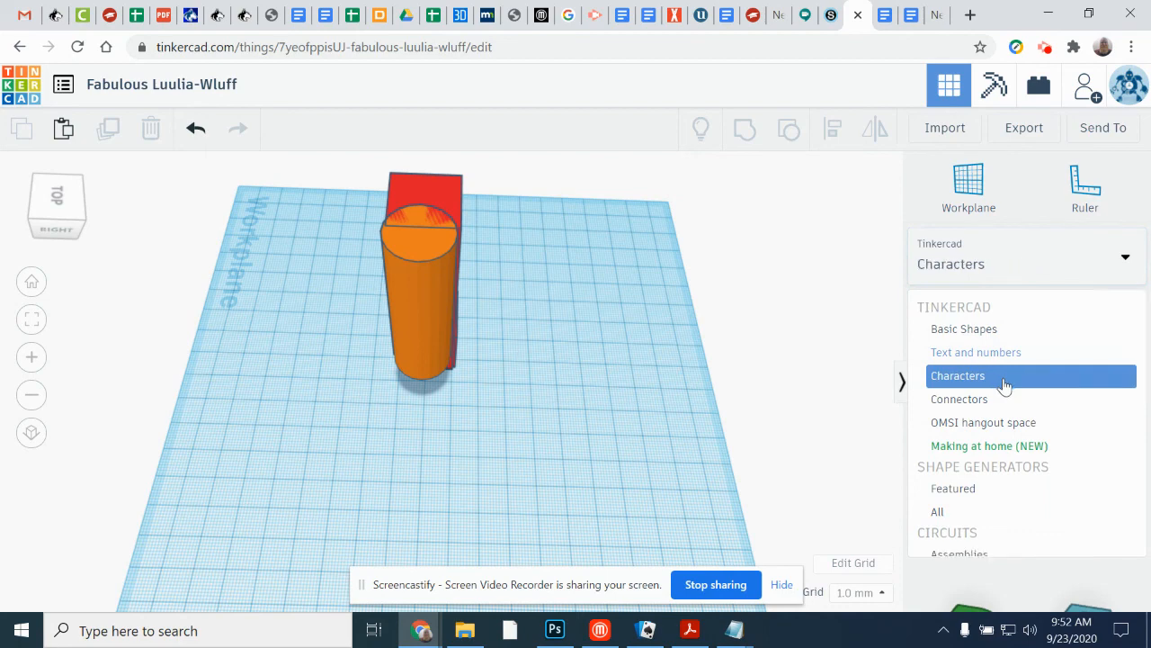
{"action": "left_click", "coordinate": [1115, 265]}
{"action": "left_click", "coordinate": [974, 400]}
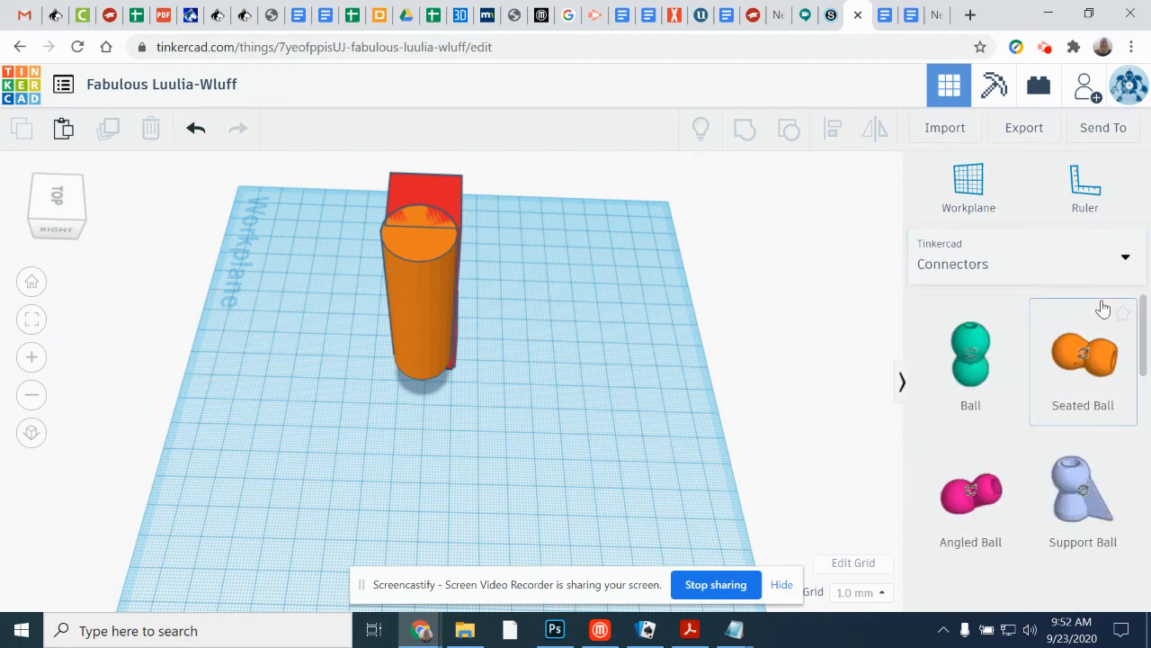
{"action": "left_click", "coordinate": [1124, 263]}
{"action": "scroll", "coordinate": [1026, 436], "scroll_direction": "down", "scroll_amount": 3}
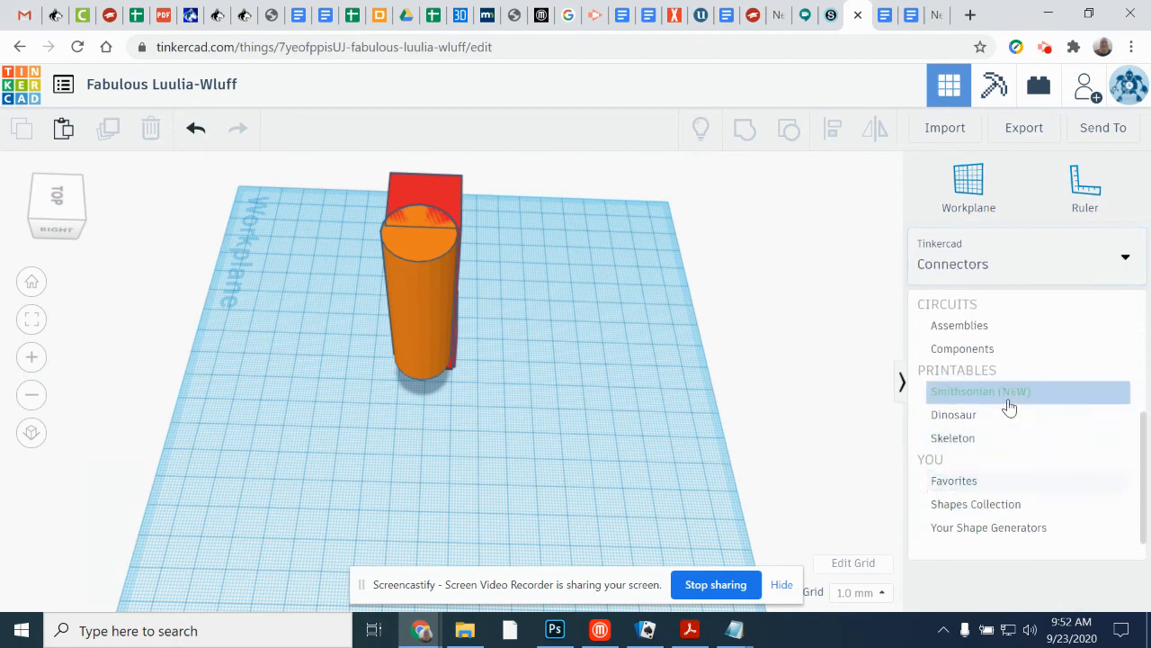
{"action": "left_click", "coordinate": [762, 371]}
{"action": "right_click_drag", "start_coordinate": [357, 382], "coordinate": [801, 367]}
{"action": "scroll", "coordinate": [537, 386], "scroll_direction": "down", "scroll_amount": 4}
{"action": "right_click_drag", "start_coordinate": [523, 432], "coordinate": [480, 424]}
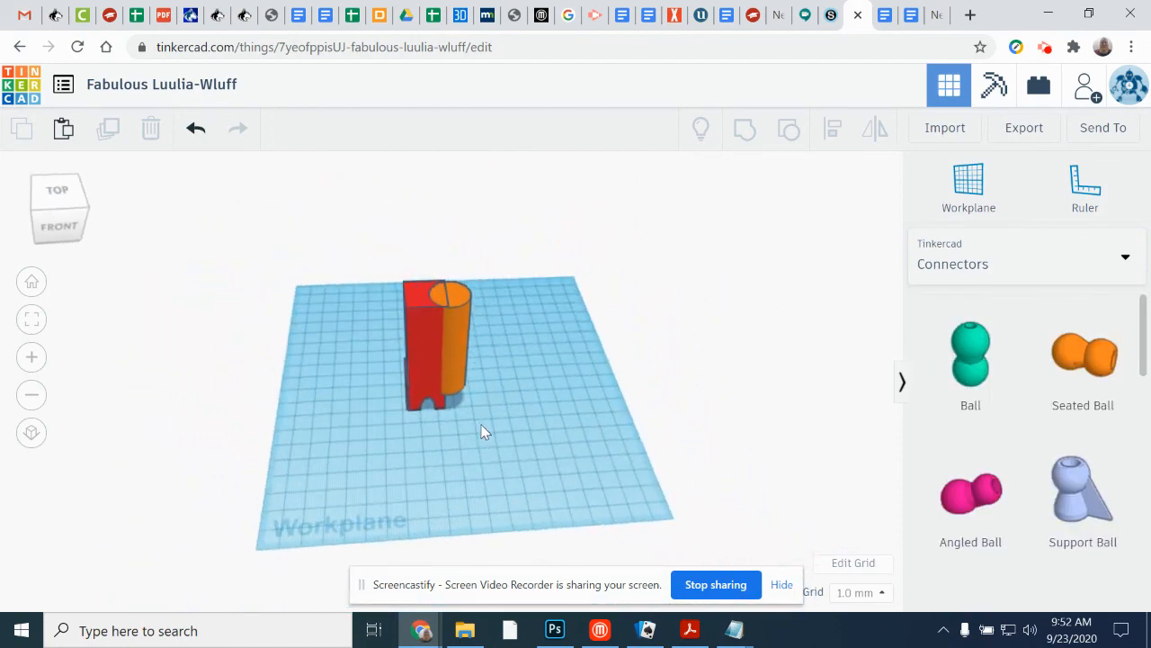